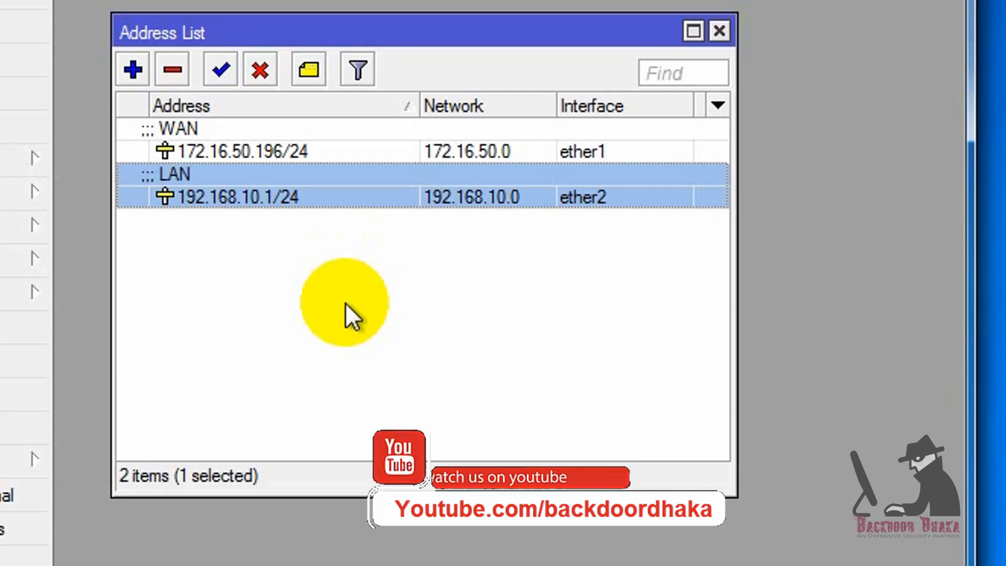
- Review the DHCP Server Leases, DHCP and Networks tabs, selecting network 192.168.10.0/24
click(11, 165)
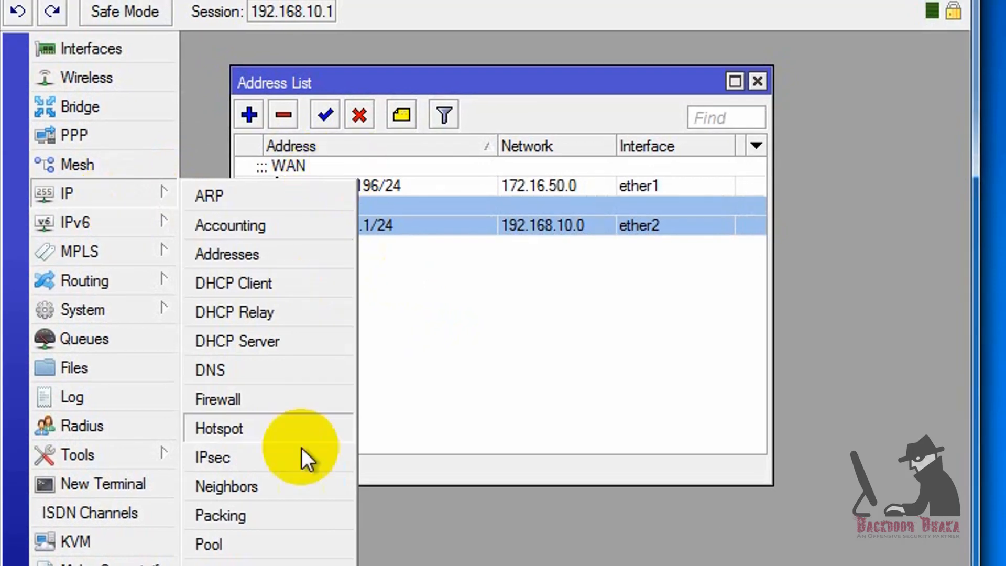
click(265, 346)
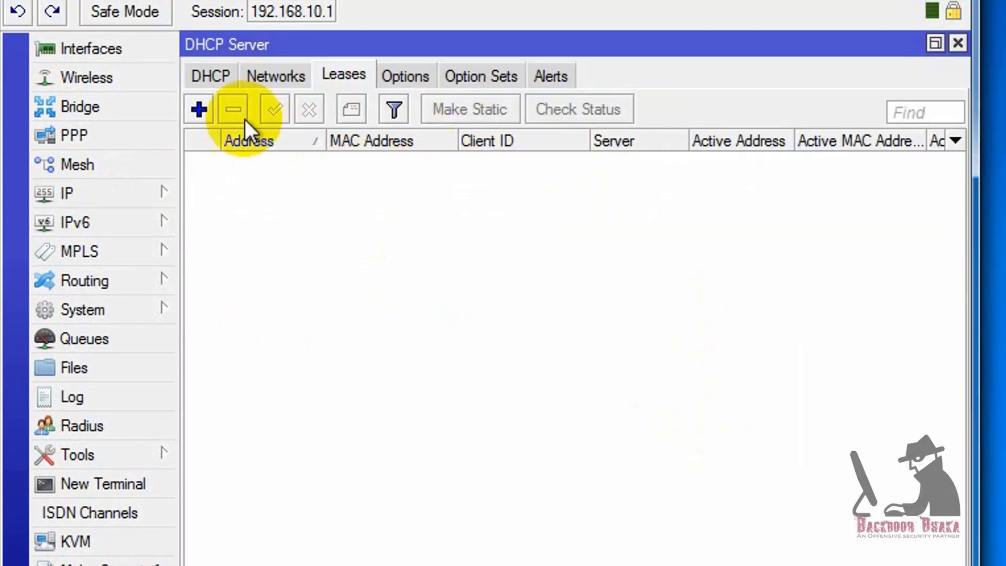
click(211, 76)
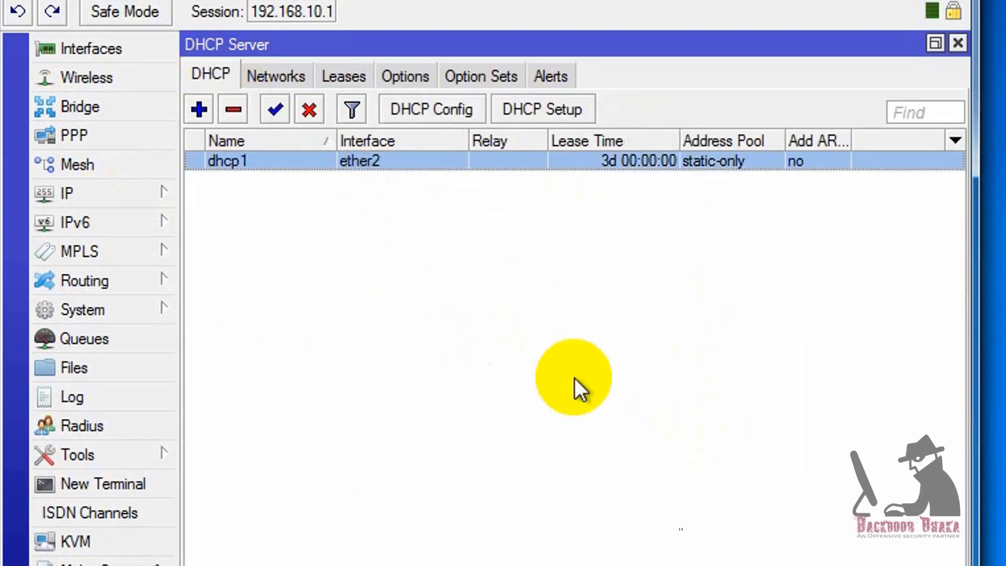
click(307, 76)
click(453, 164)
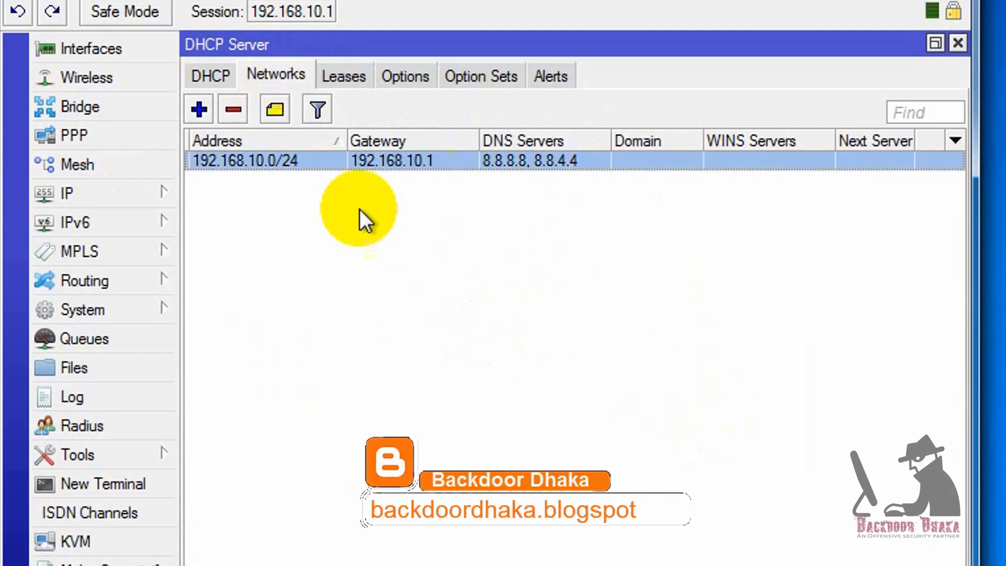
- Check the defined address pools under IP > Pool, then close that window
click(144, 195)
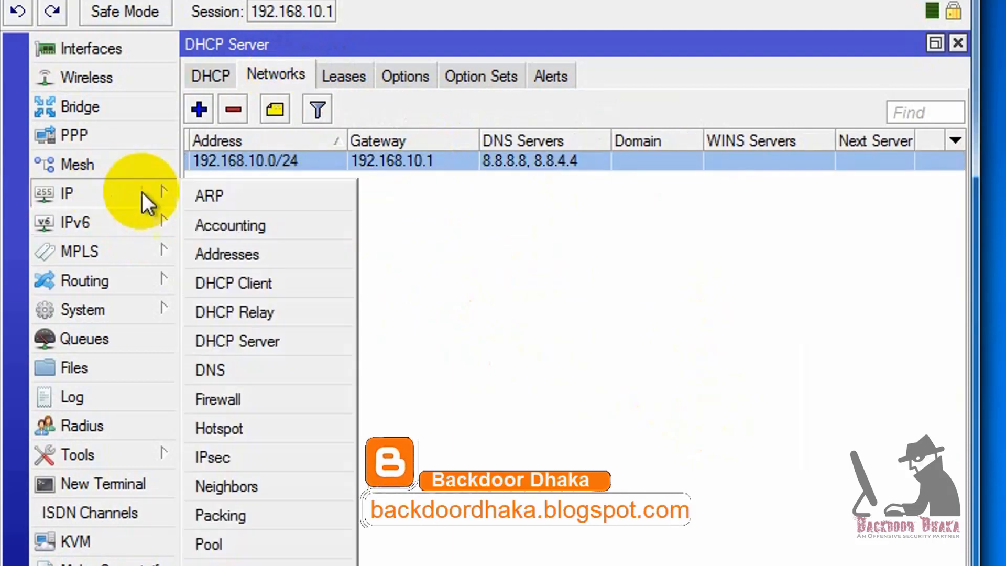
click(270, 553)
click(318, 158)
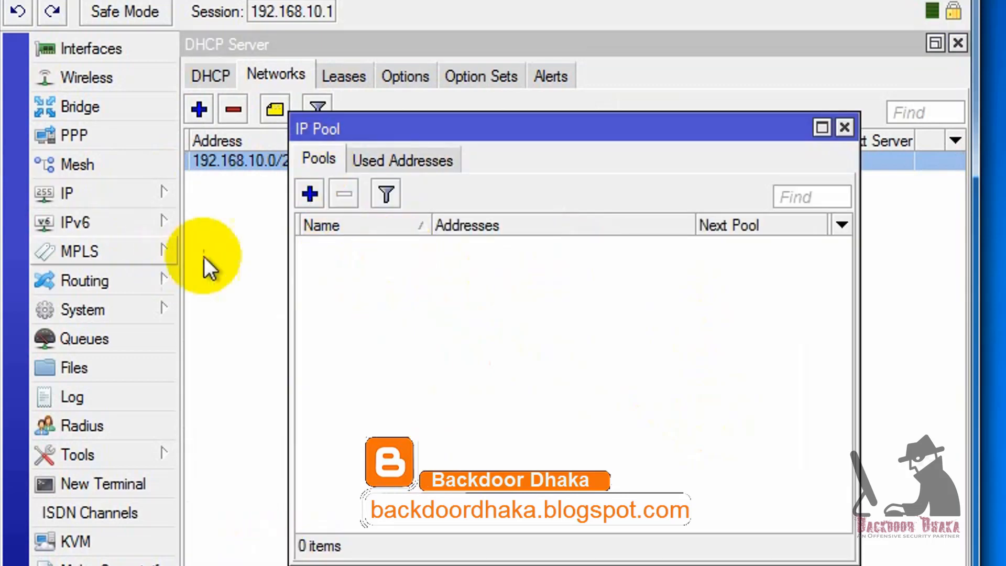
click(845, 128)
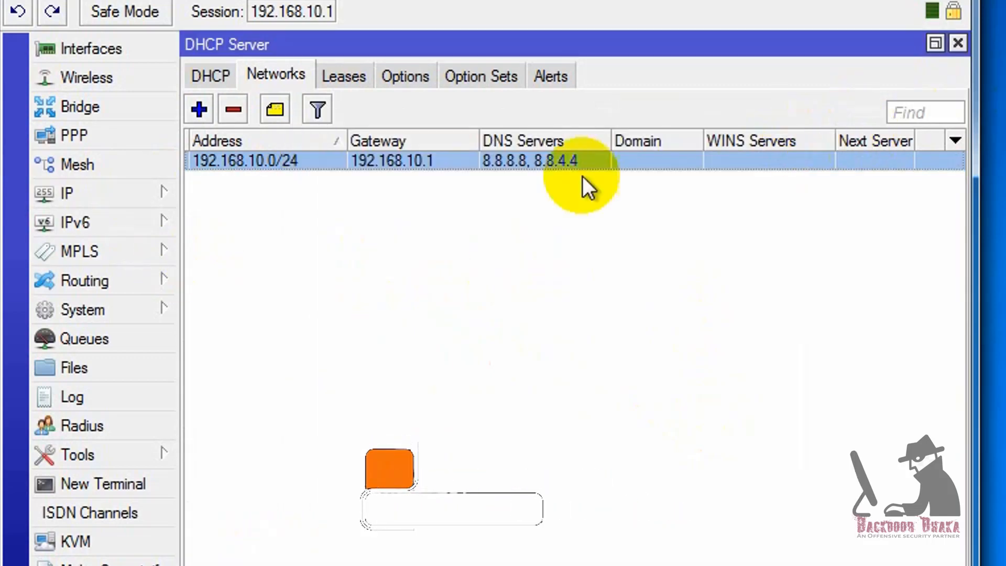
- Open dhcp1, keep the static-only pool and Use RADIUS ticked, and save it
click(204, 76)
double_click(341, 162)
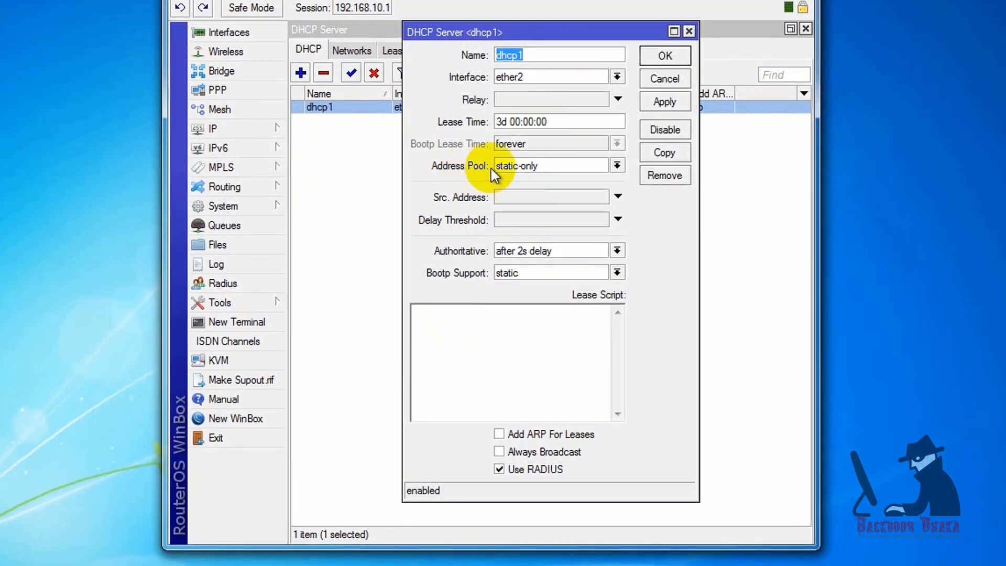
click(550, 163)
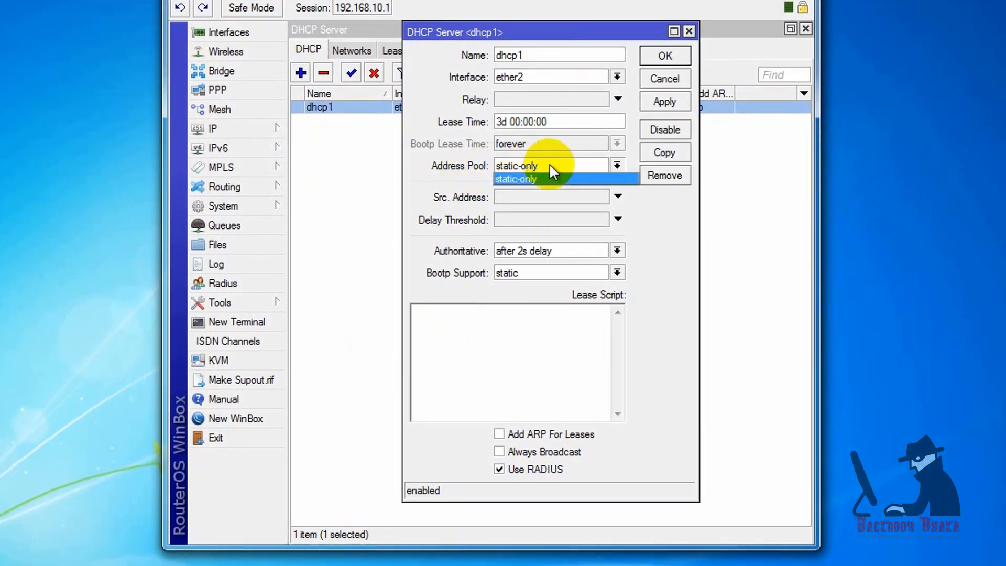
click(549, 162)
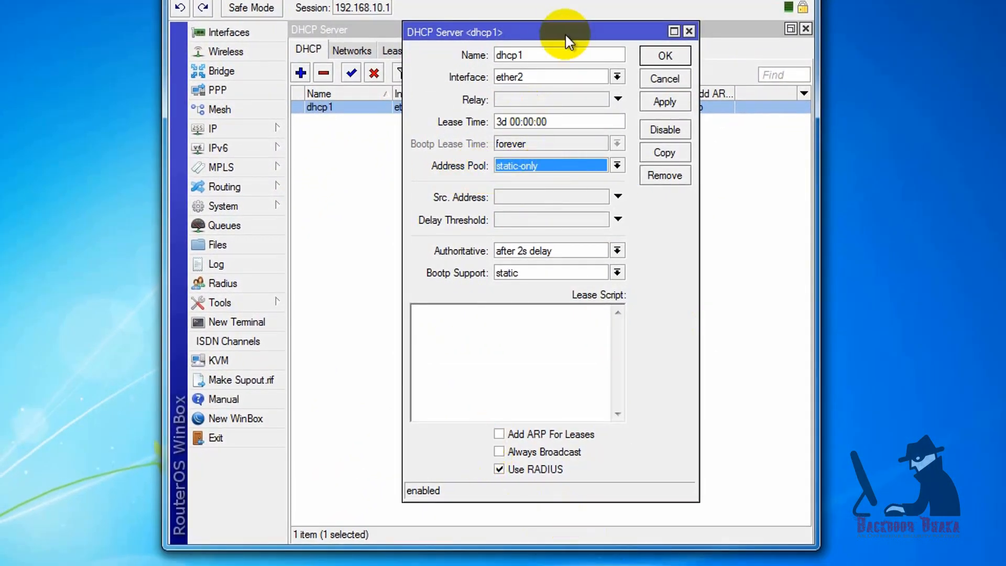
drag(556, 29, 501, 6)
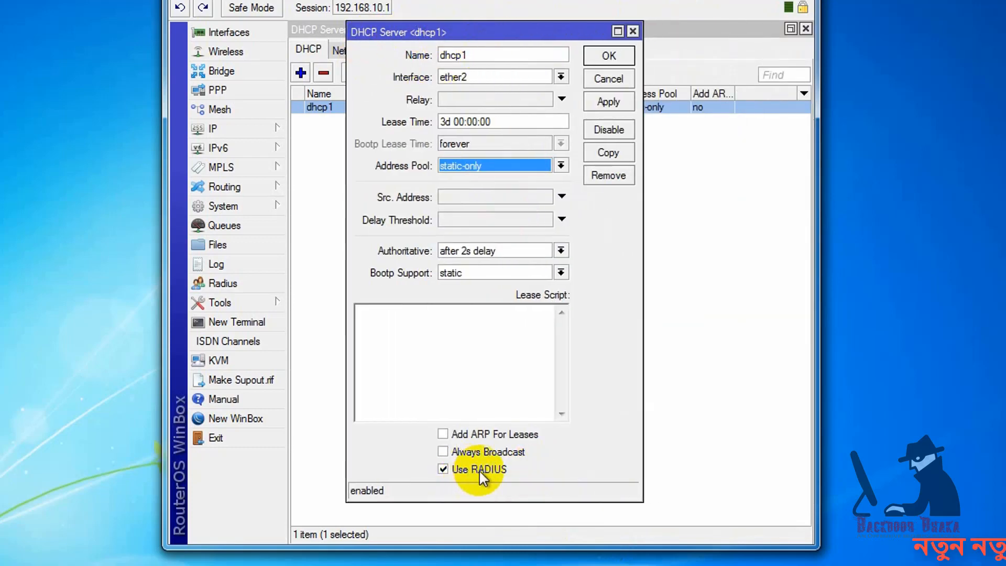
click(443, 469)
click(443, 470)
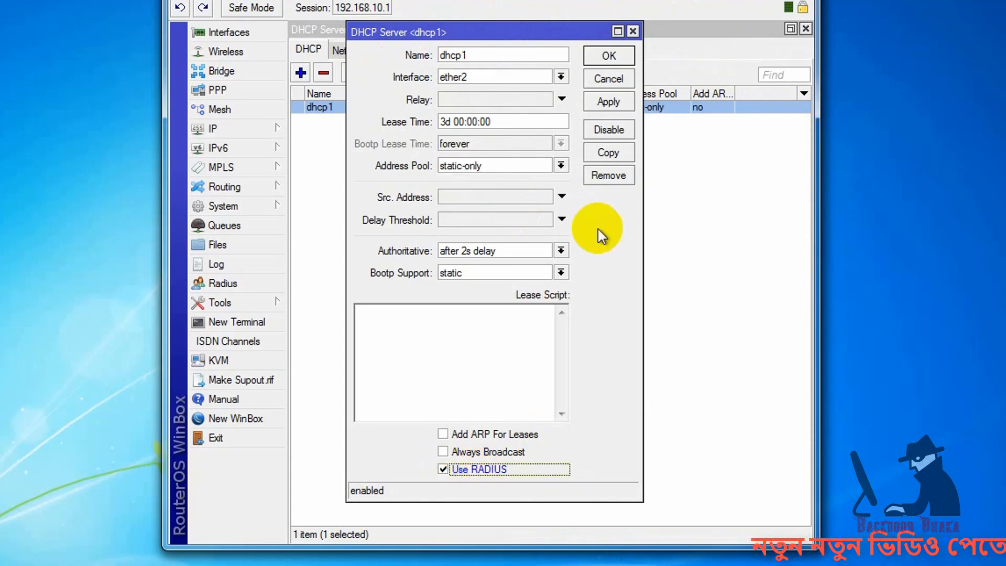
click(608, 57)
click(615, 140)
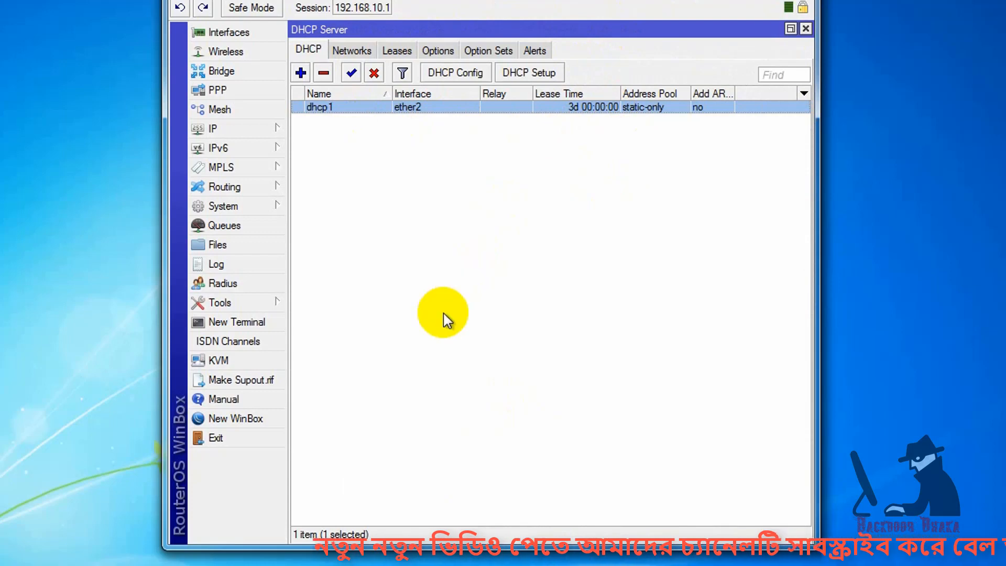
- Add a new RADIUS server entry with the dhcp service ticked
click(223, 283)
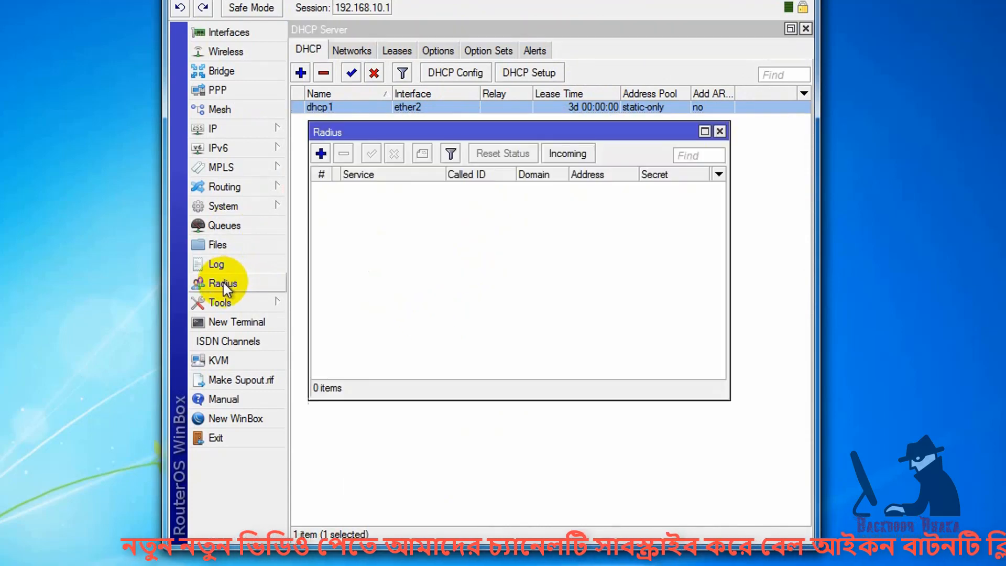
click(321, 154)
drag(500, 117, 470, 100)
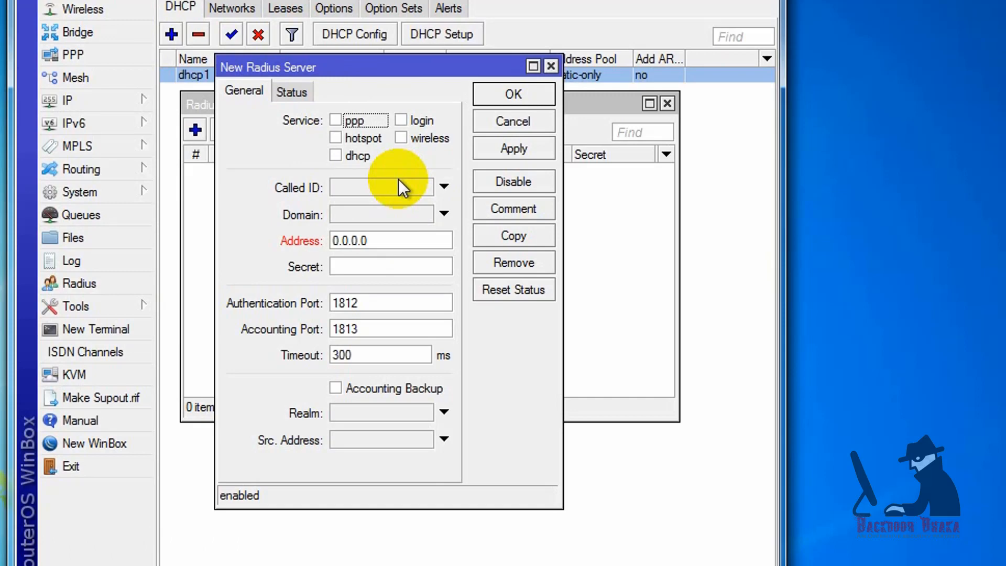
click(335, 155)
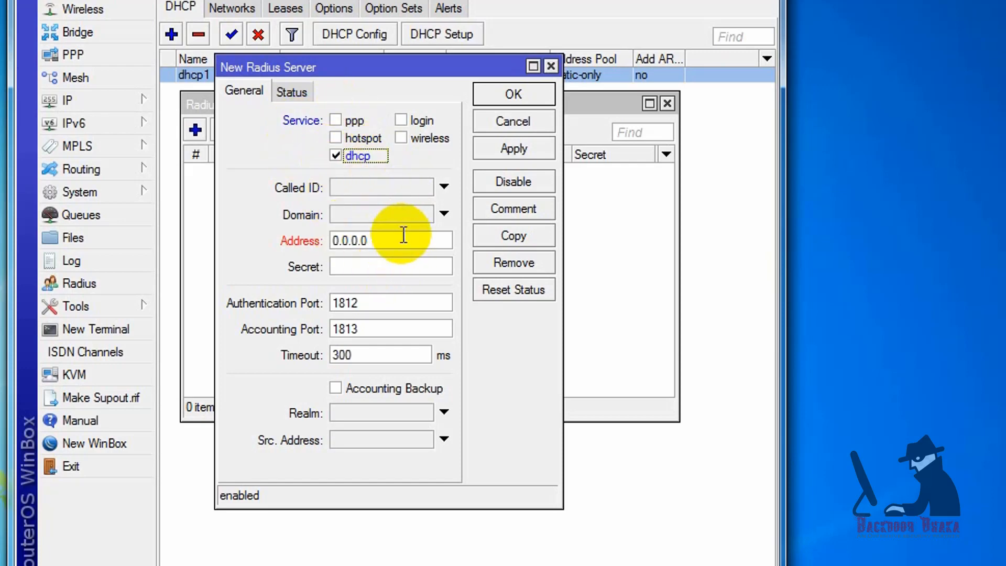
- Set the RADIUS server address to 172.16.50.196 with a shared secret, and save it
drag(367, 242, 292, 263)
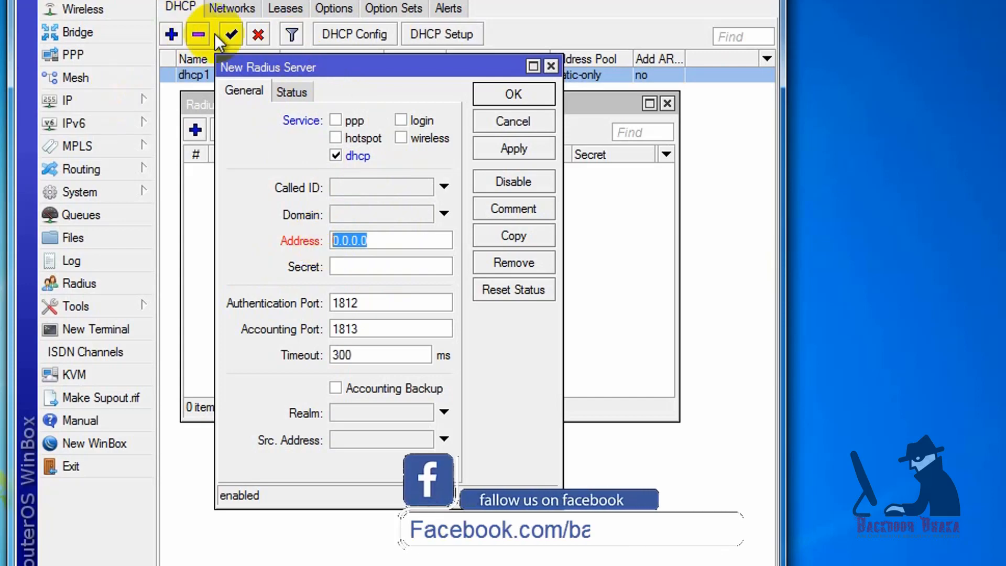
click(386, 240)
drag(386, 240, 292, 244)
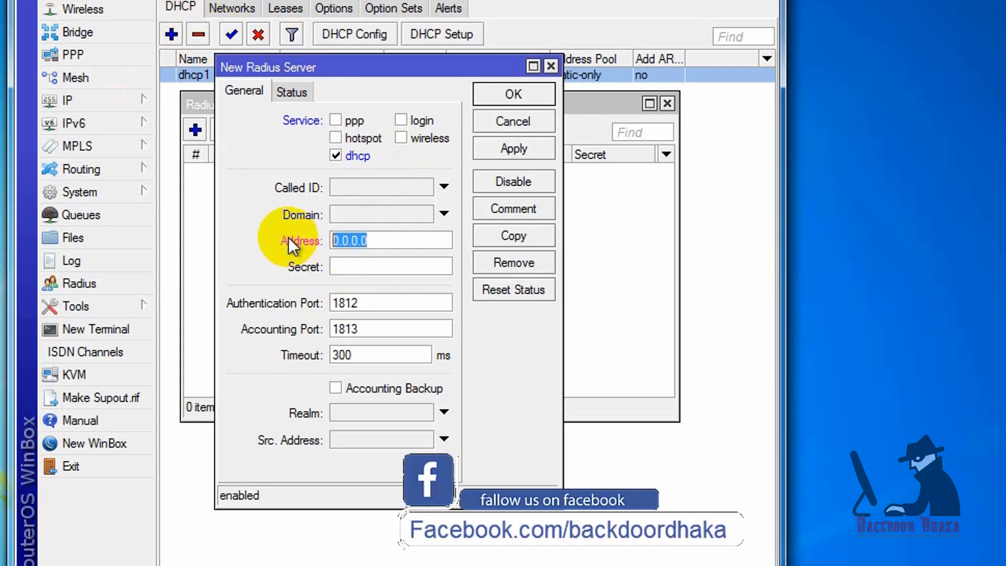
text(172.)
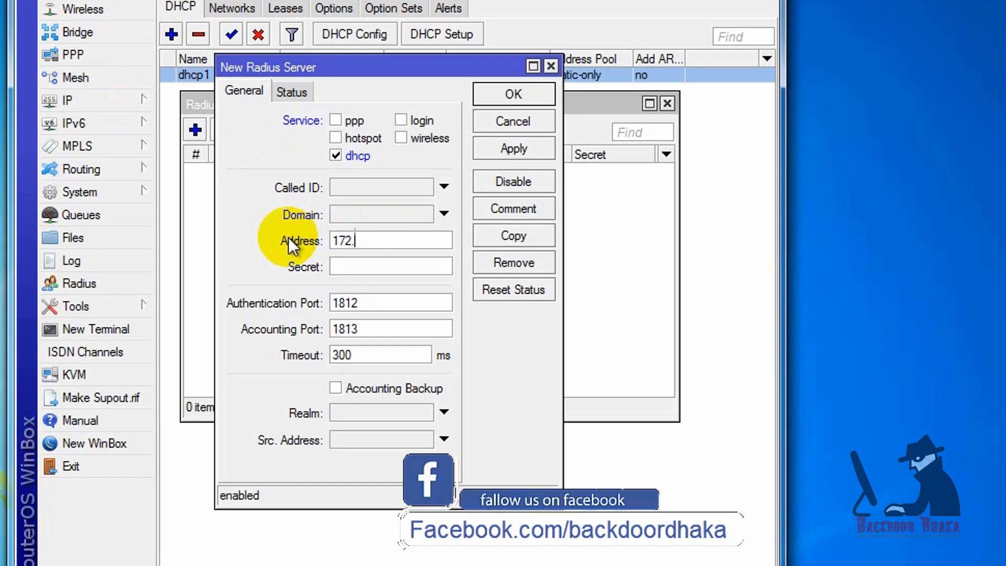
text(16.50.196)
click(374, 260)
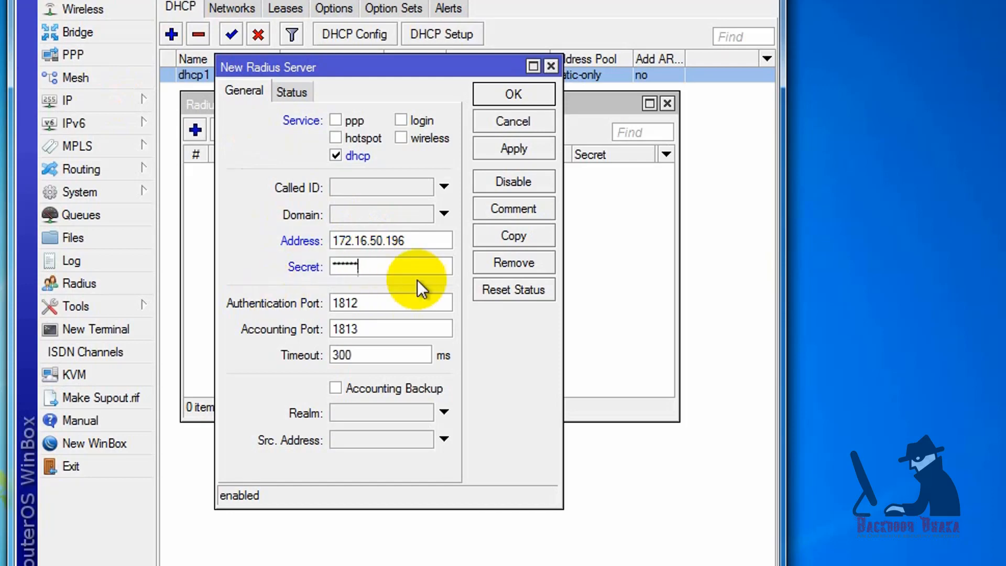
click(506, 153)
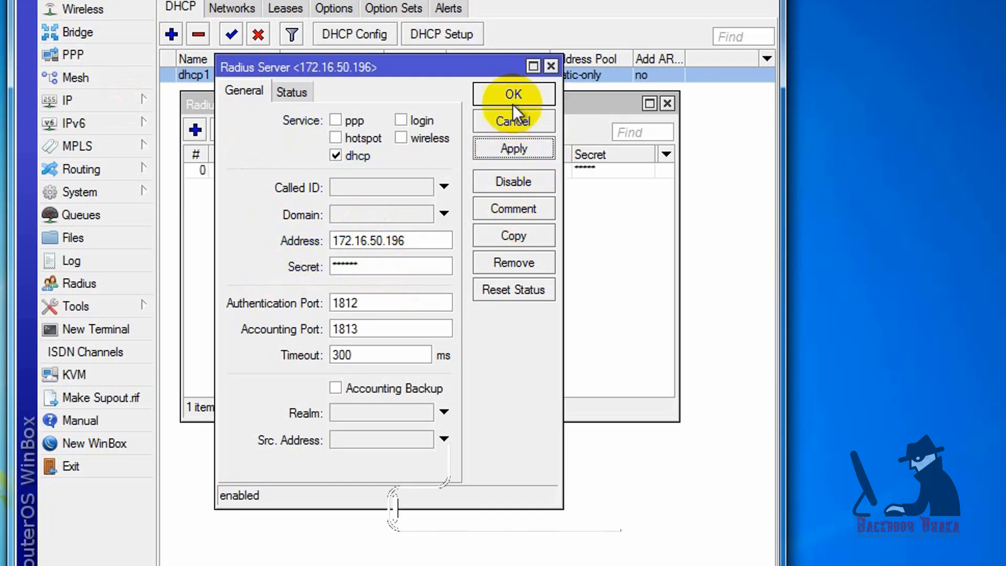
click(513, 97)
click(249, 170)
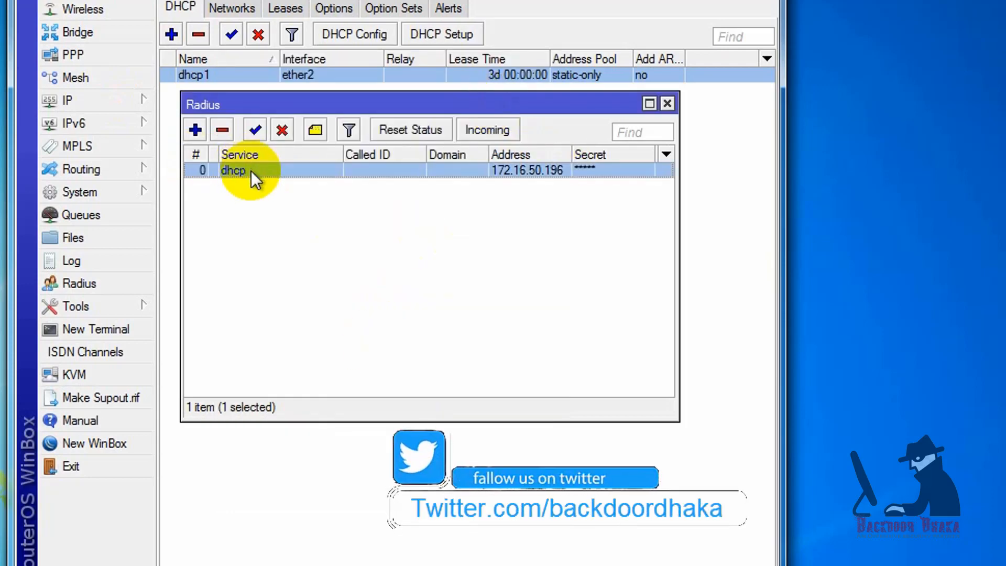
- Accept incoming RADIUS requests and change the incoming port from 3799 to 1700
click(477, 131)
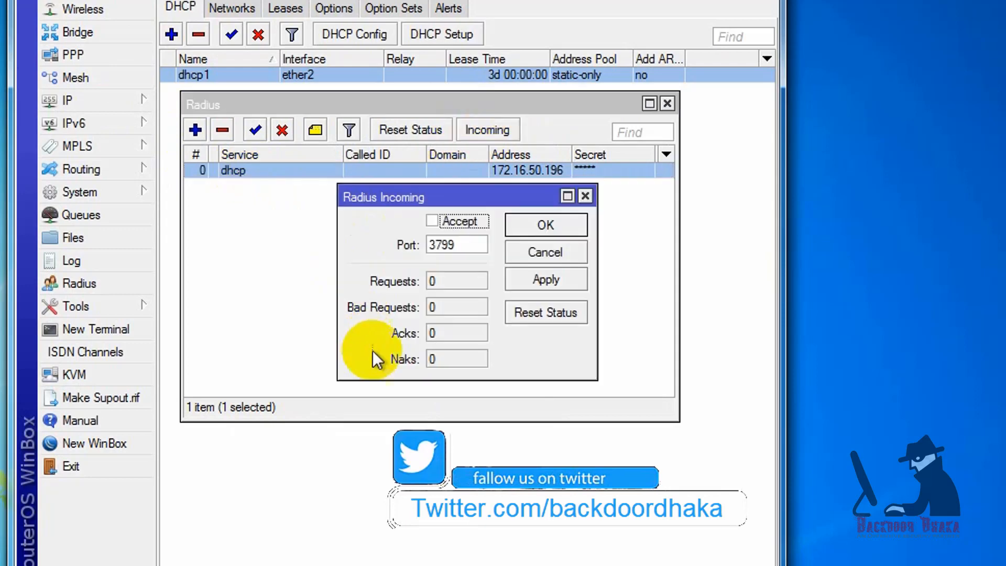
click(432, 221)
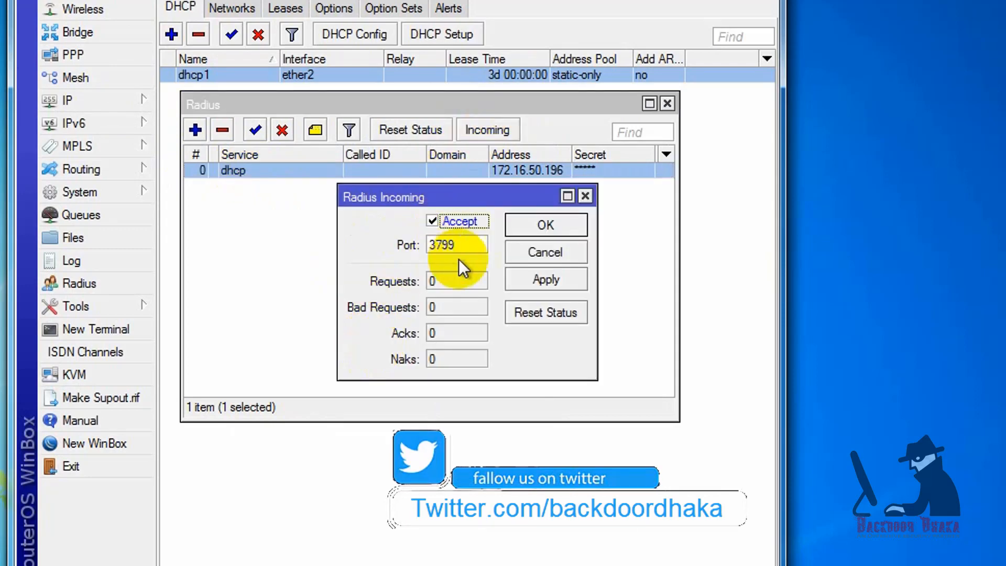
double_click(456, 244)
text(1700)
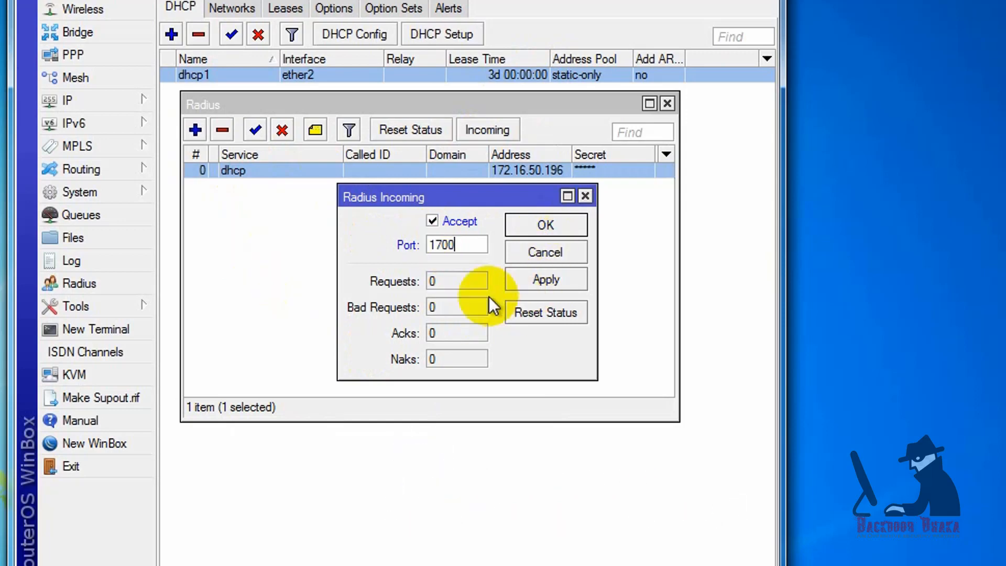
click(517, 281)
click(525, 224)
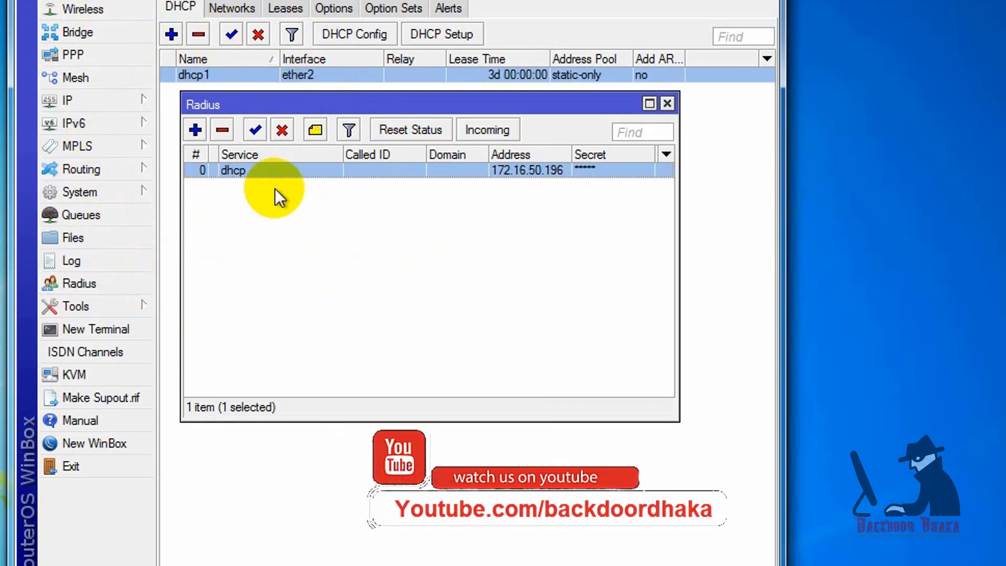
- Close the RADIUS list and start a new rule under IP > Firewall Filter Rules
click(667, 103)
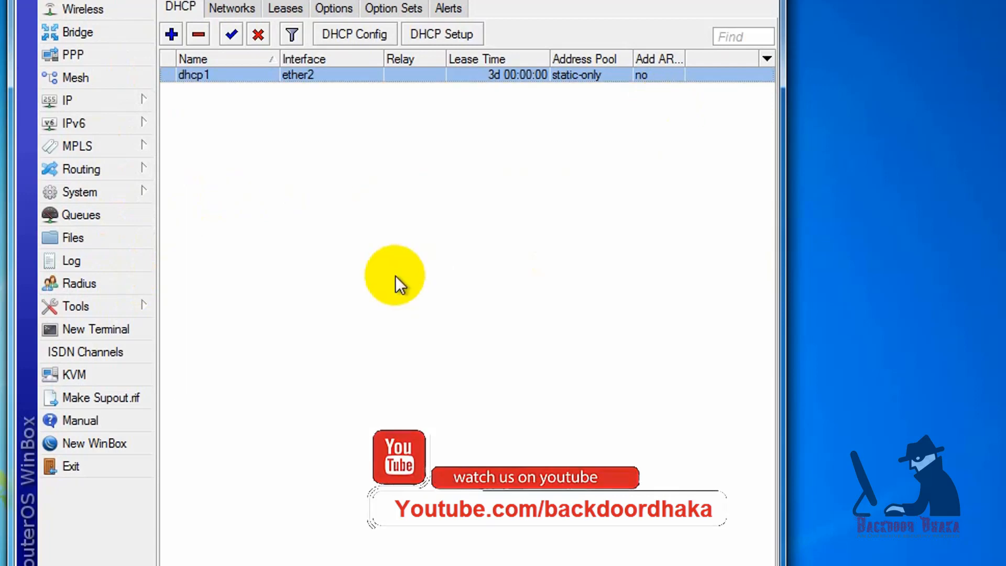
click(130, 107)
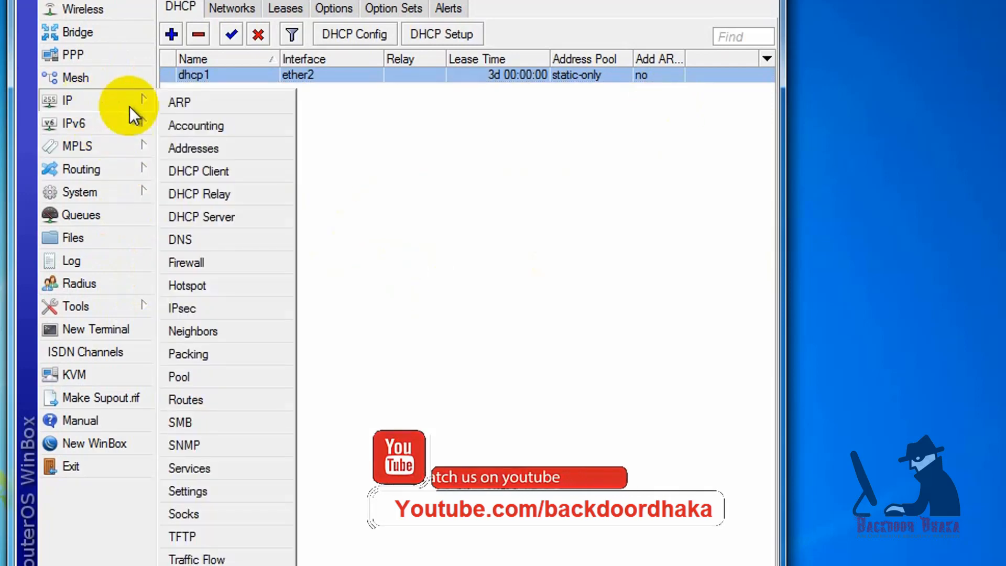
click(236, 261)
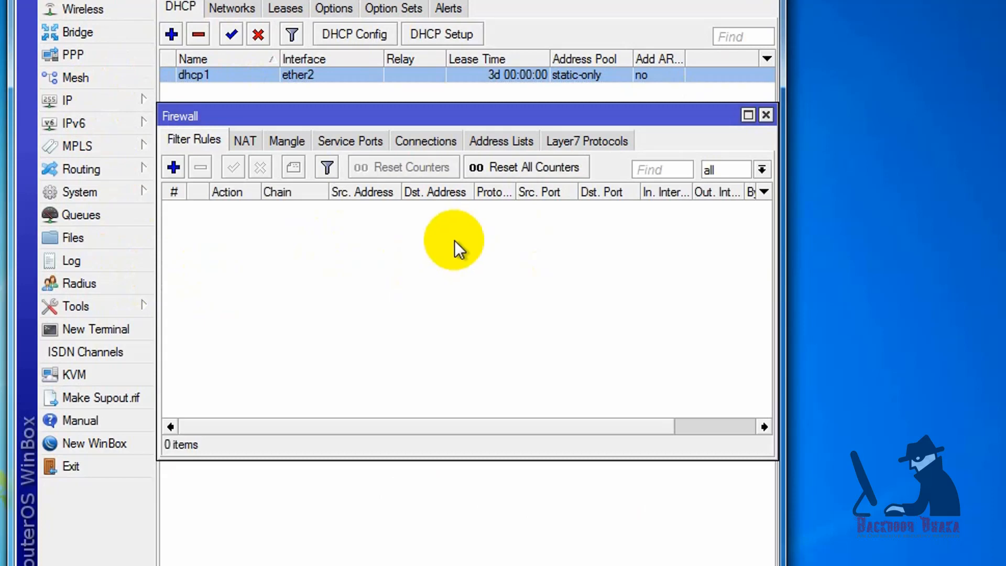
drag(411, 112, 404, 100)
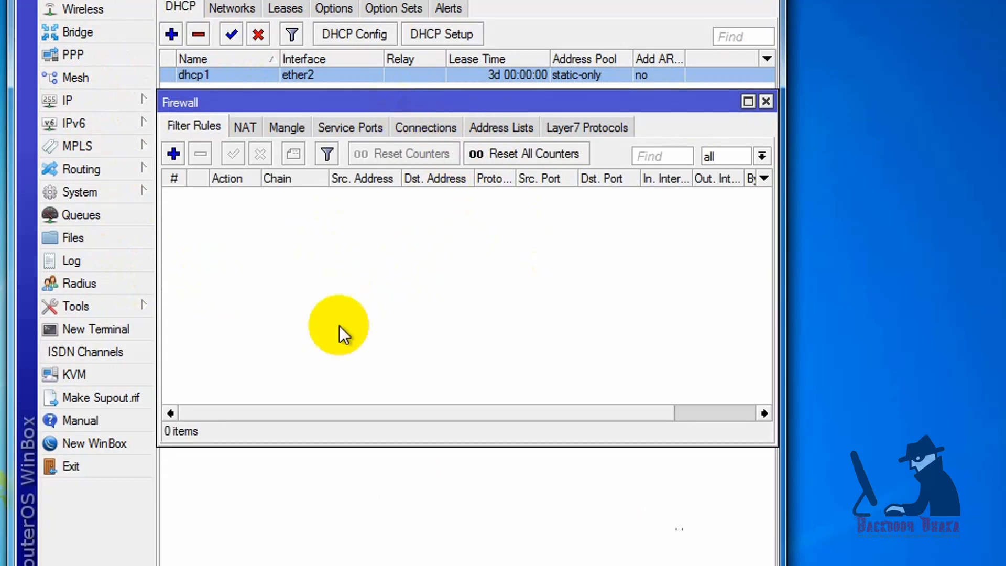
click(174, 153)
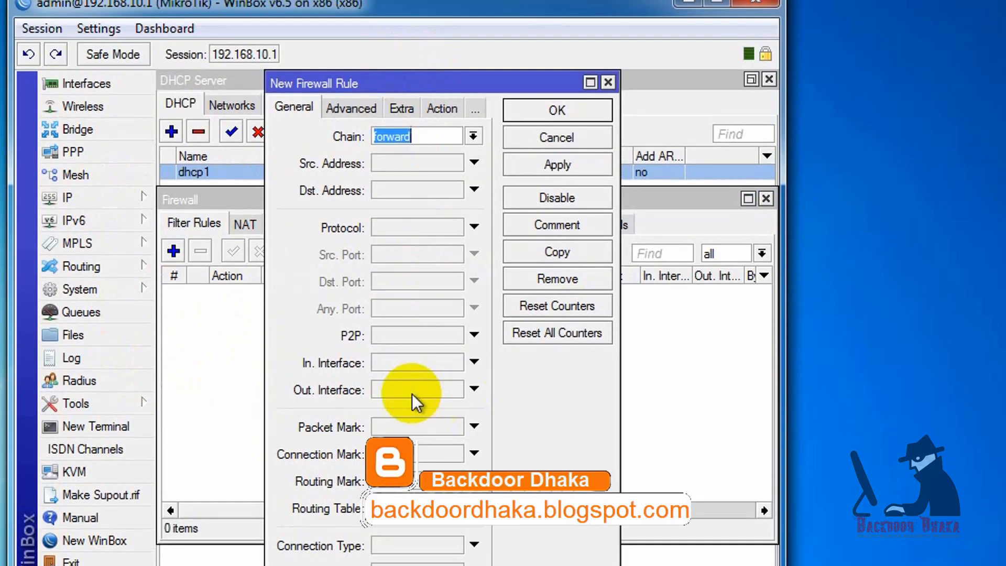
- Save a forward rule with In. Interface ether2 and action drop, then start another rule
click(499, 264)
click(461, 385)
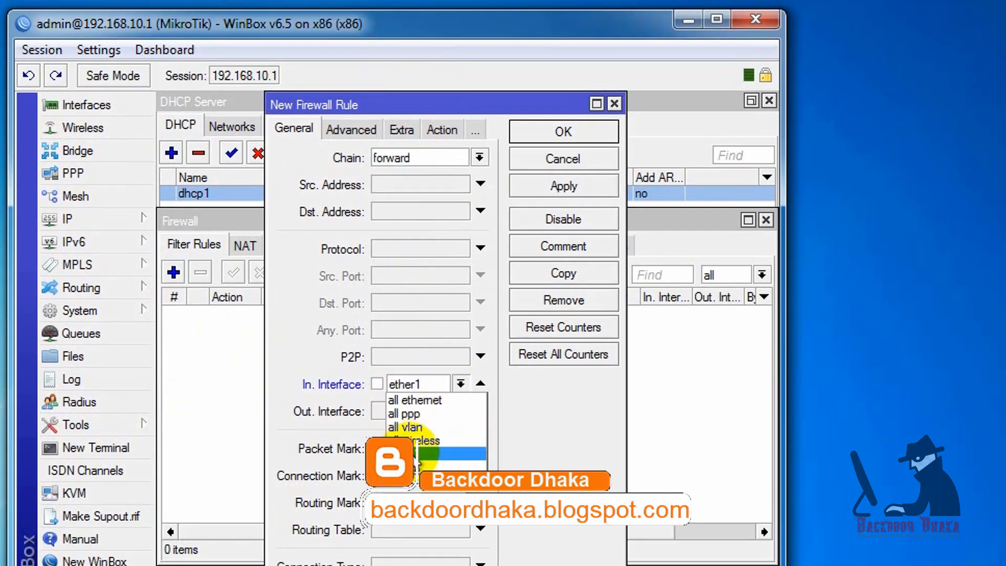
click(414, 480)
click(442, 129)
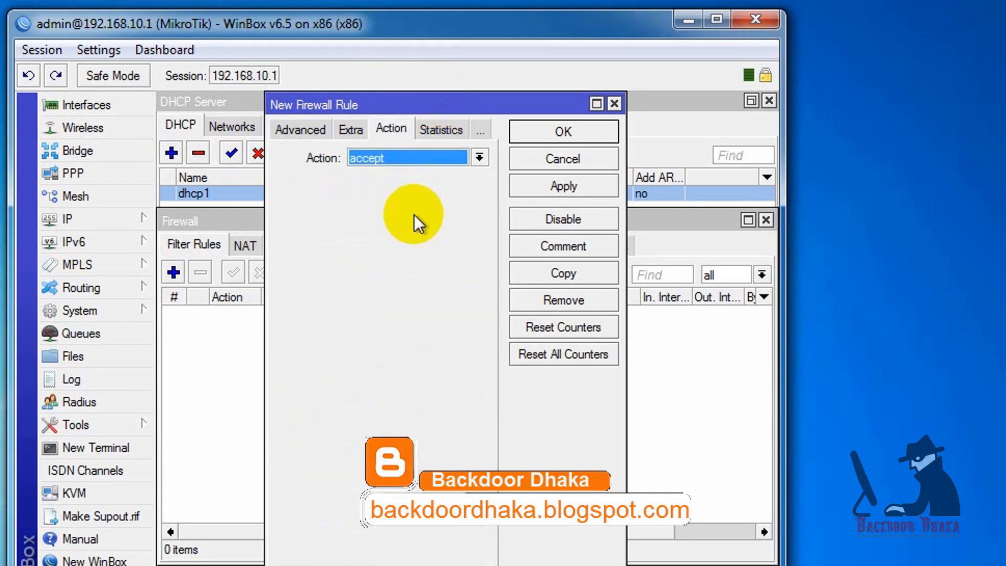
click(435, 158)
click(387, 215)
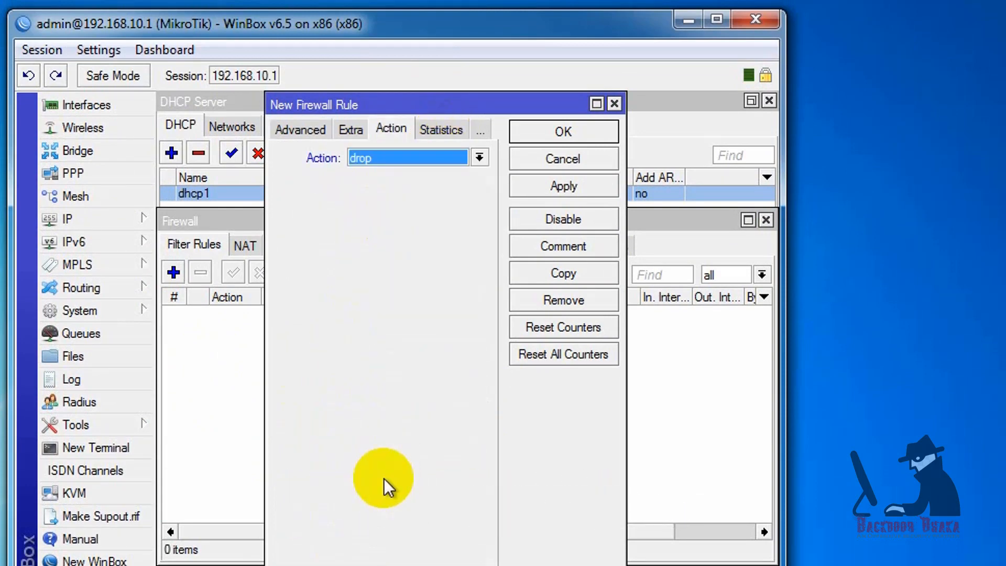
click(586, 197)
click(557, 131)
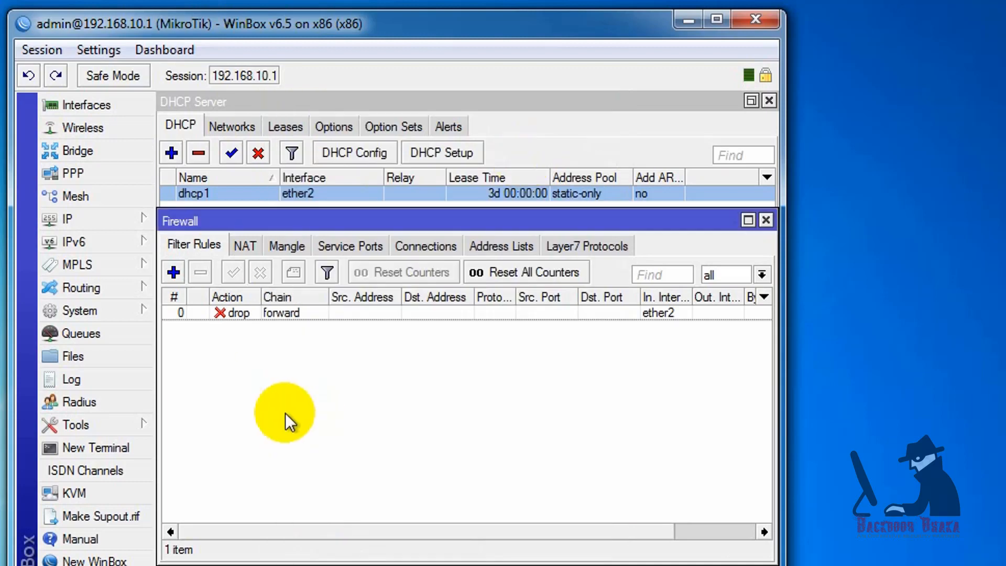
click(171, 271)
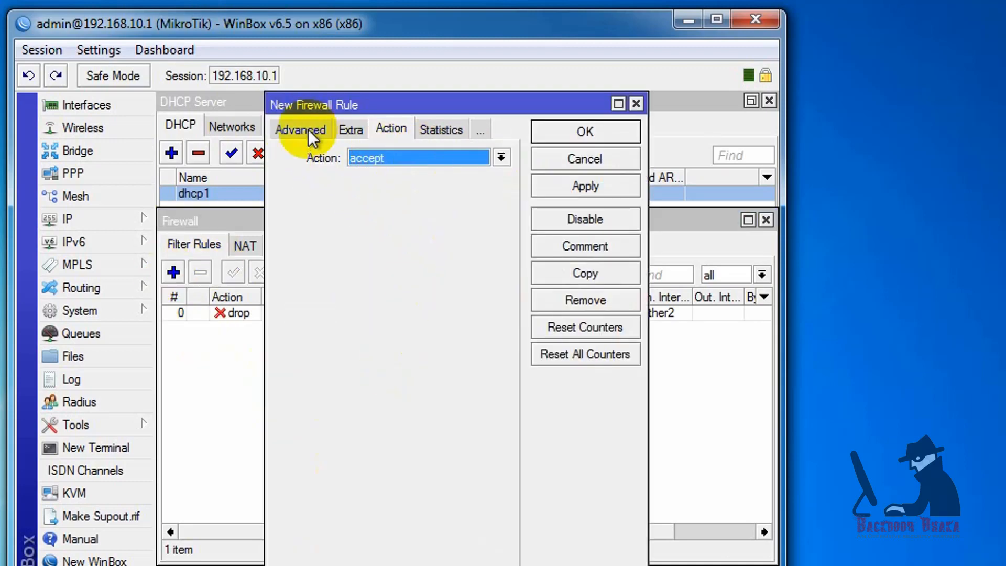
- Set the new rule's In. Interface to ether2
click(288, 139)
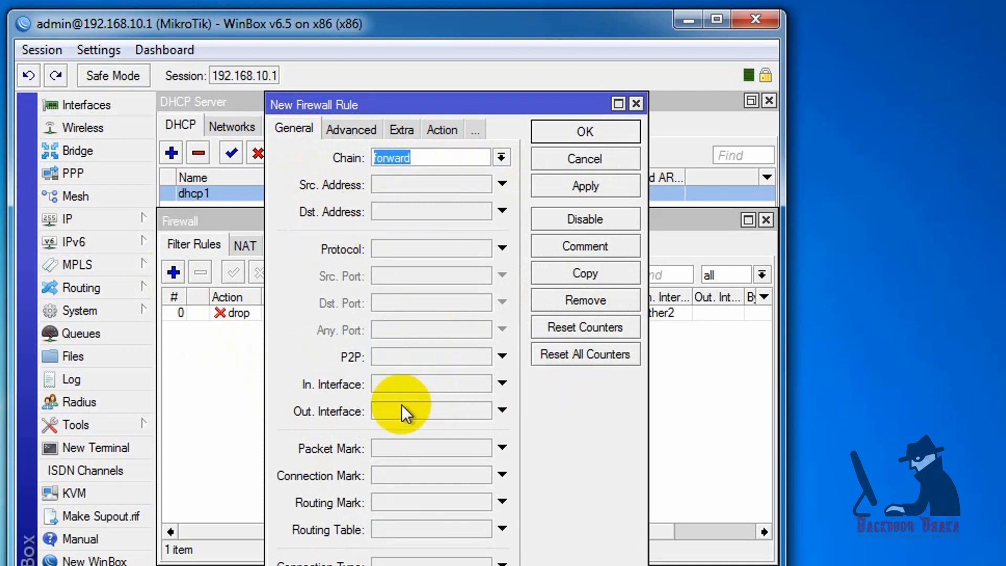
click(426, 383)
click(486, 382)
click(394, 463)
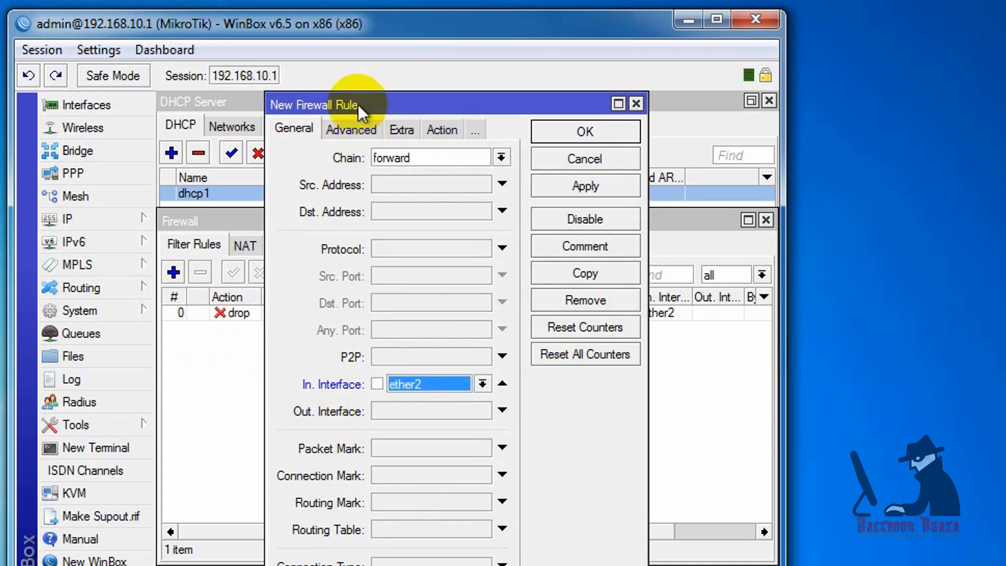
- Set Src. Address List to dhcp_static and save the accept rule
click(357, 131)
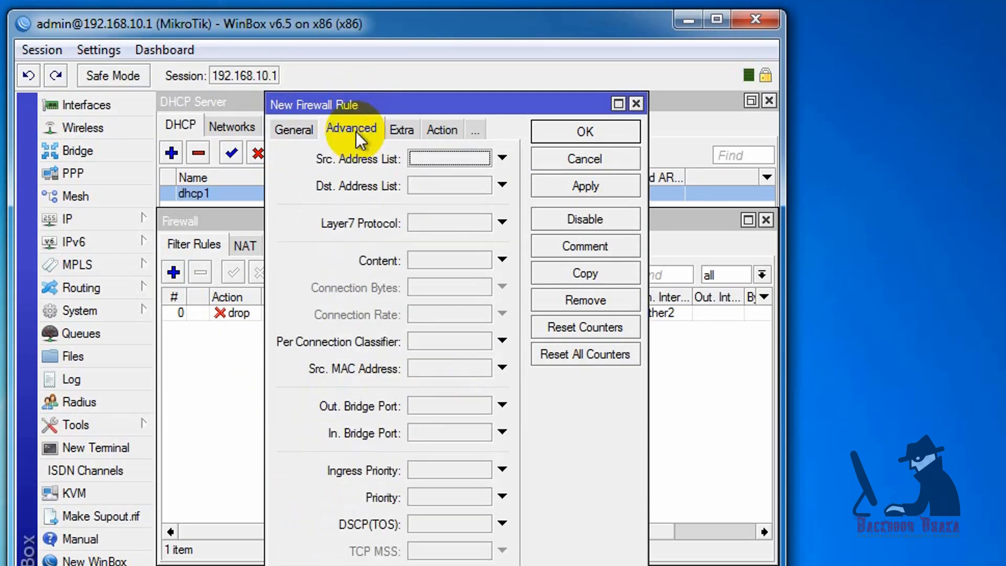
click(454, 159)
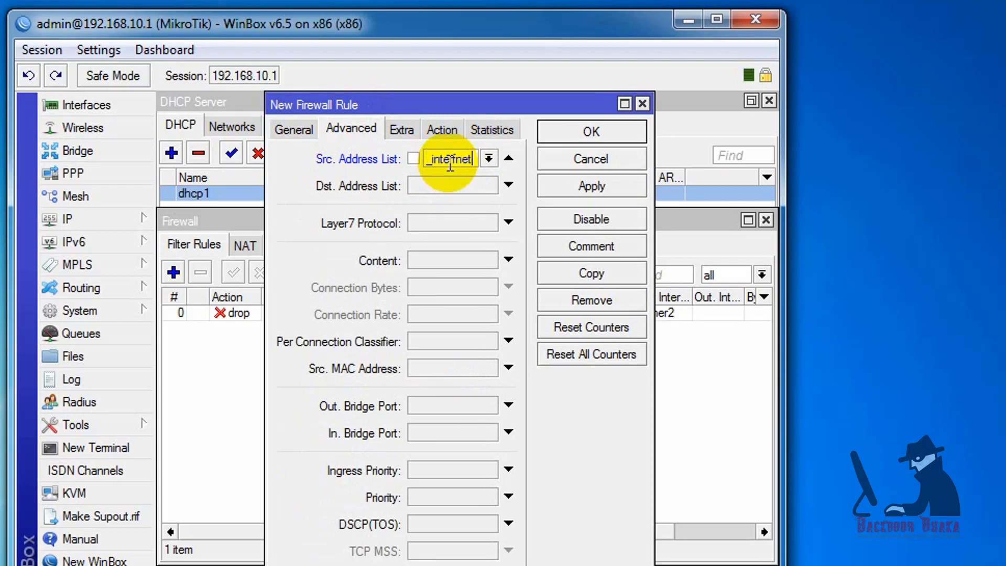
key(BackSpace)
key(BackSpace)
key(BackSpace)
key(BackSpace)
key(BackSpace)
key(BackSpace)
key(BackSpace)
key(BackSpace)
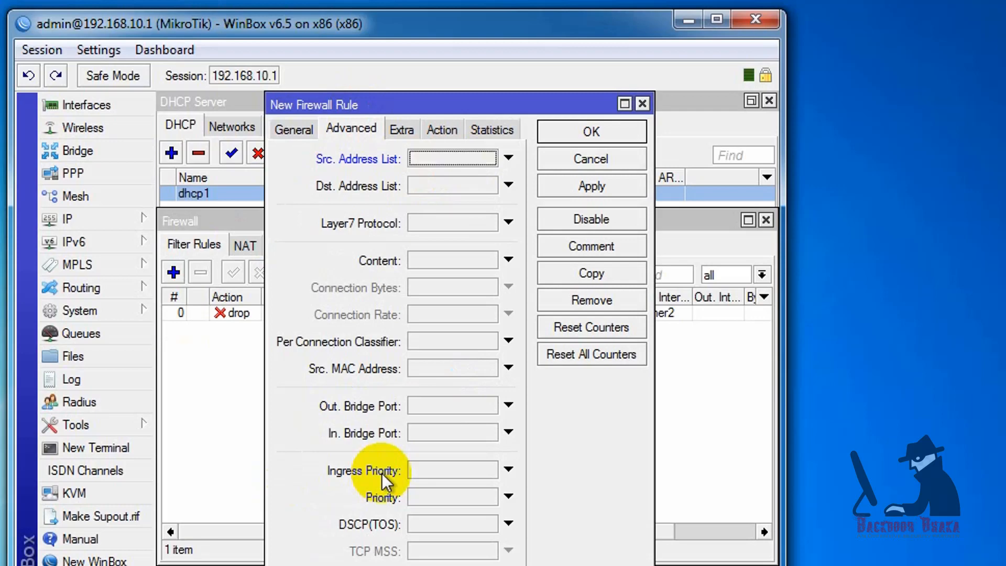
text(dhcp_)
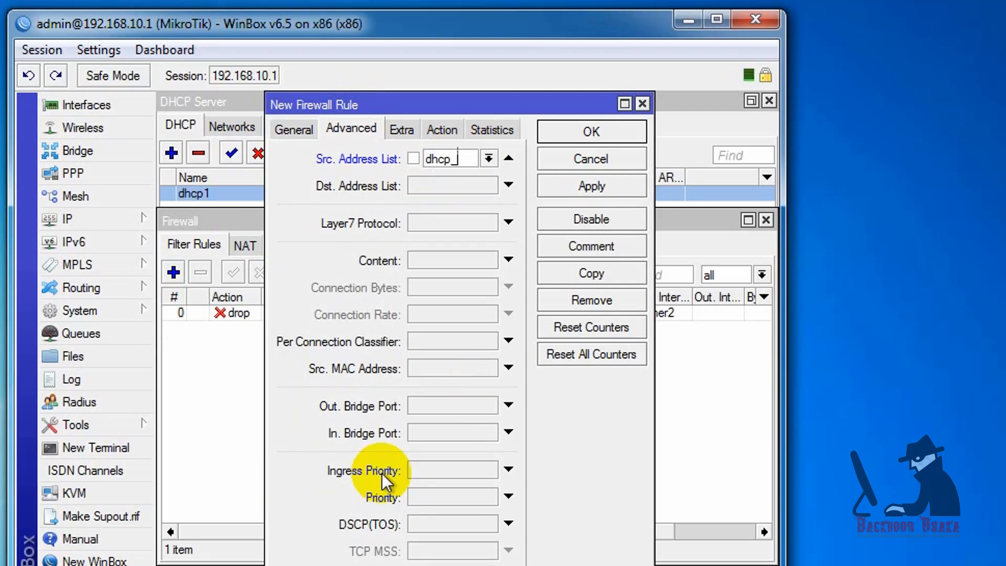
text(static)
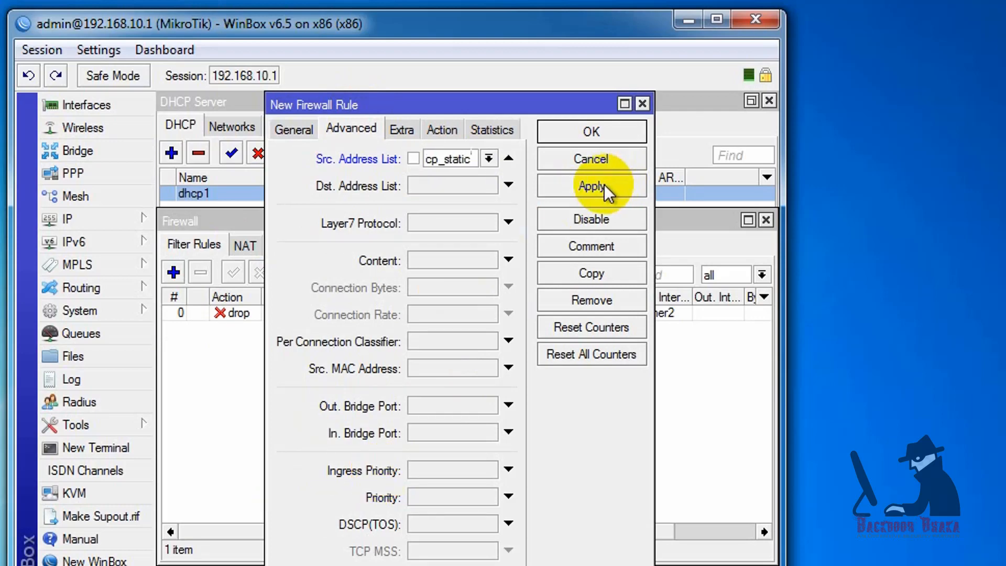
click(611, 187)
click(597, 132)
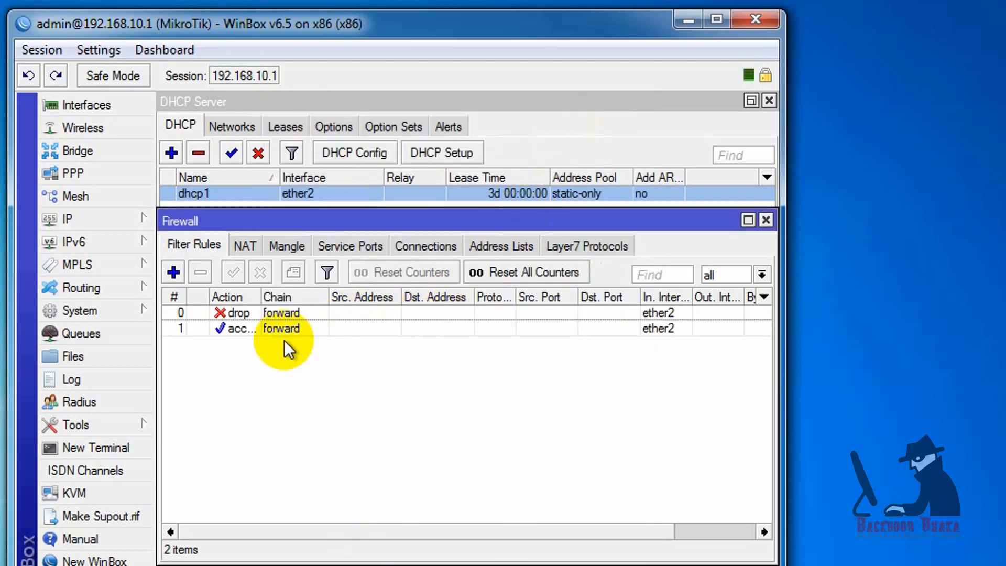
click(247, 329)
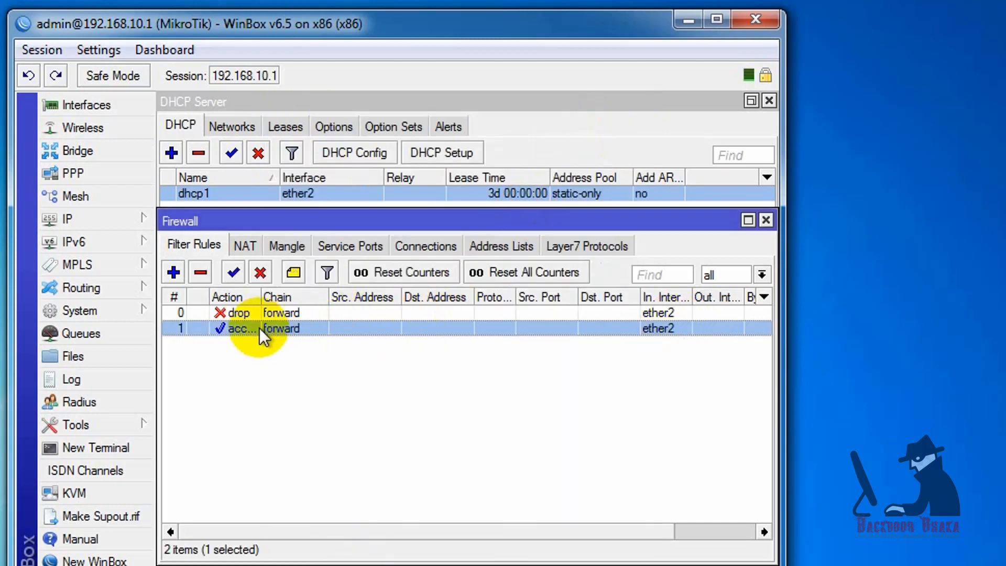
- Drag the accept rule above the drop rule so it becomes rule 0
drag(259, 333, 266, 310)
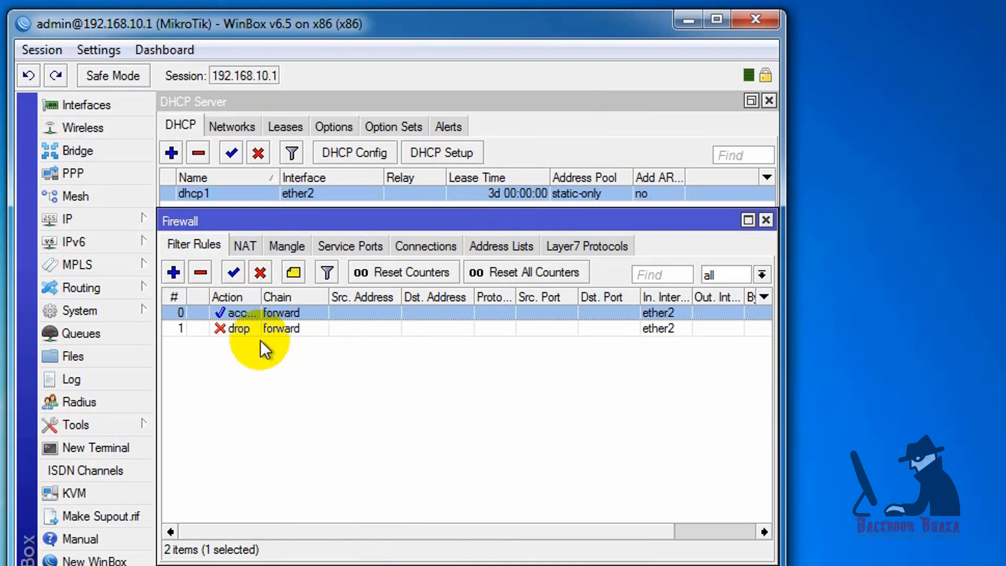
drag(448, 26, 499, 0)
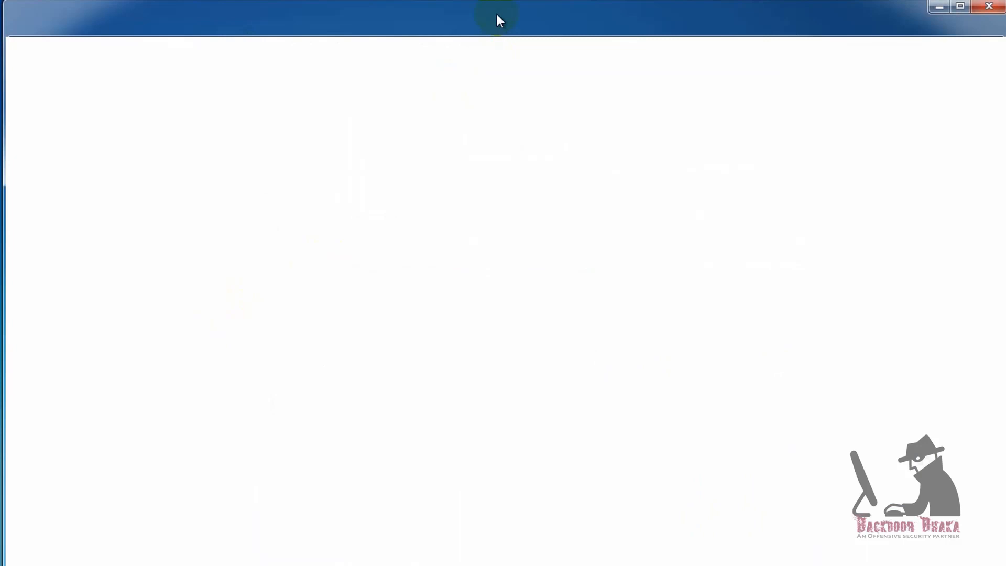
- Enter 172.16.50.19 into the address bar of Chrome's new tab
click(339, 47)
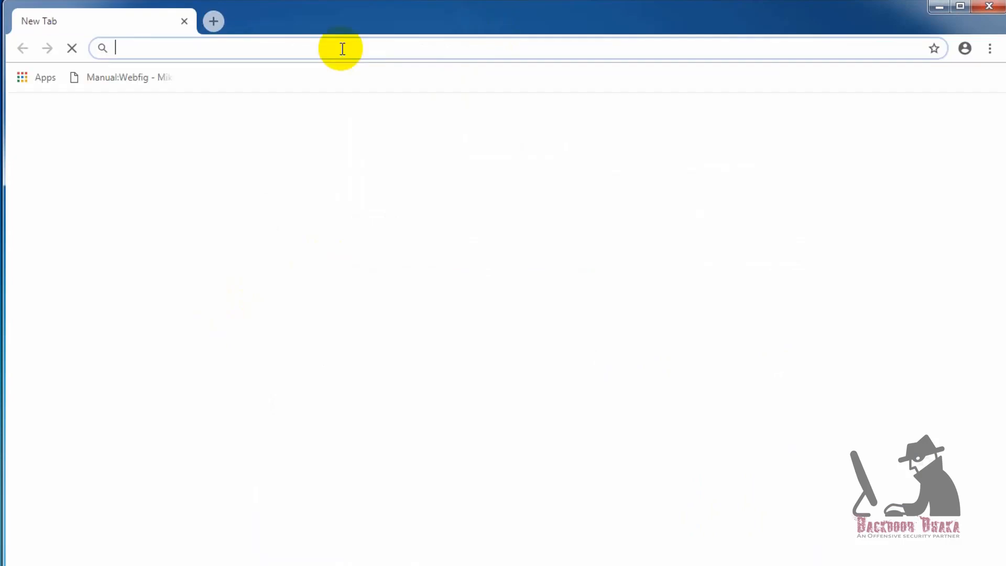
text(172.16.50.)
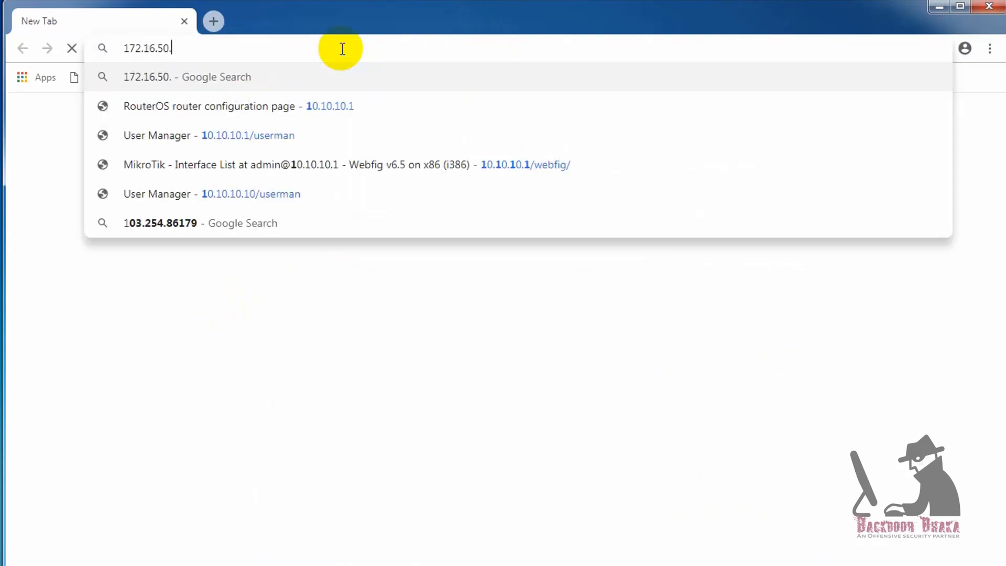
text(196/webfig/)
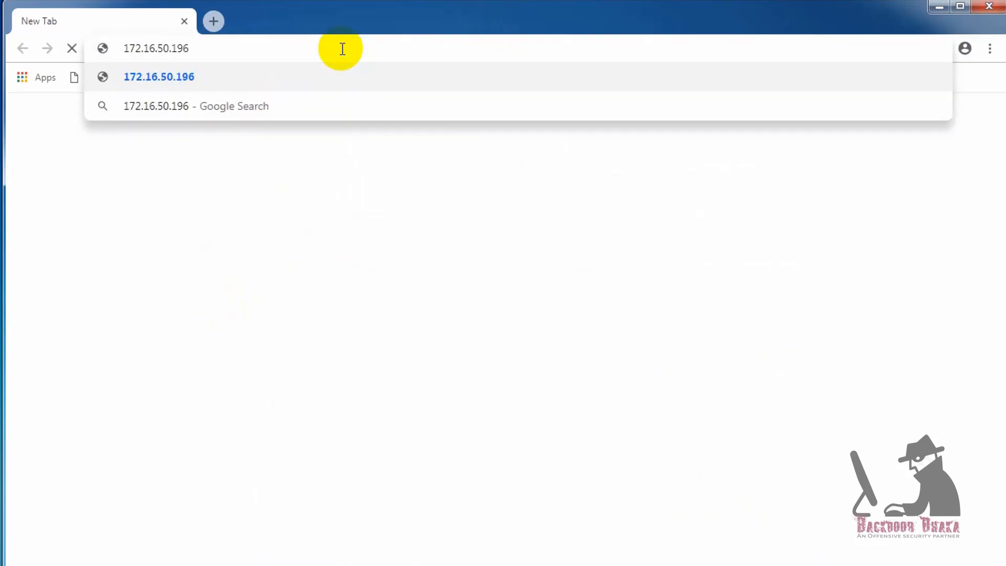
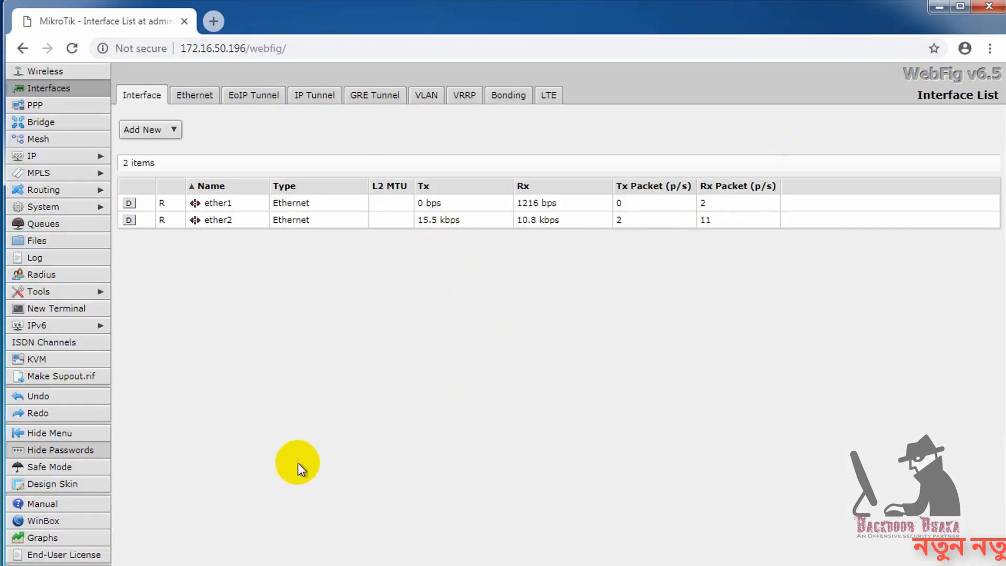
- Log out of WebFig and add /userman to the router address 172.16.50.196 to reach User Manager
click(31, 565)
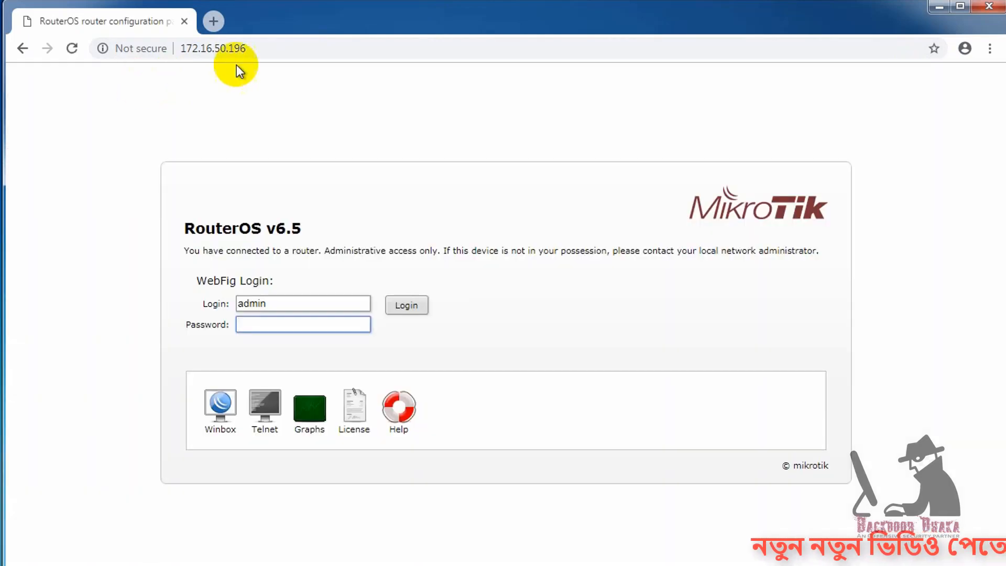
click(303, 49)
click(317, 50)
text(/)
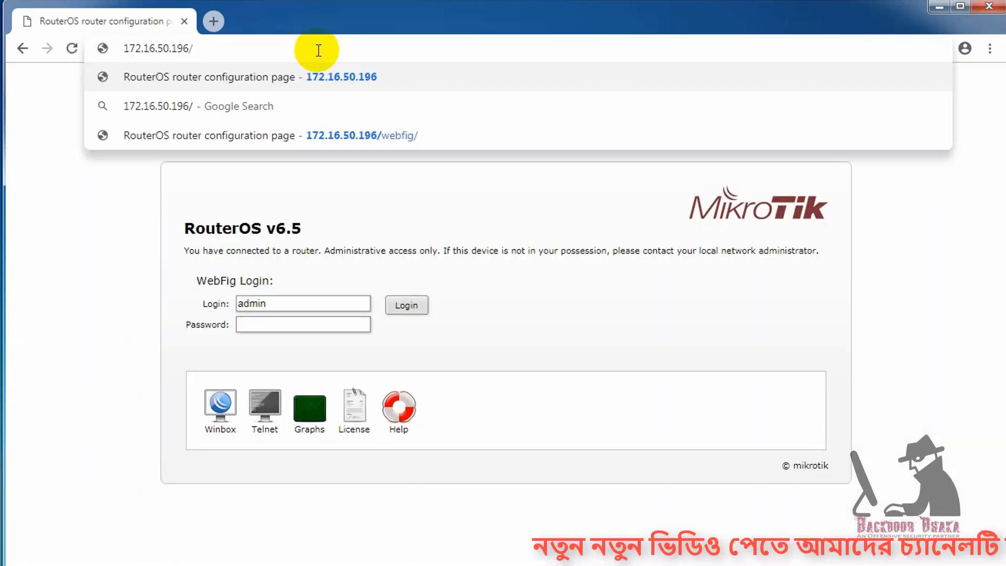
text(userman)
key(Return)
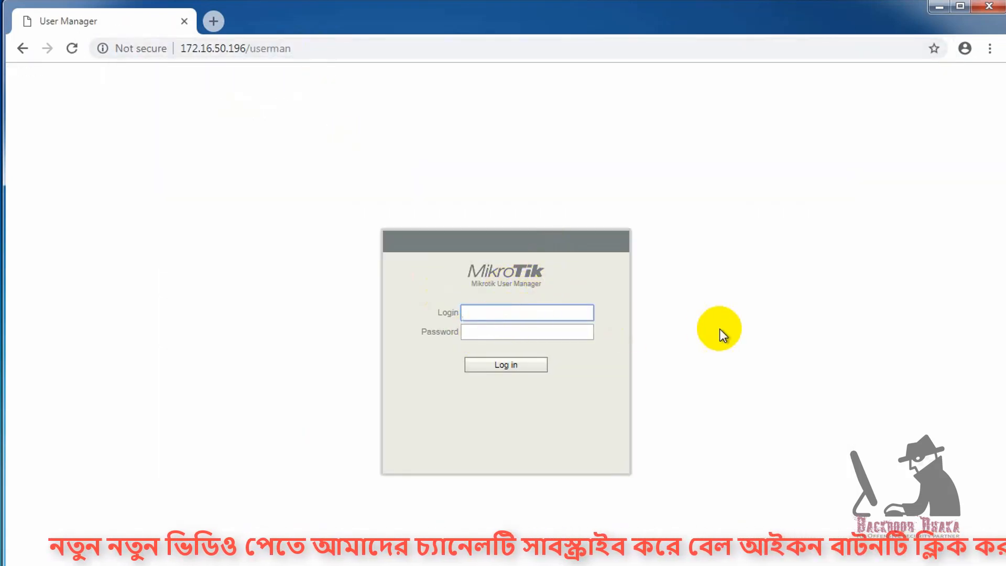
- Sign in to User Manager as admin and reposition the browser window
text(admin)
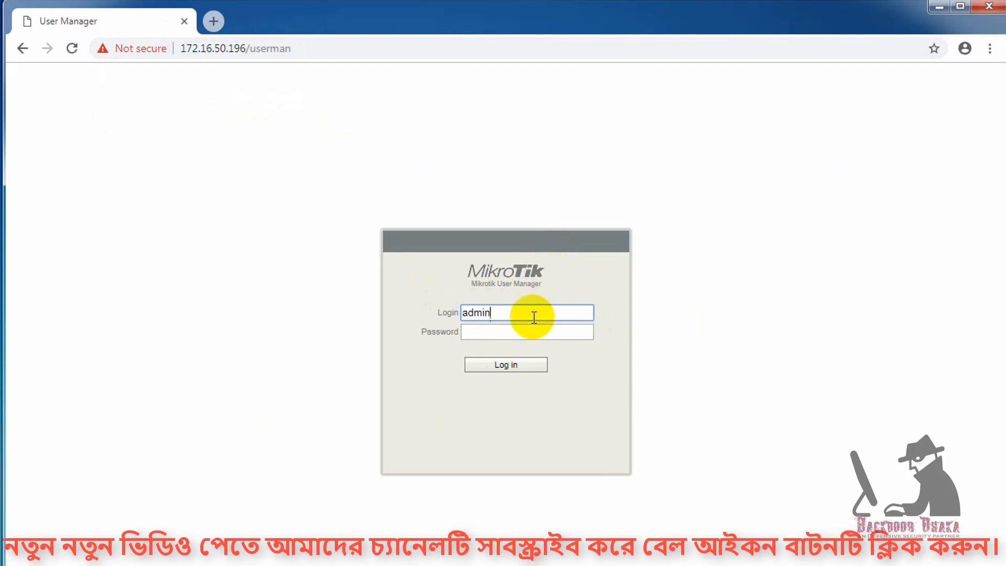
click(505, 338)
click(504, 365)
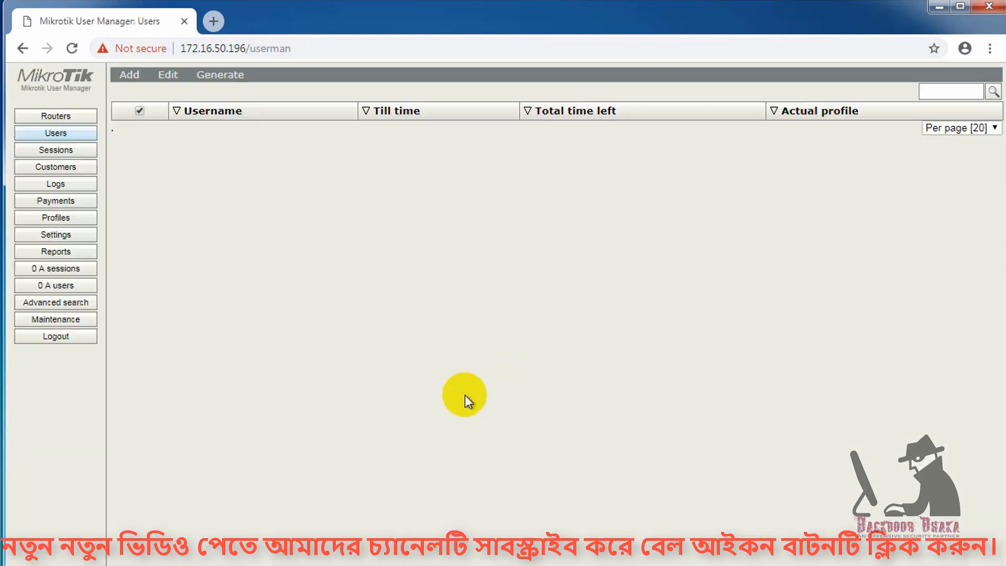
drag(371, 29, 330, 24)
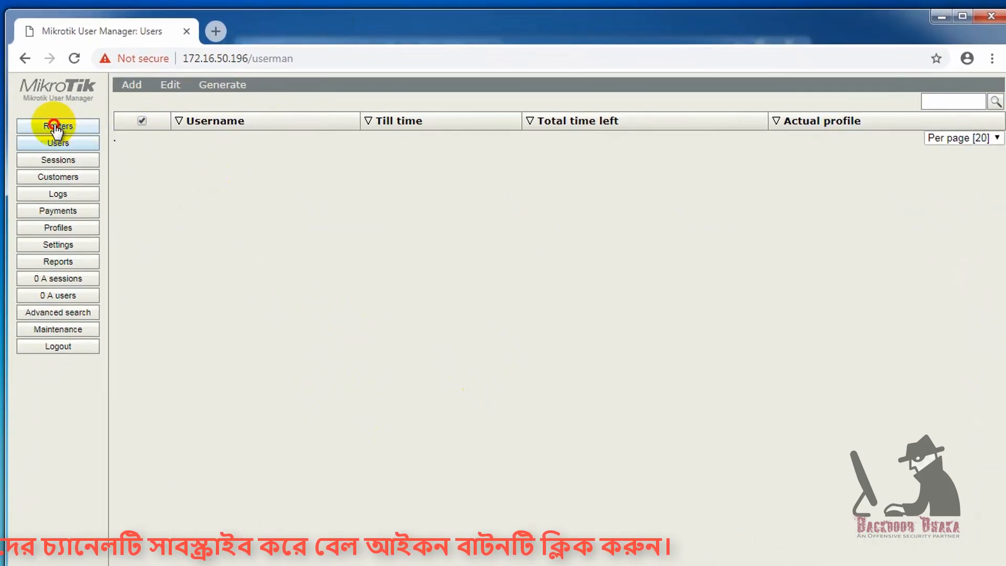
- Add router 'DHCP Static' at 172.16.50.196 with Use CoA enabled under Radius incoming
click(37, 132)
click(132, 85)
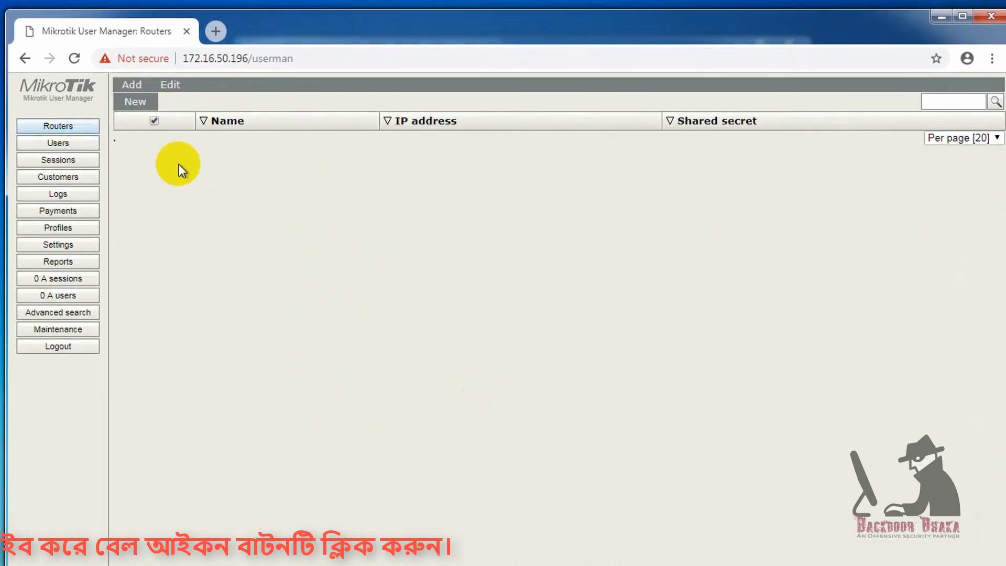
click(148, 105)
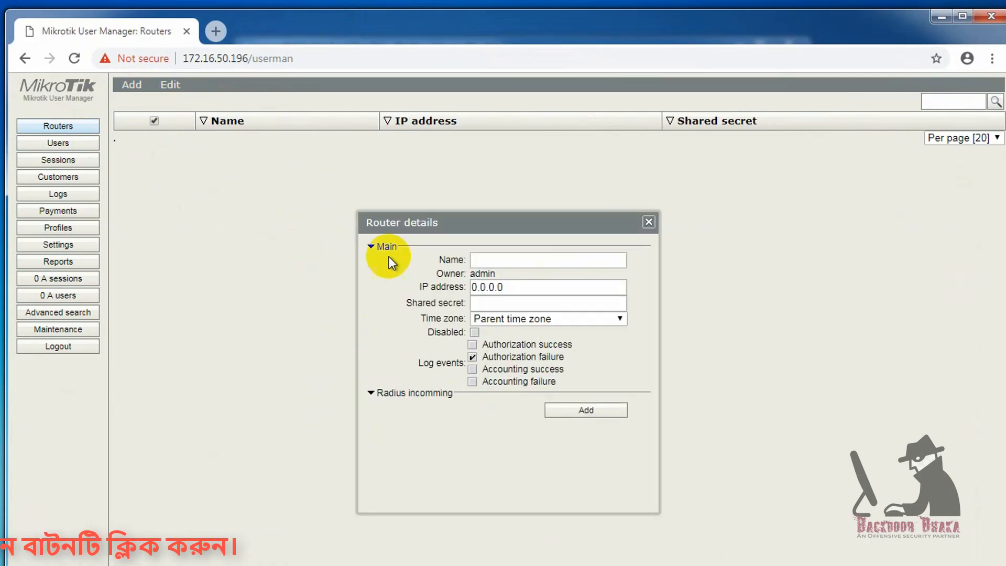
click(510, 263)
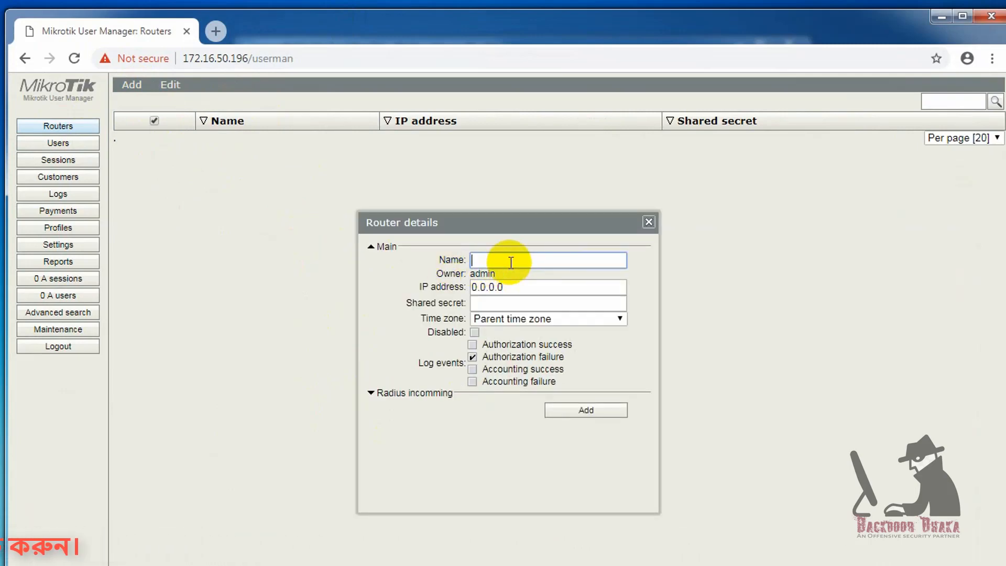
text(DHCP Static)
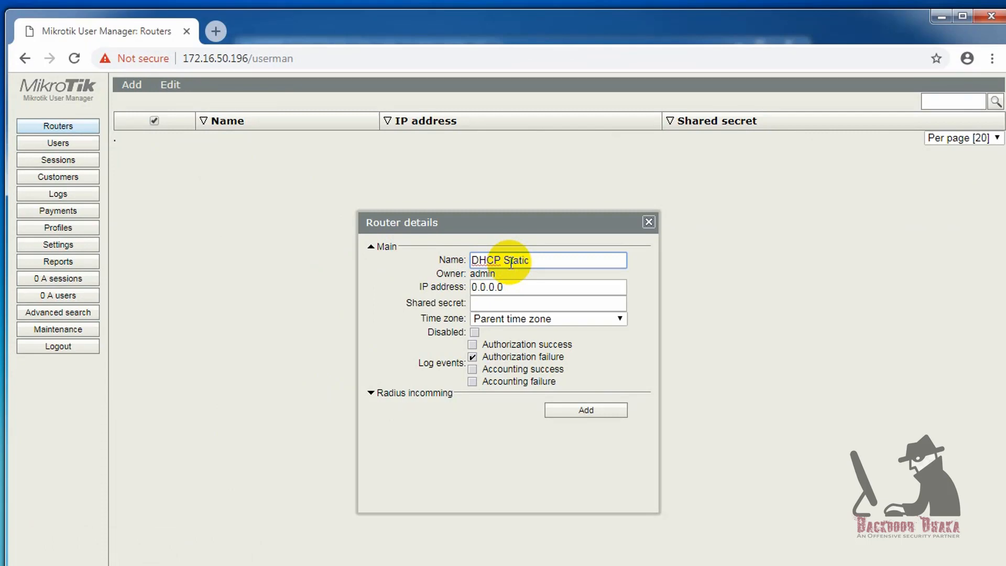
click(418, 289)
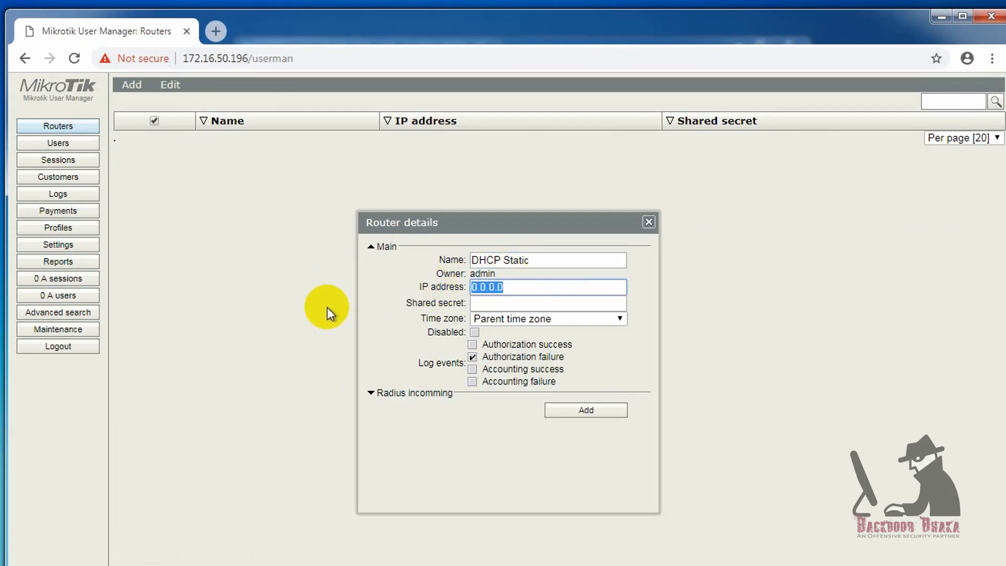
text(172.)
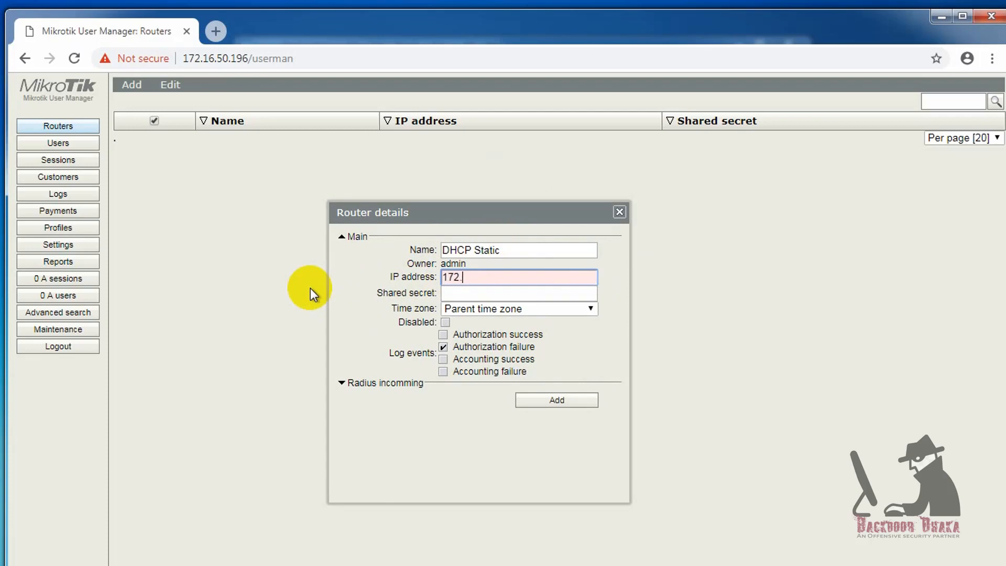
text(16.50.196)
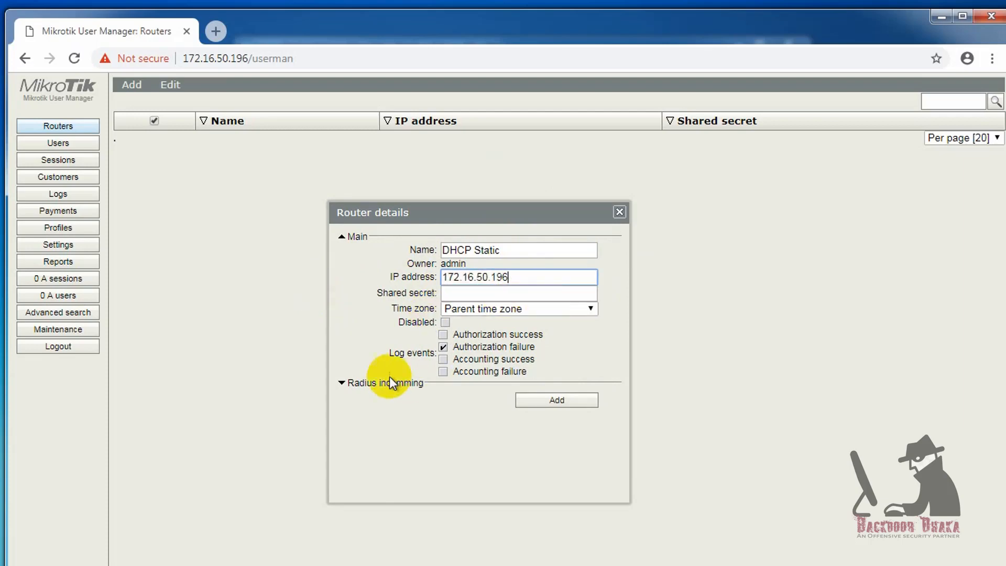
click(343, 383)
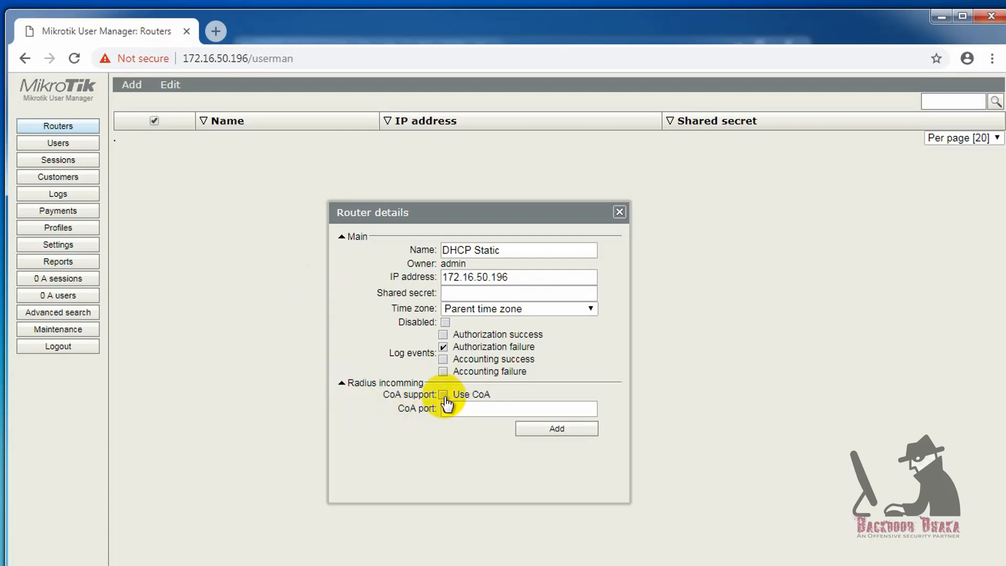
click(477, 410)
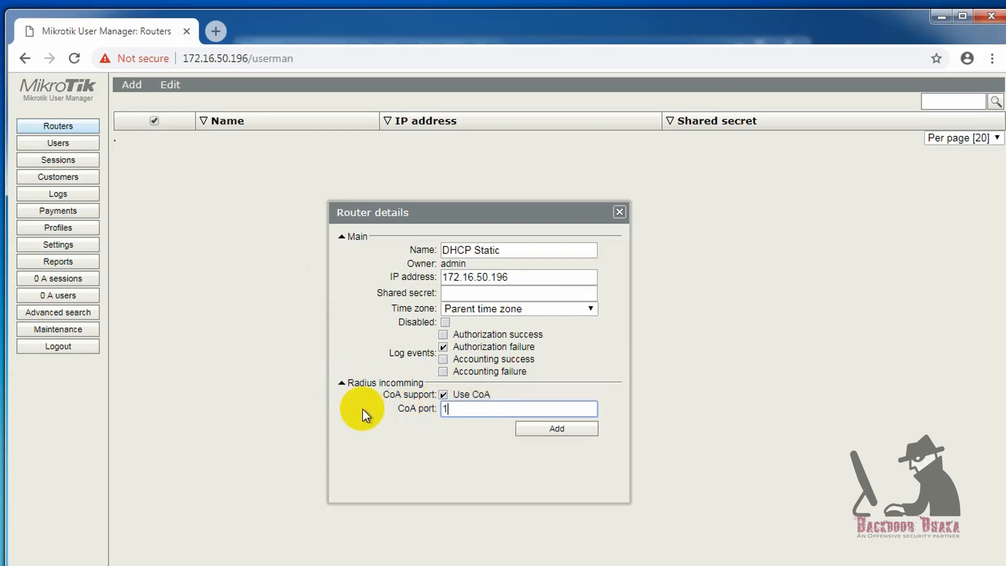
key(Return)
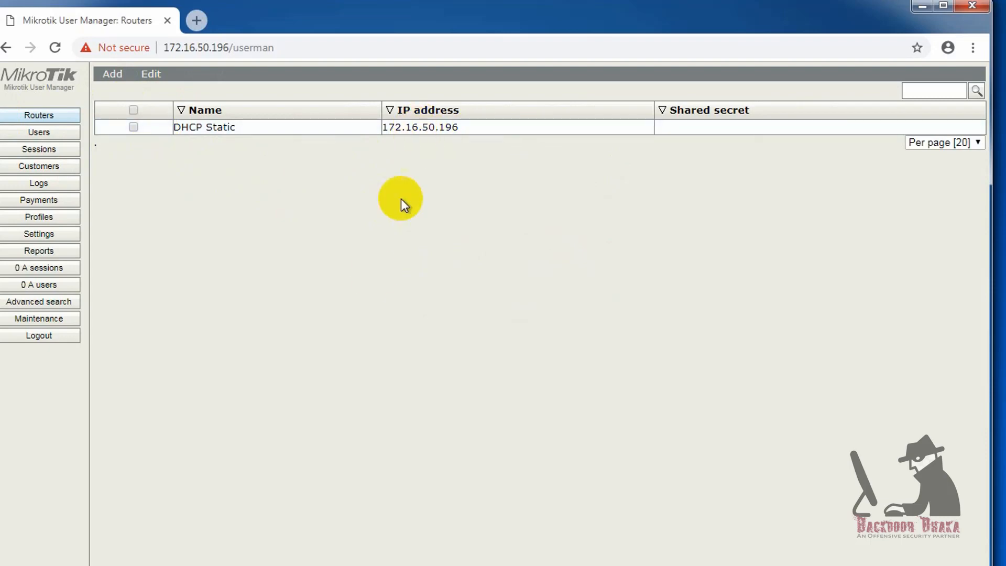
- Go to Profiles > Limitations and start a new blank limitation
click(47, 218)
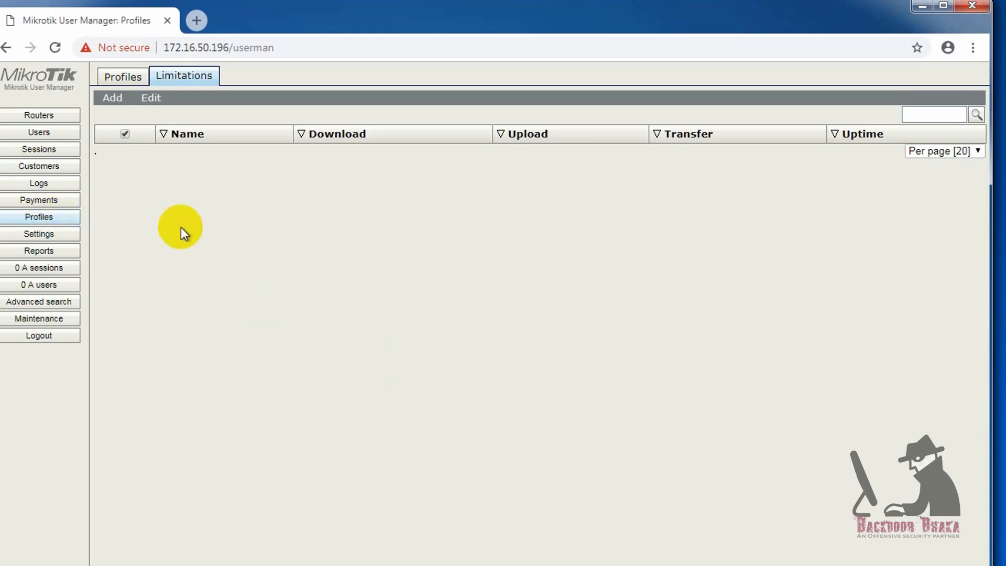
click(130, 83)
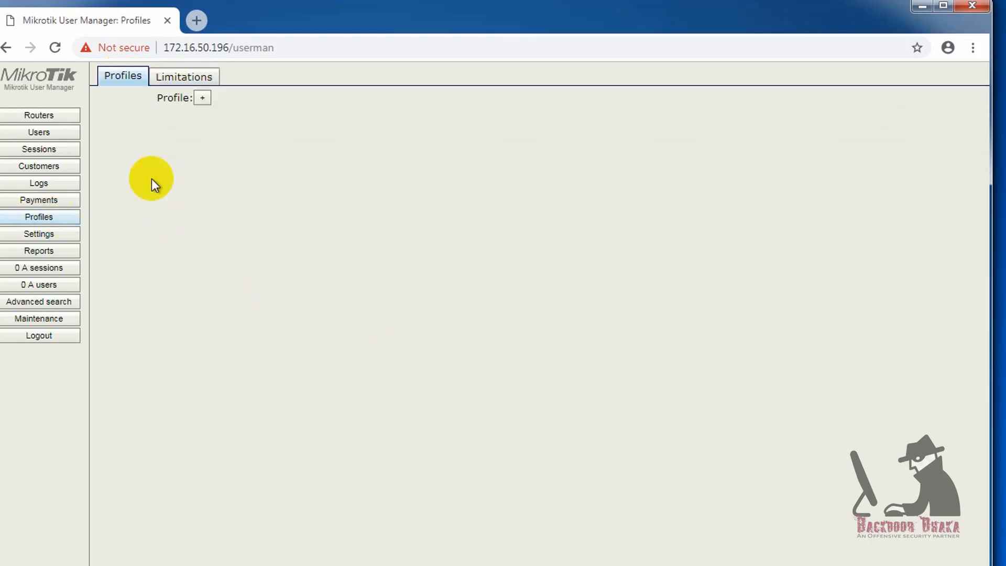
click(180, 78)
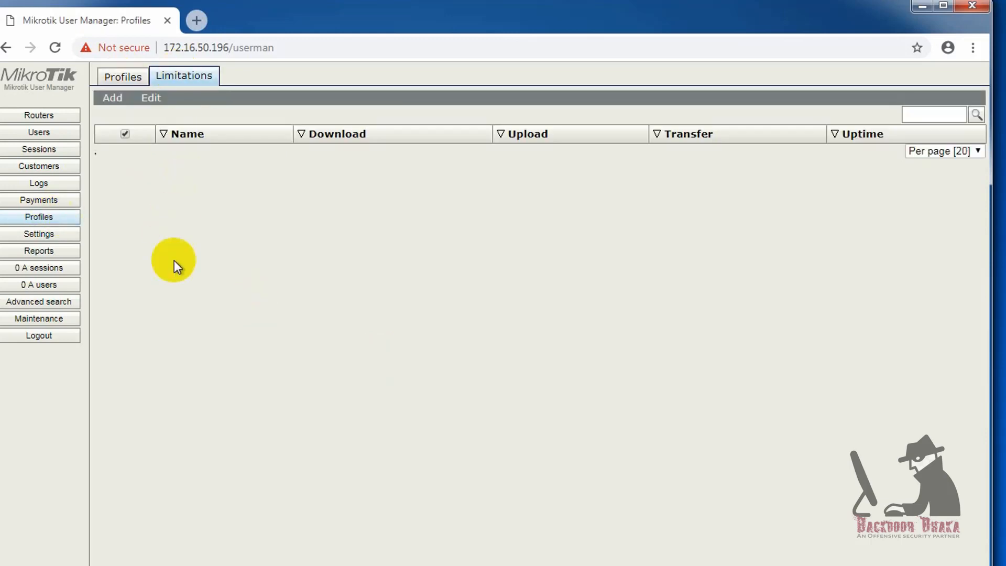
click(112, 98)
click(116, 114)
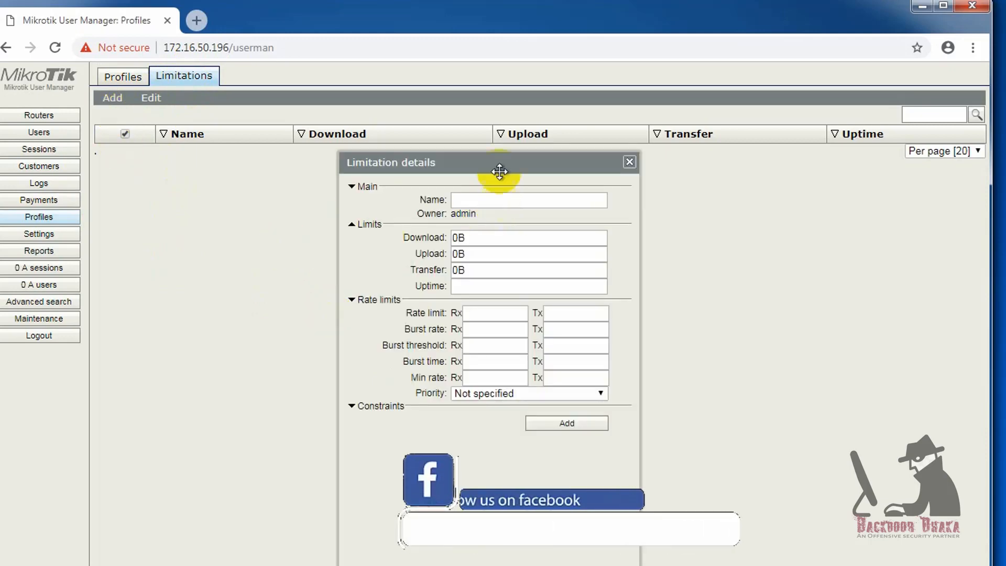
click(529, 238)
mouse_move(490, 162)
mouse_down()
mouse_move(481, 192)
mouse_move(524, 177)
mouse_move(503, 161)
mouse_up()
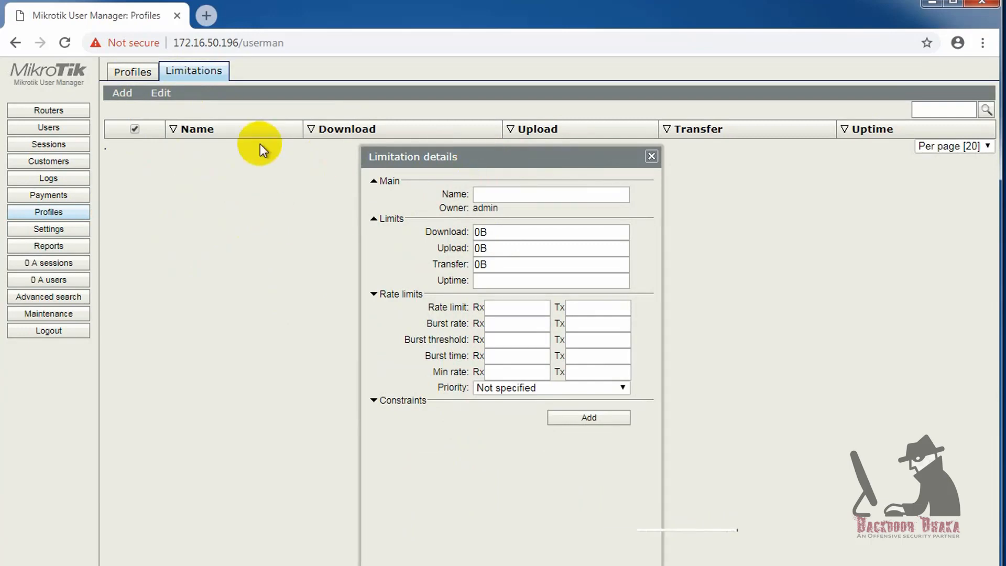
drag(479, 164, 445, 177)
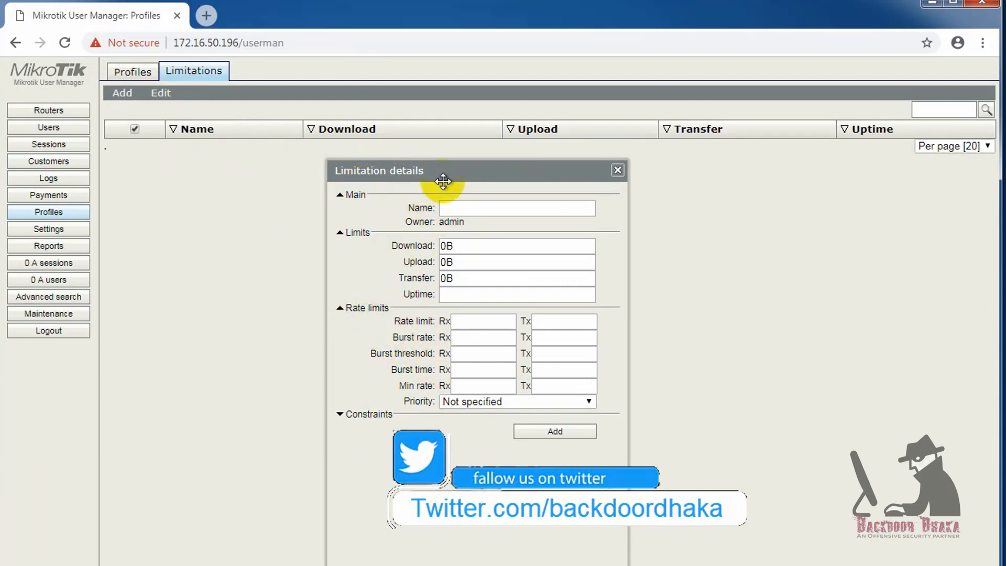
drag(453, 169, 454, 168)
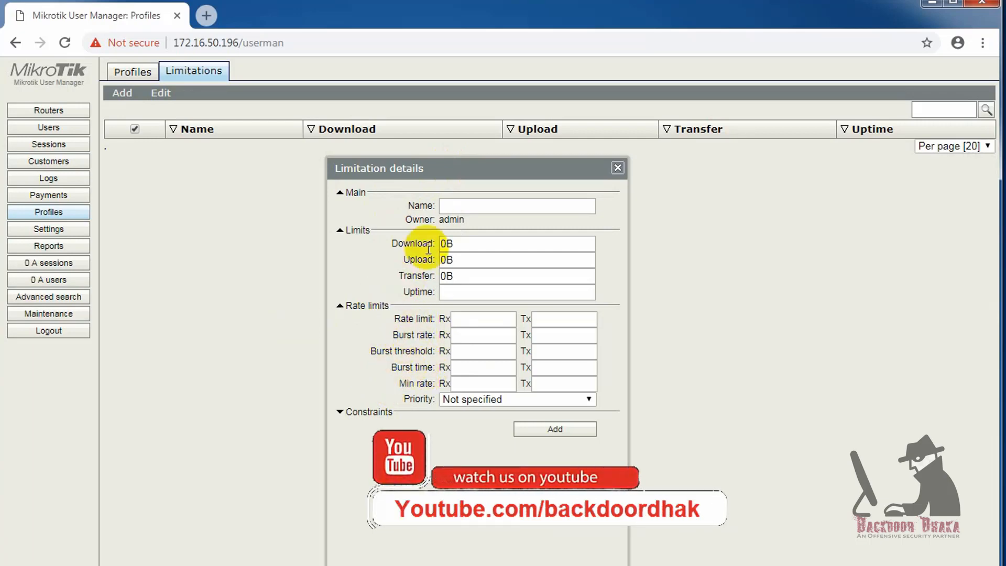
click(480, 206)
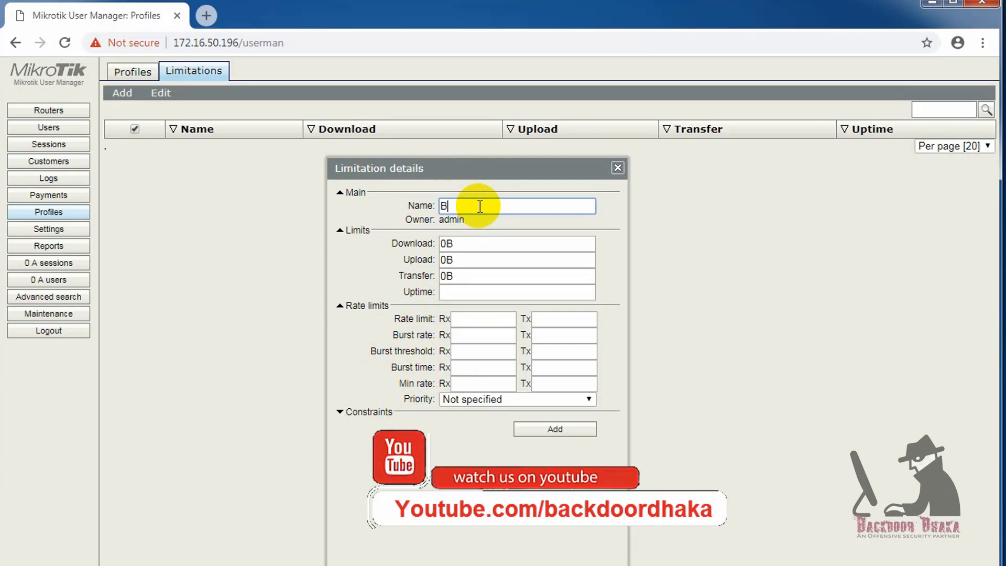
- Name the limitation Bronze with 512k rate limit, 1M burst rate and 512k burst threshold
text(Bronze)
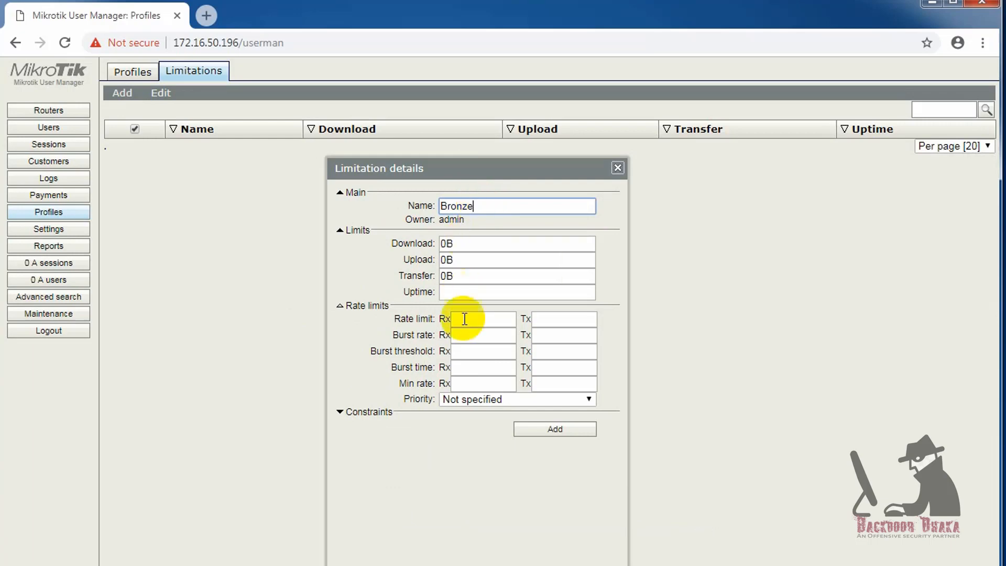
click(472, 318)
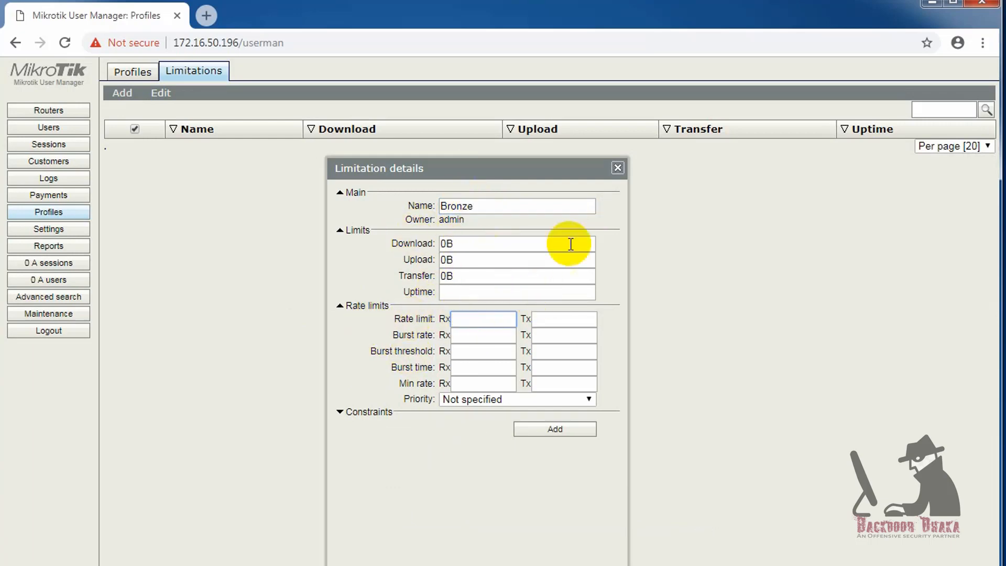
text(512k)
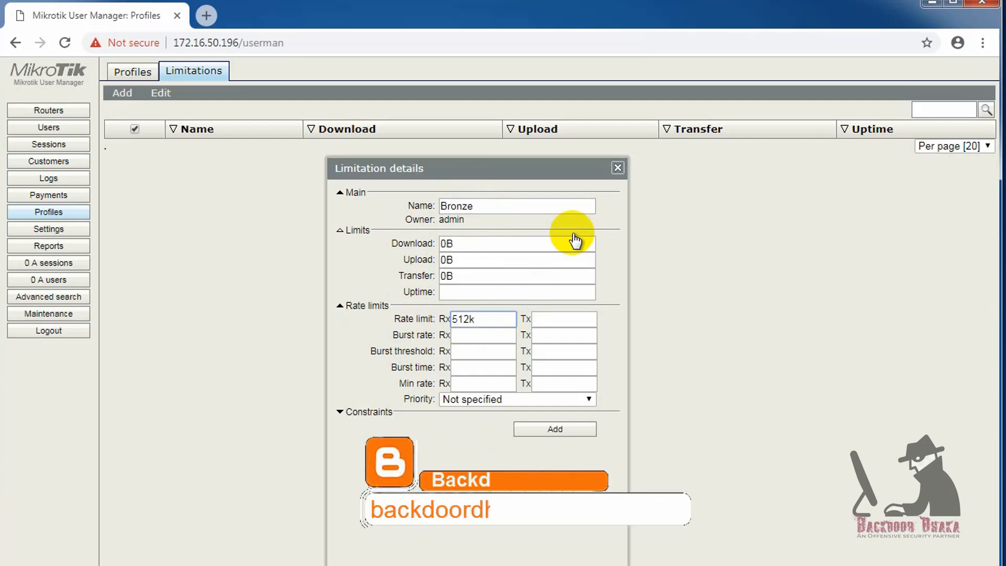
click(561, 320)
text(512k)
click(480, 335)
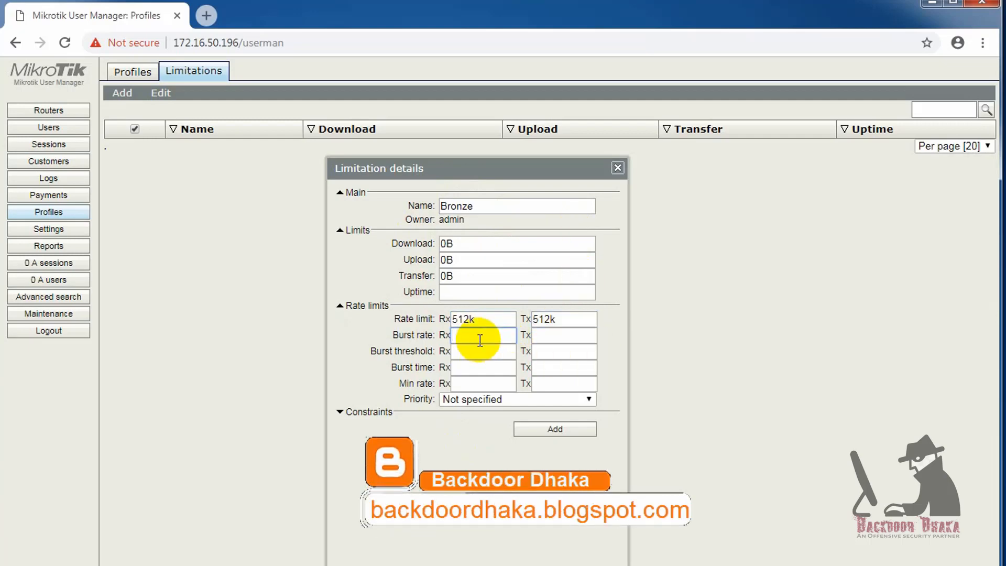
key(Tab)
text(1M)
key(Tab)
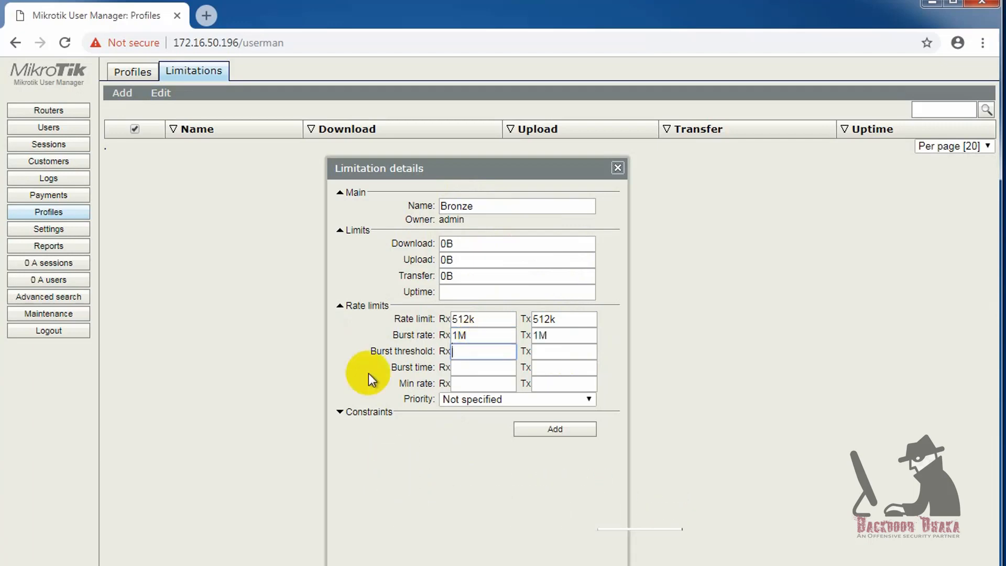
text(512k)
key(Tab)
text(512k)
- Set Bronze's burst time to 60 and minimum rate to 32k
click(483, 367)
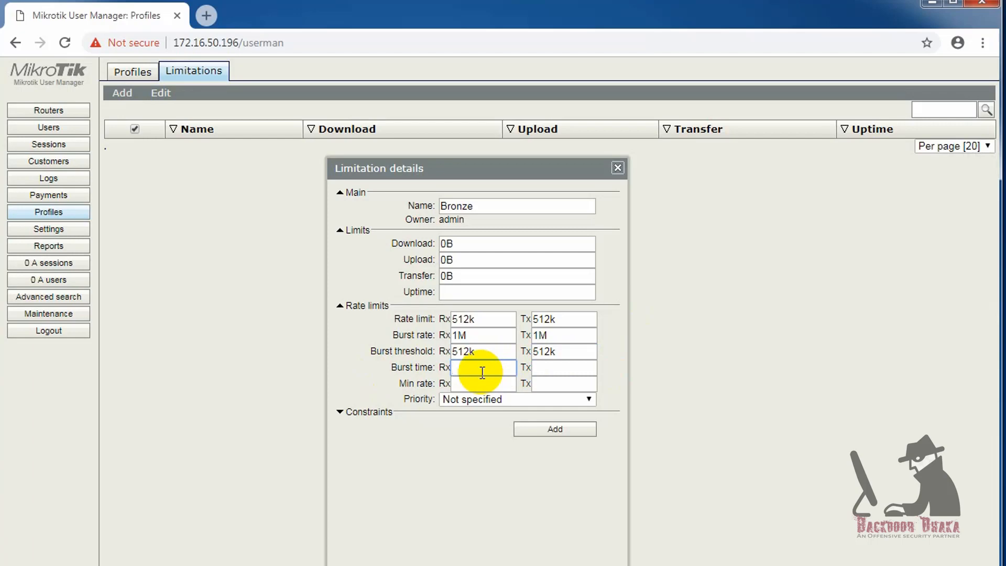
text(60)
click(576, 367)
text(60)
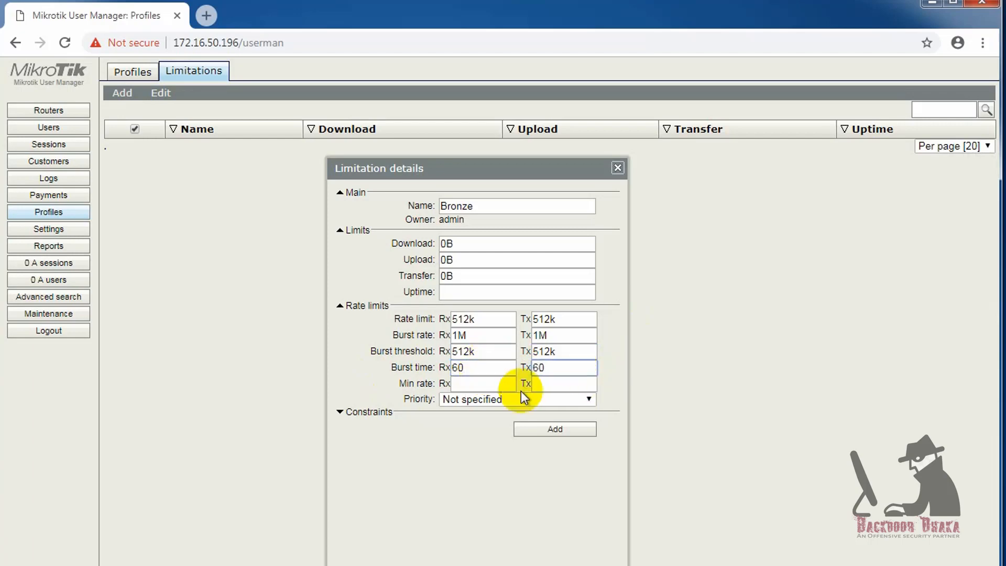
click(478, 369)
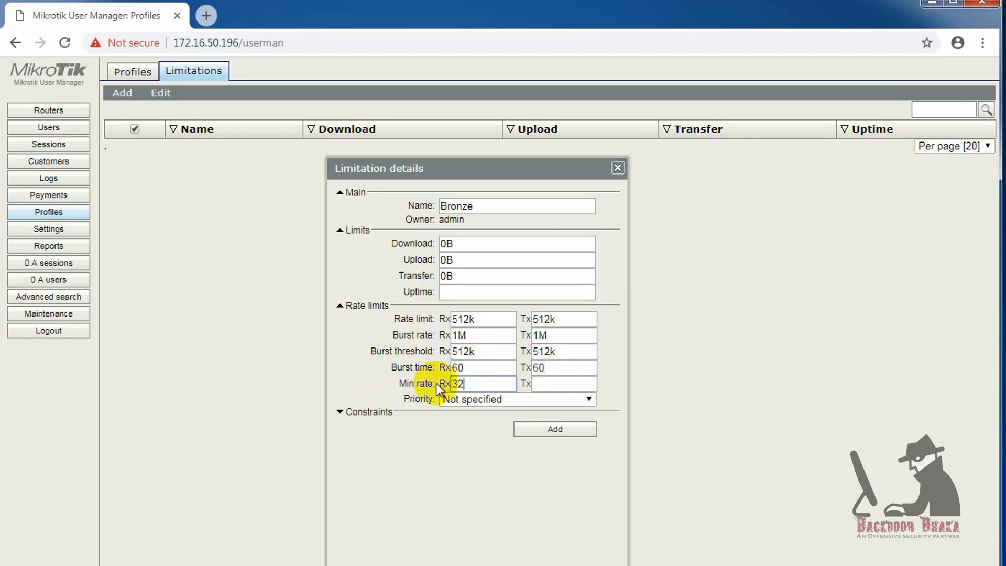
text(k)
key(Tab)
text(32k)
- Choose priority 8 and open the Address list field under Constraints
click(442, 401)
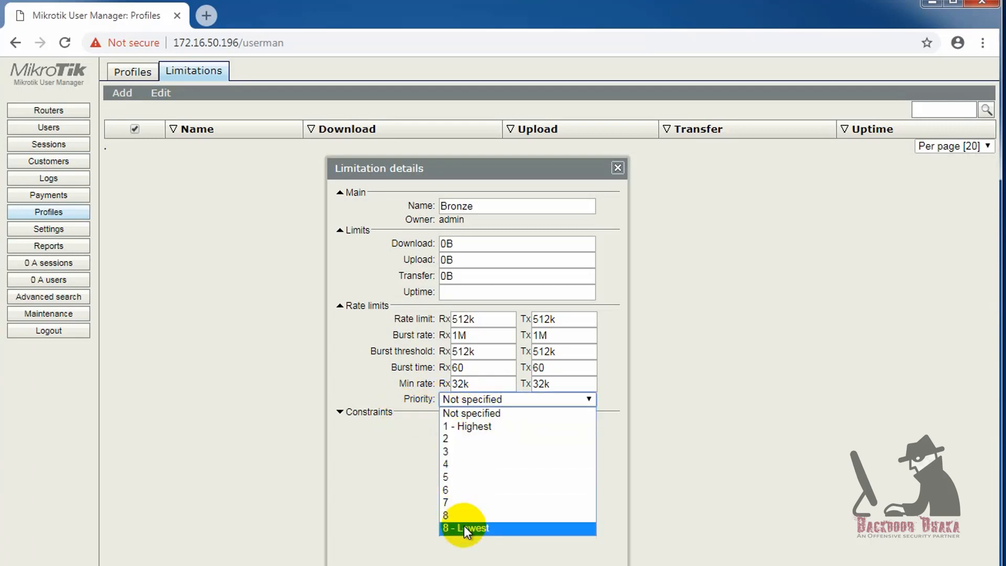
click(454, 515)
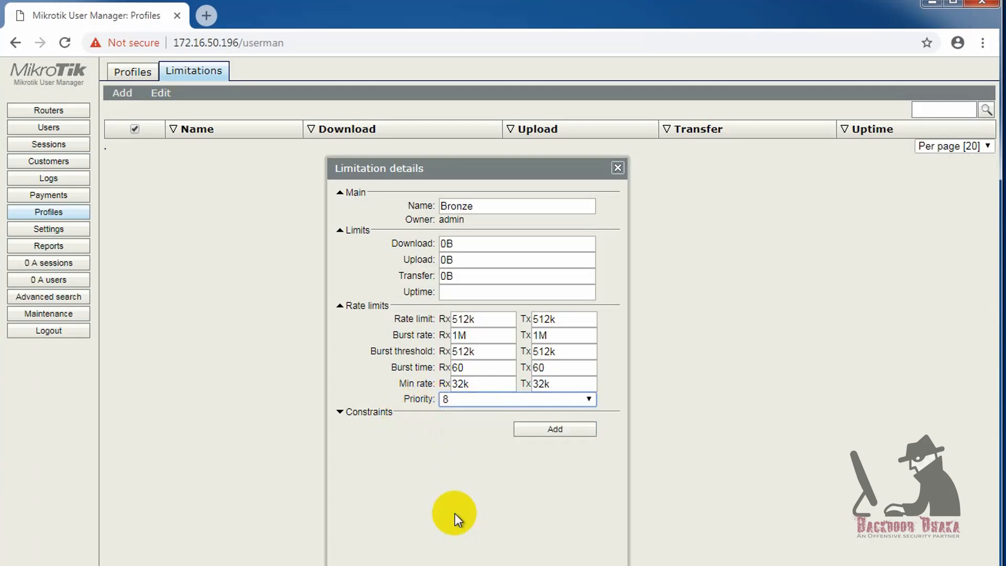
click(340, 412)
click(461, 458)
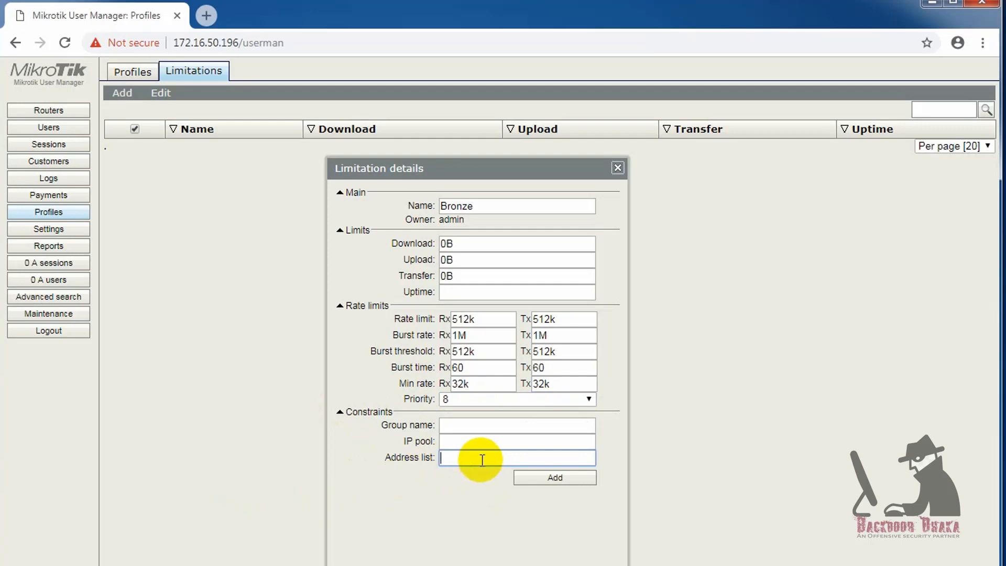
click(468, 445)
click(456, 456)
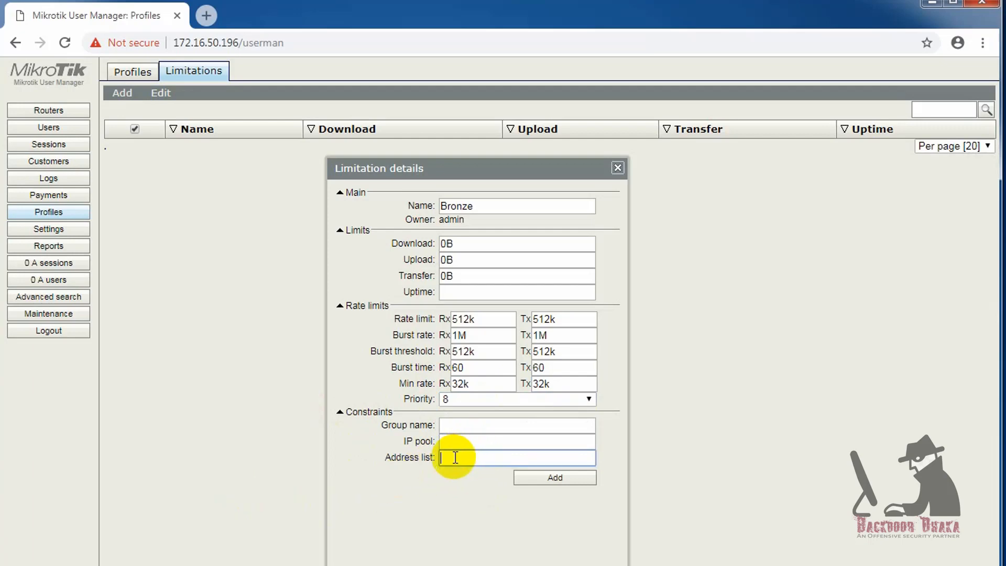
click(451, 442)
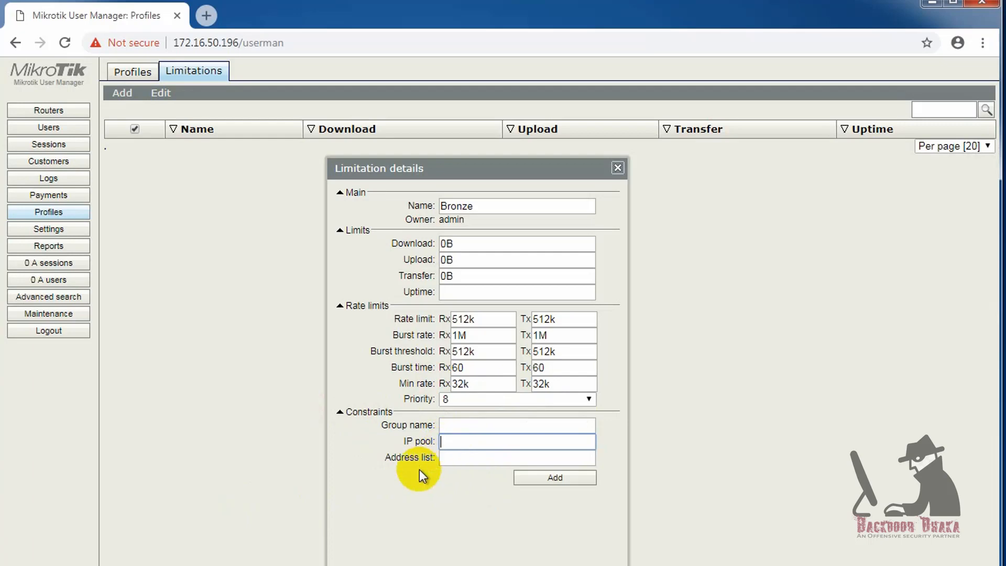
click(465, 444)
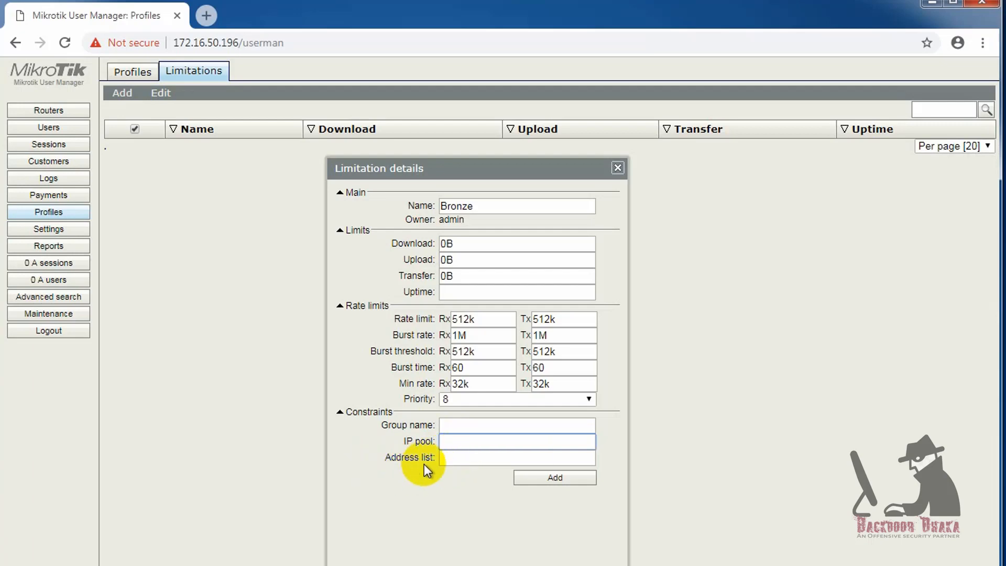
click(459, 459)
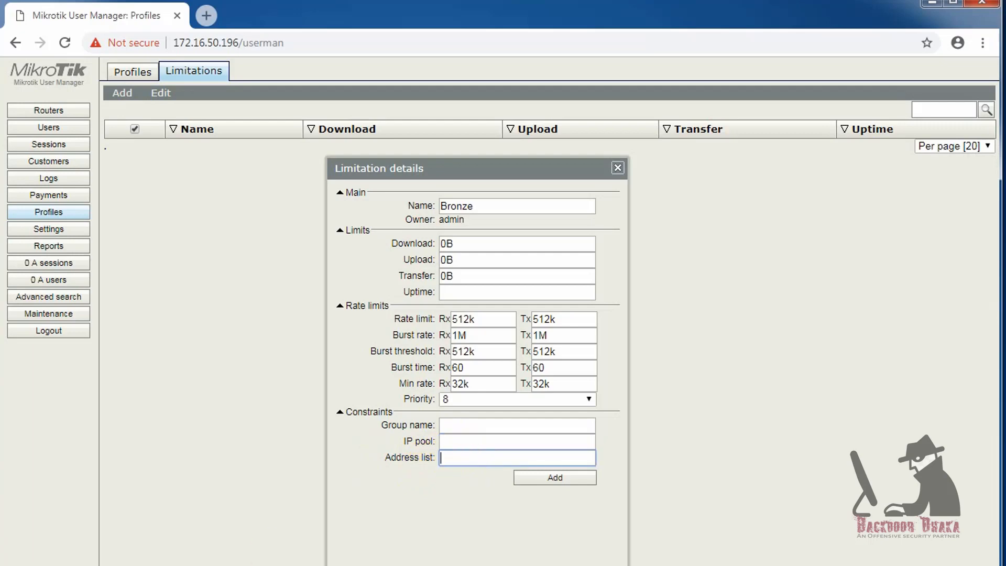
click(336, 565)
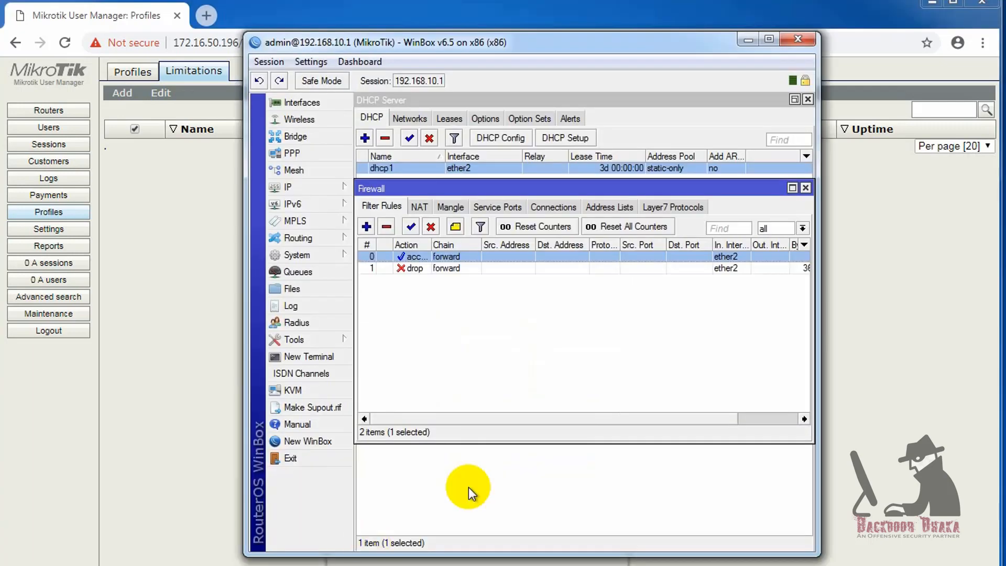
double_click(414, 257)
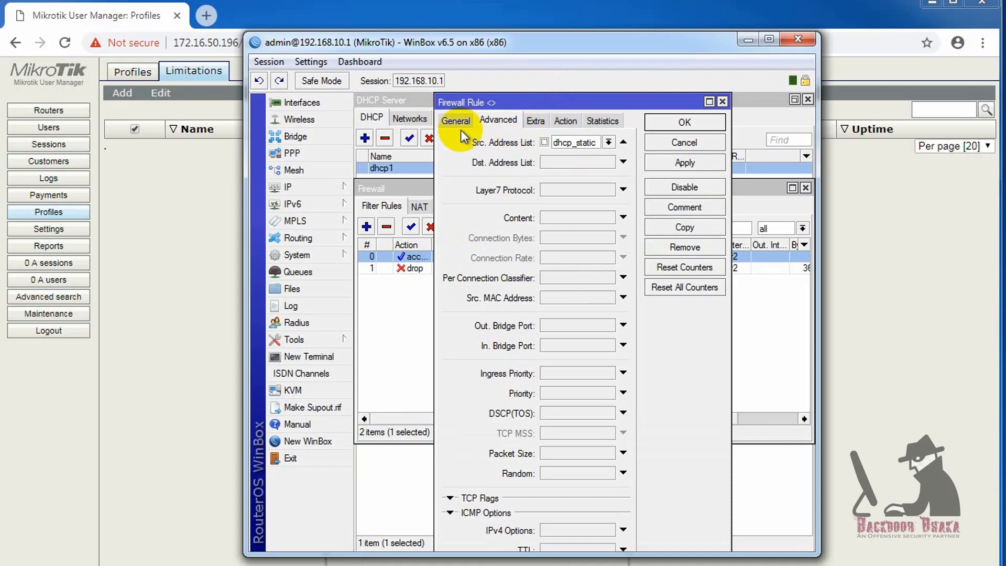
double_click(574, 143)
key(ctrl+c)
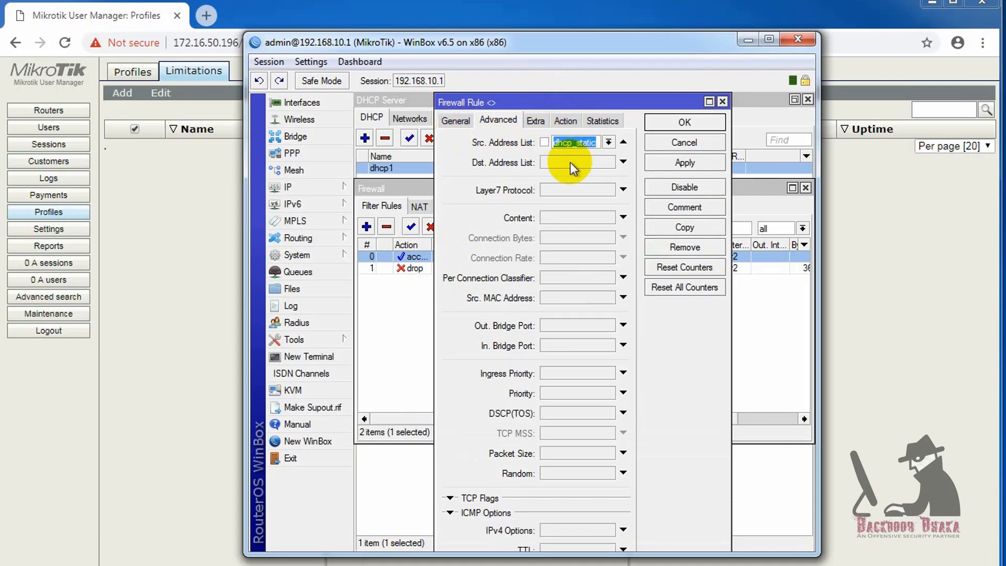
click(437, 564)
click(465, 457)
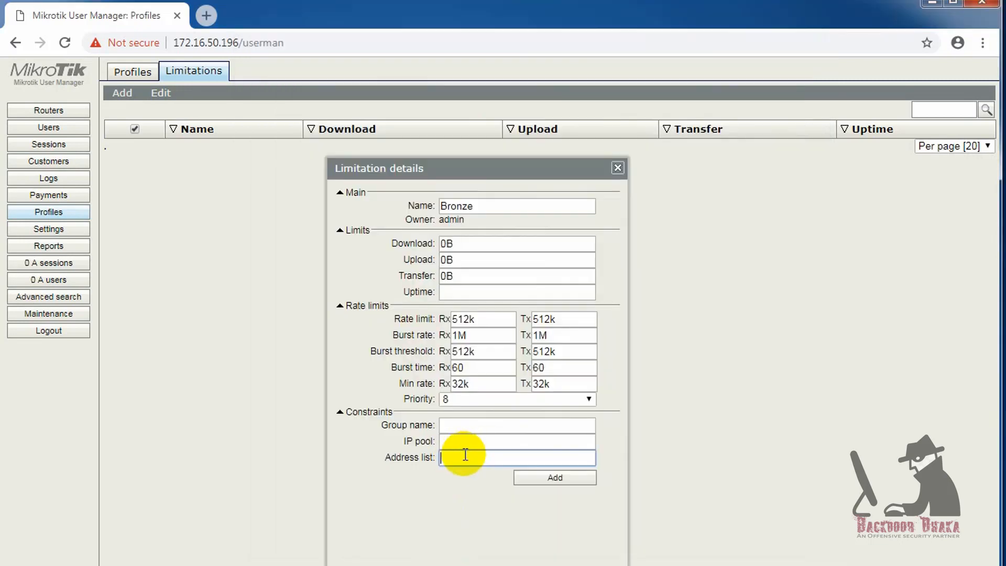
- Save Bronze with address list dhcp_static and name a new limitation Guest
key(ctrl+v)
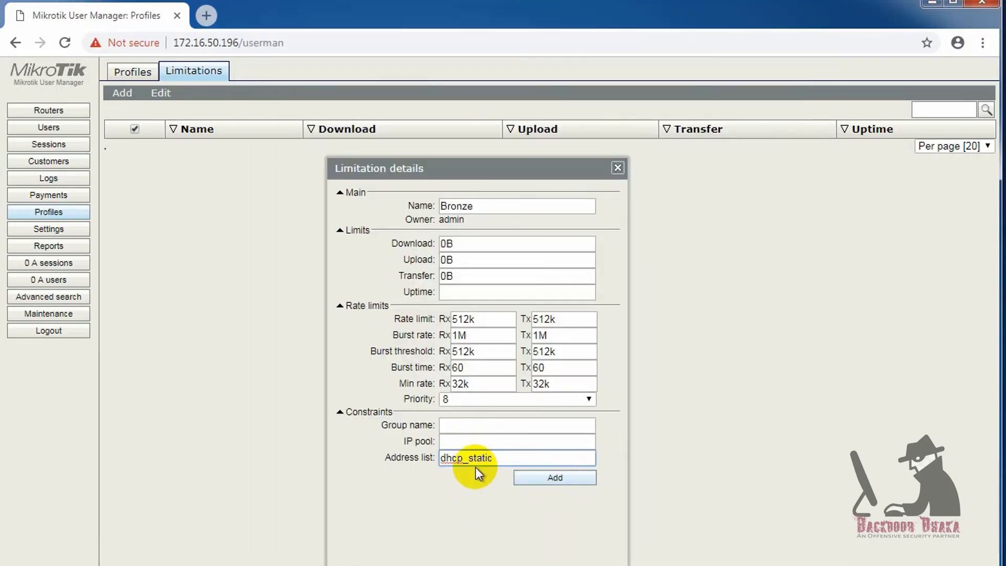
click(545, 480)
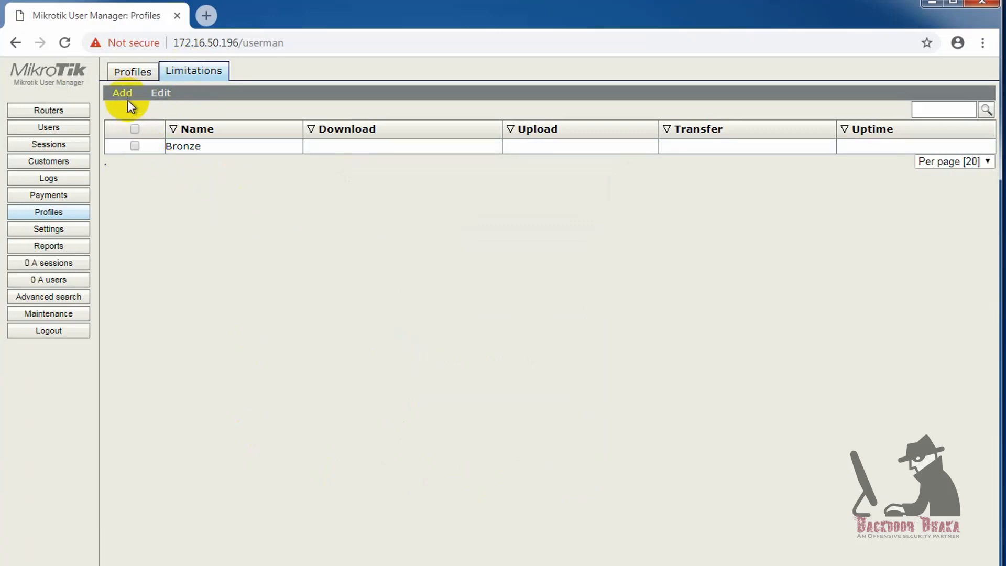
click(131, 115)
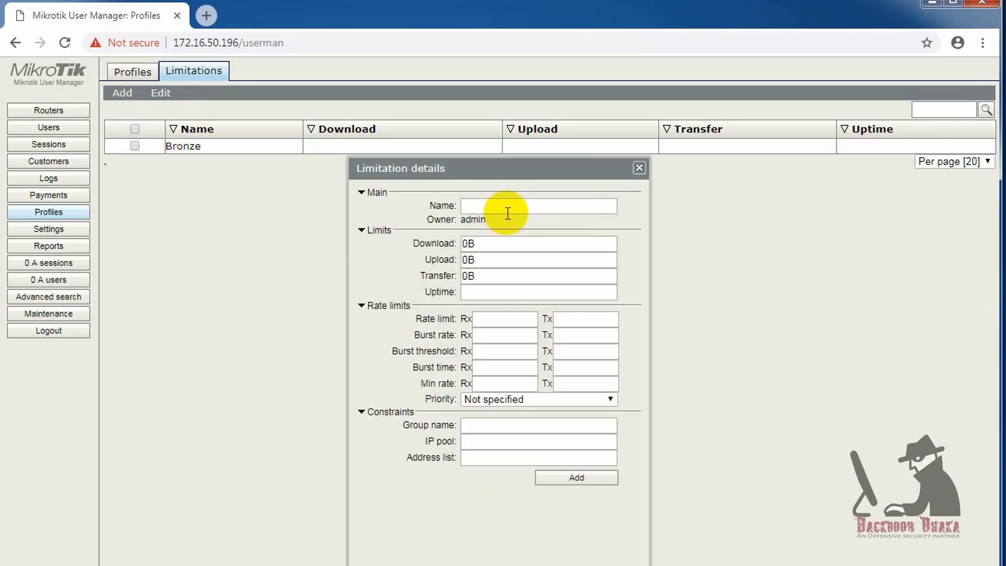
click(507, 213)
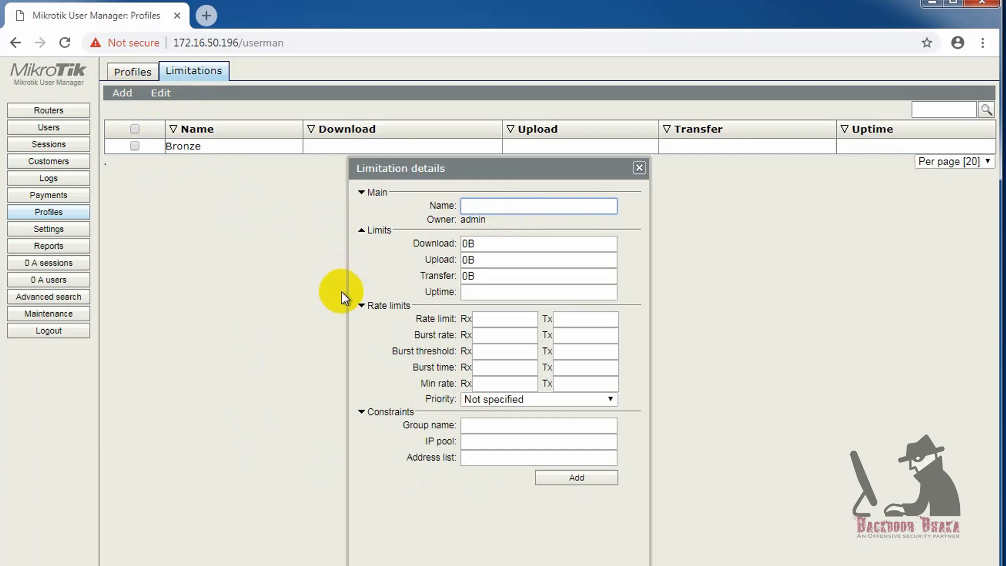
text(Guest)
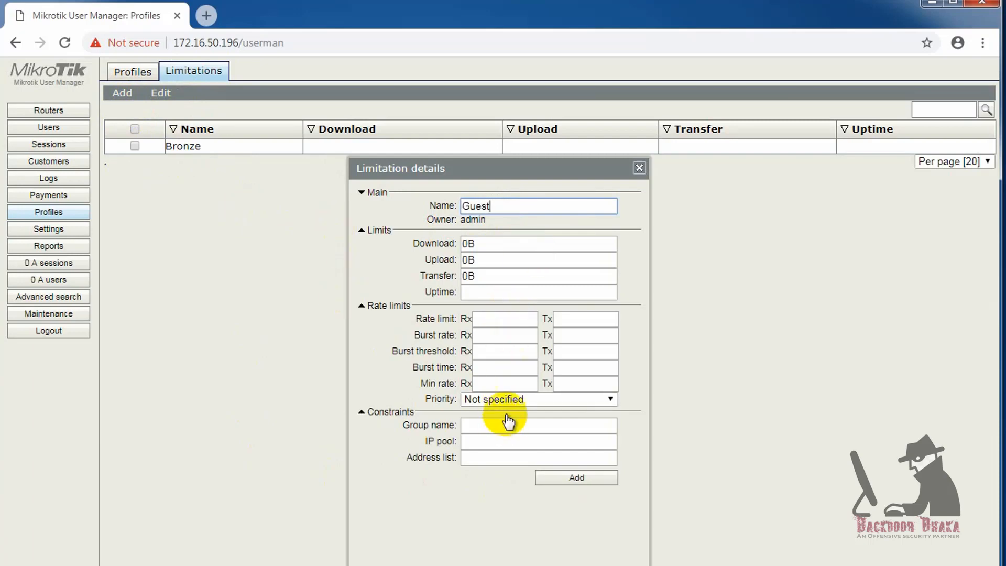
- Give Guest 1M rate limit, 2M burst, 1M threshold, 60 burst time and 64k minimum rate
click(513, 320)
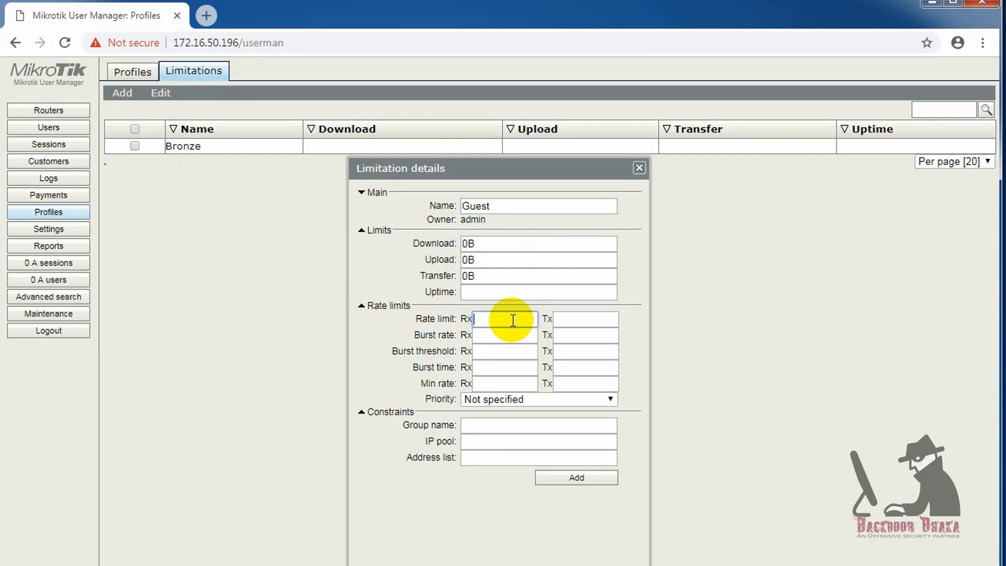
text(1M)
click(498, 336)
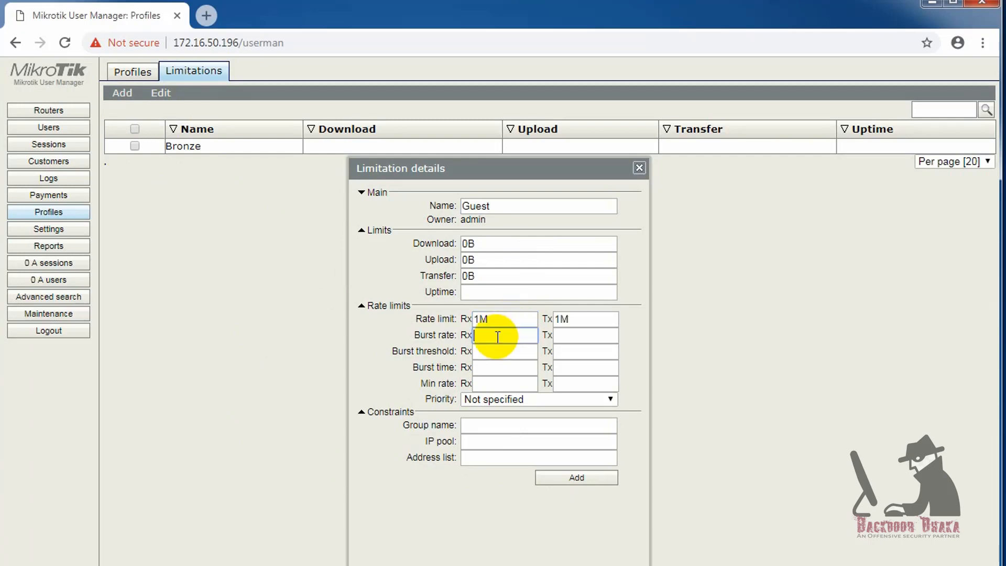
text(2M)
click(505, 358)
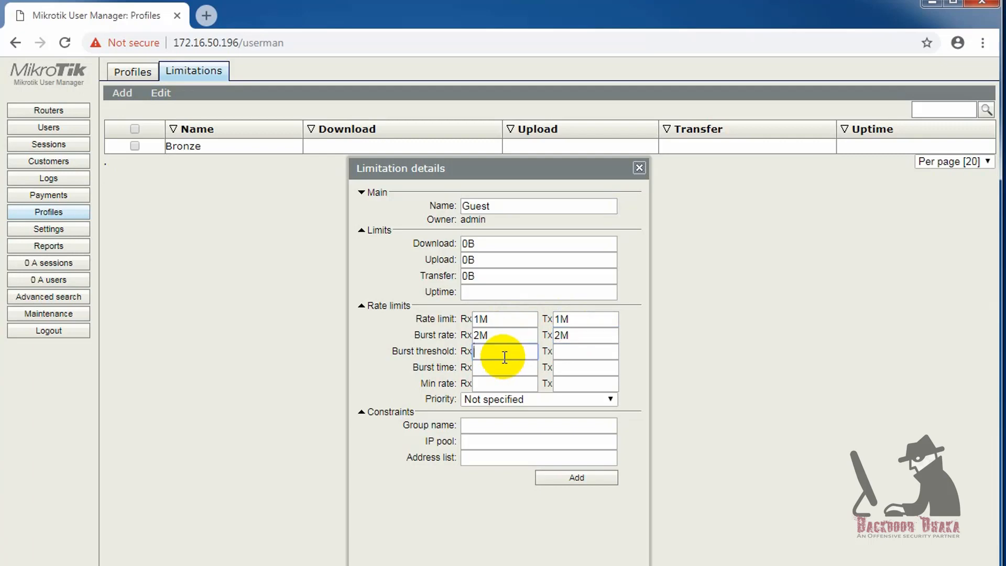
text(1M)
click(524, 370)
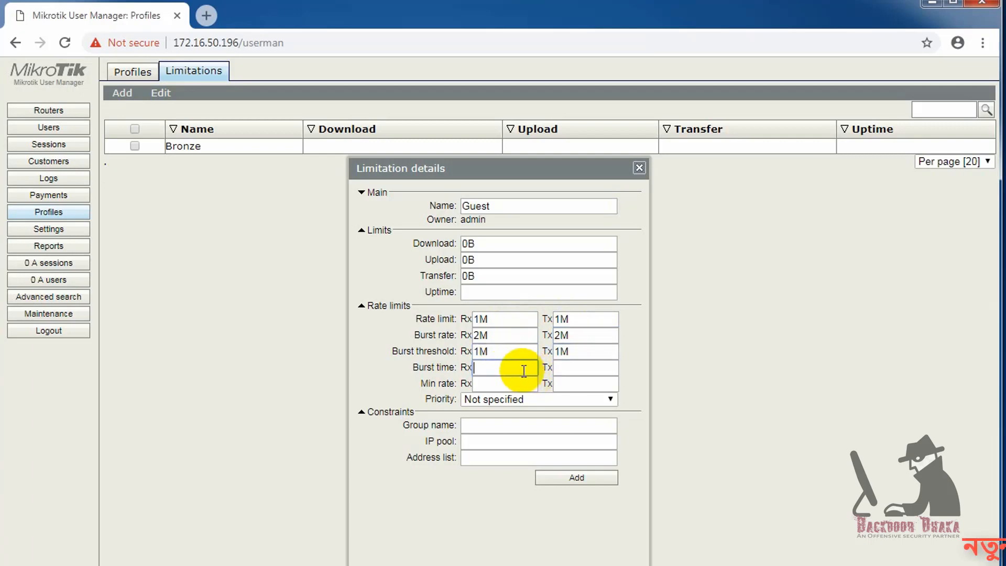
text(60)
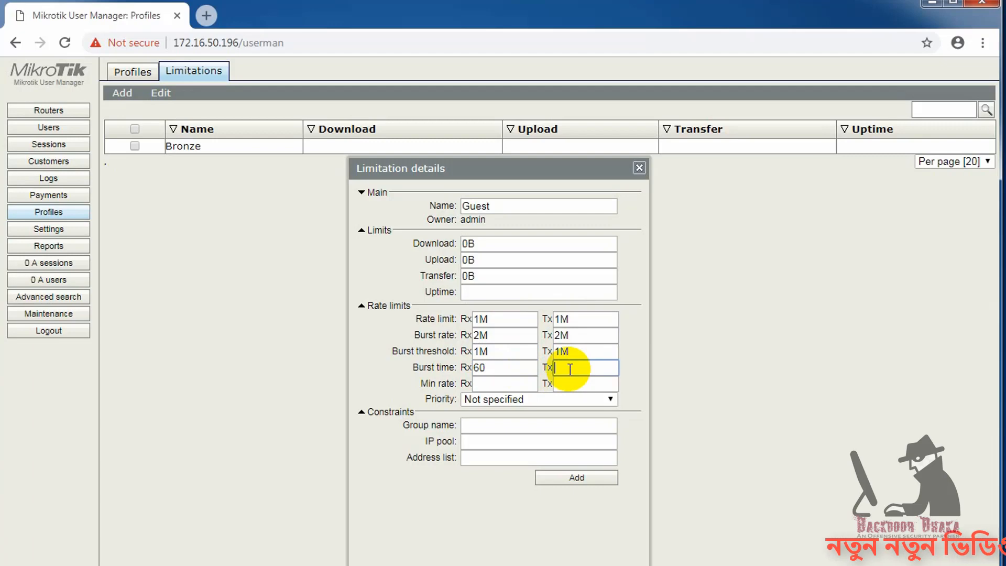
click(505, 385)
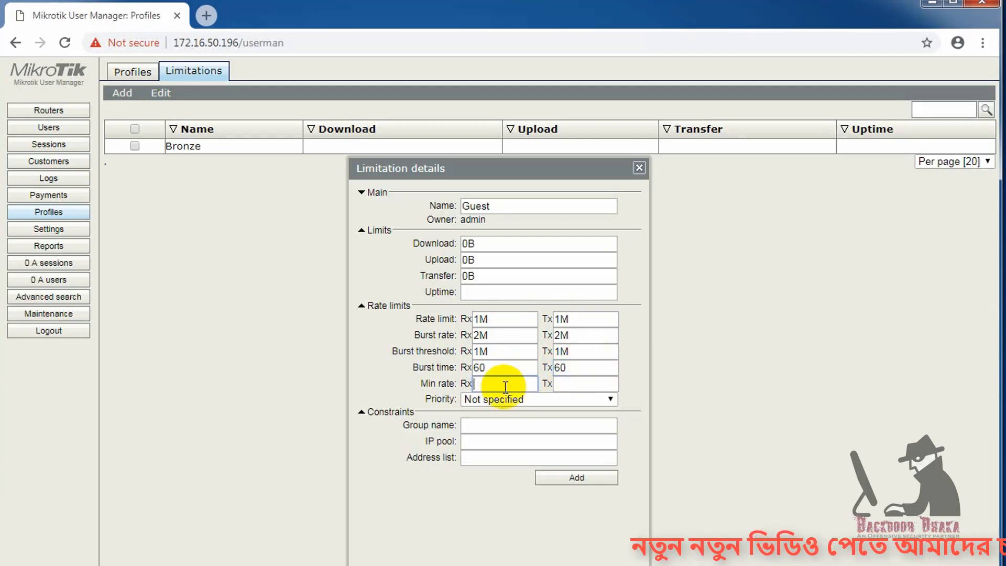
text(64k)
key(Tab)
text(64k)
- Set Guest's priority to 8 with address list dhcp_static and save it
click(539, 400)
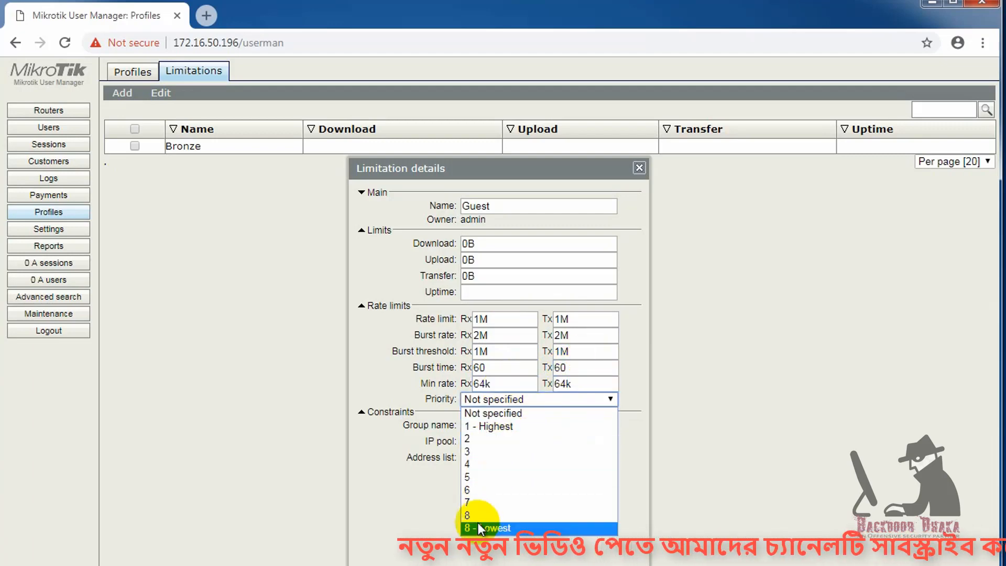
click(474, 524)
click(486, 457)
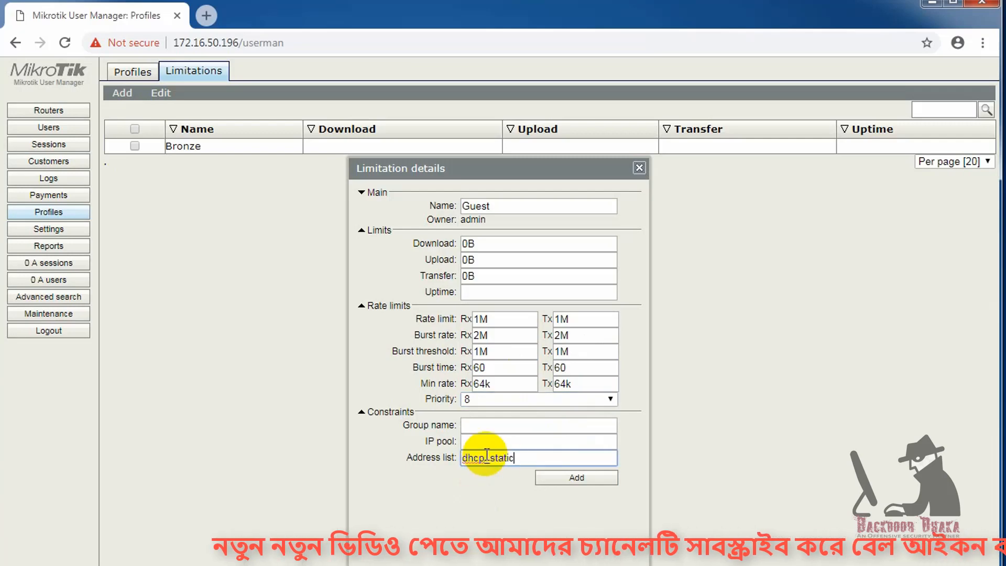
click(574, 477)
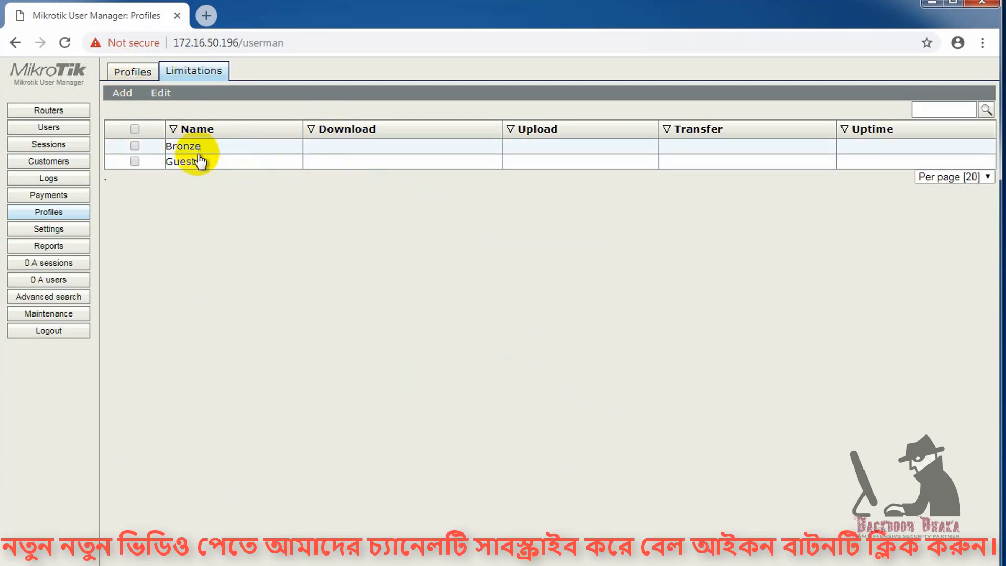
- Create a profile named Executive and open it for editing
click(134, 72)
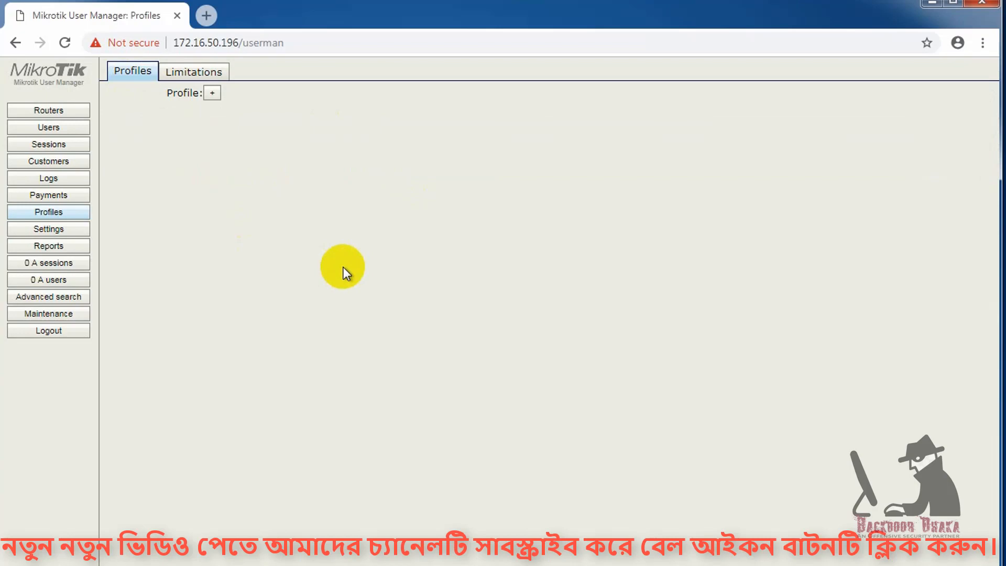
click(212, 95)
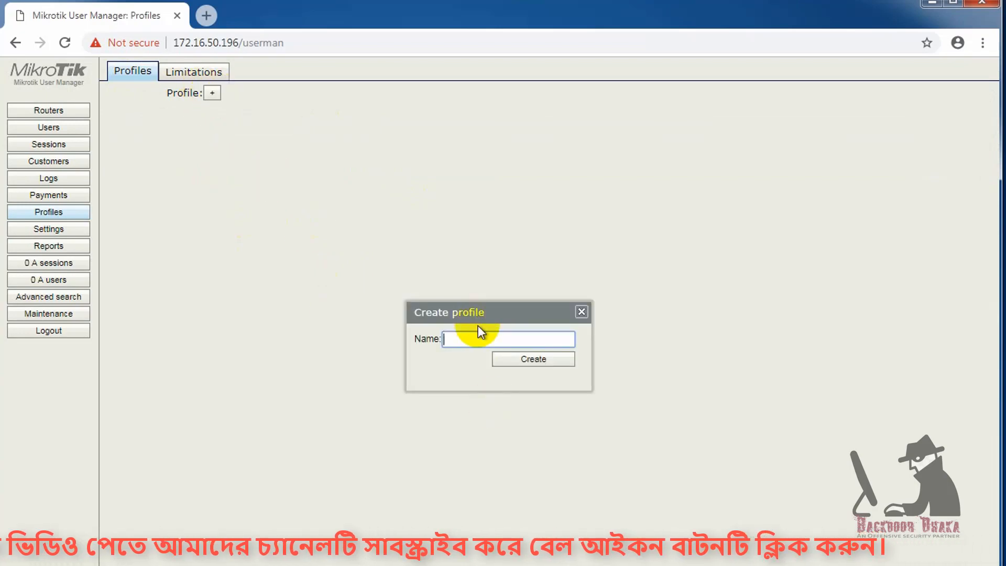
text(Execut)
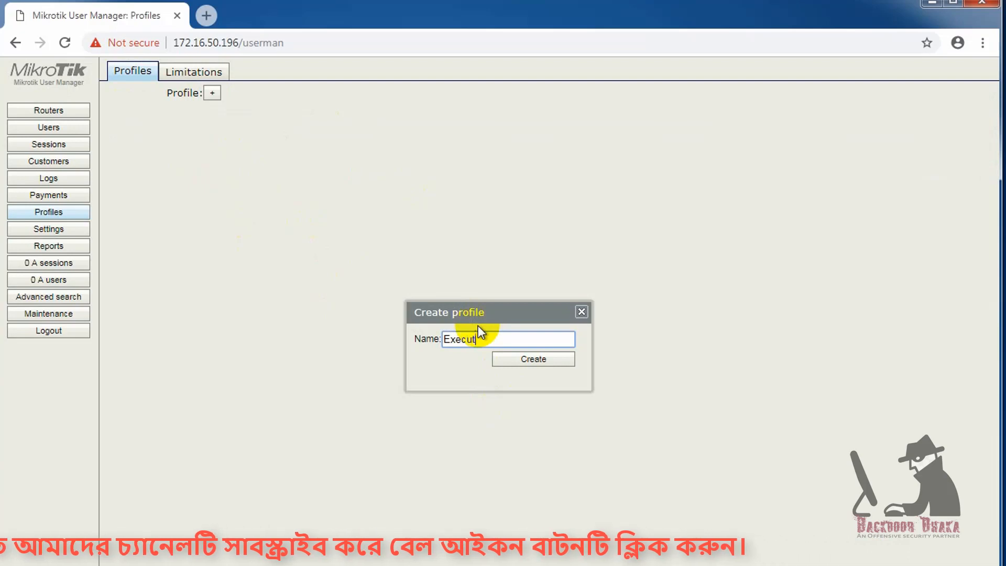
text(ive)
key(Return)
click(302, 88)
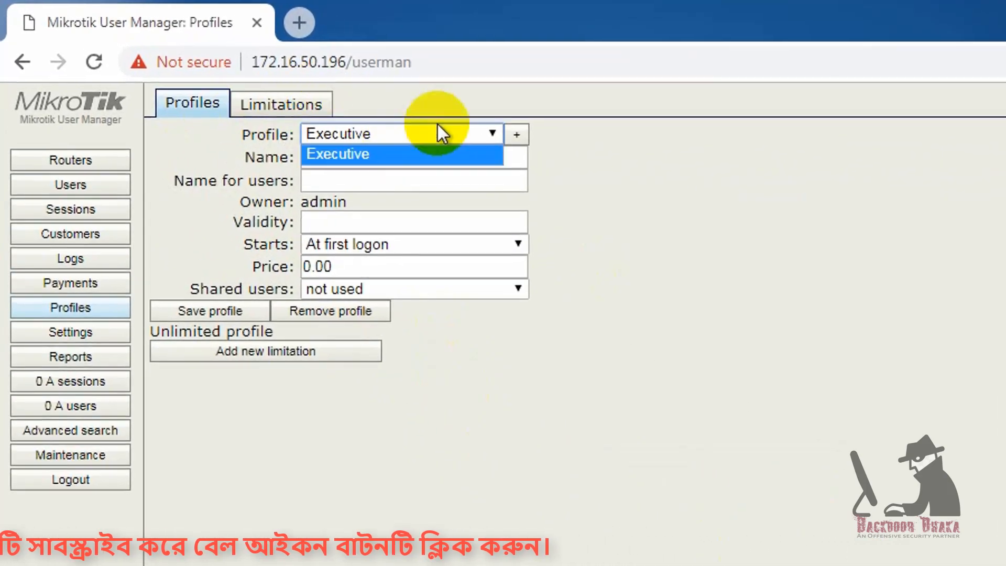
click(362, 154)
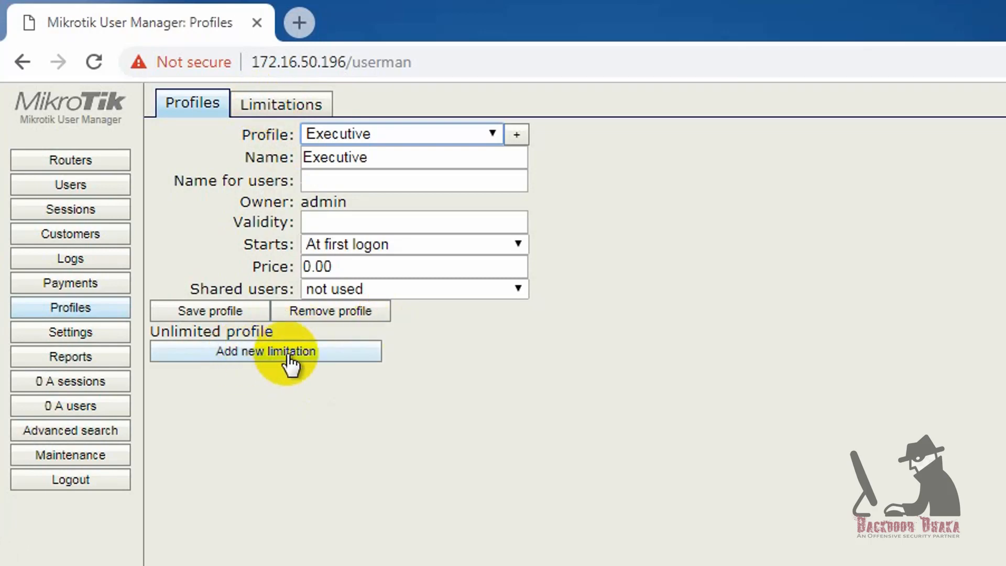
- Attach the Bronze limitation to the Executive profile for every day
click(274, 99)
click(198, 122)
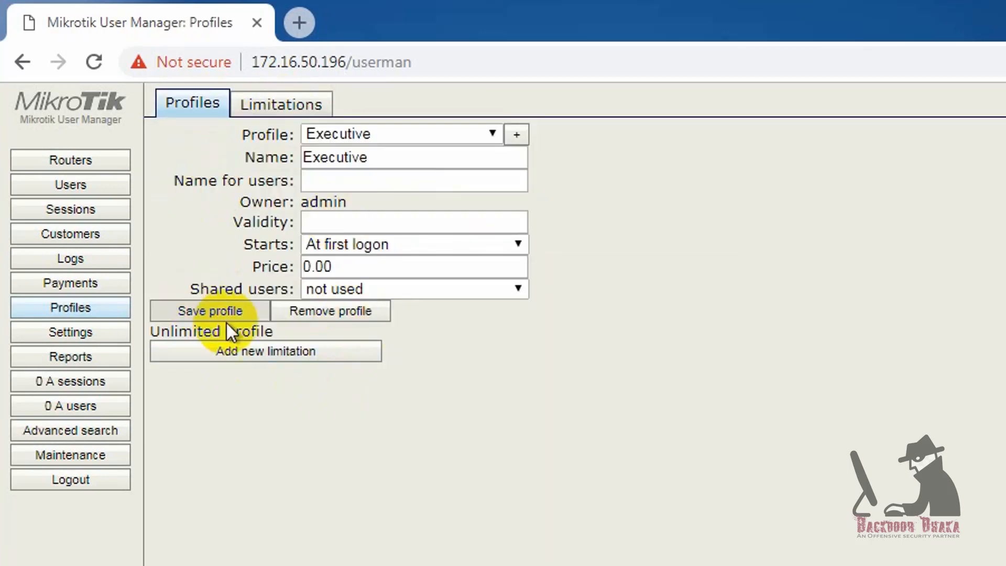
click(273, 360)
click(670, 462)
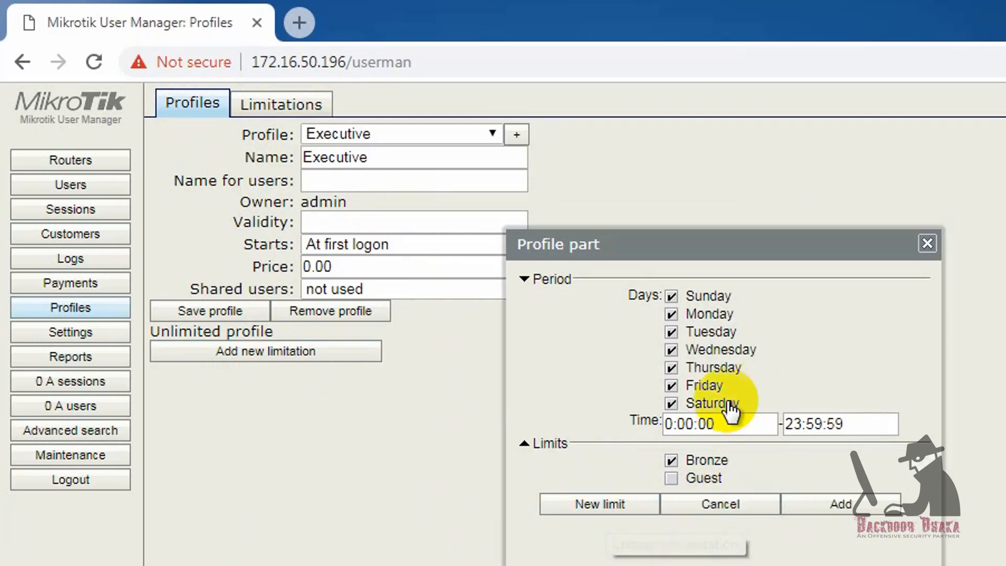
click(828, 504)
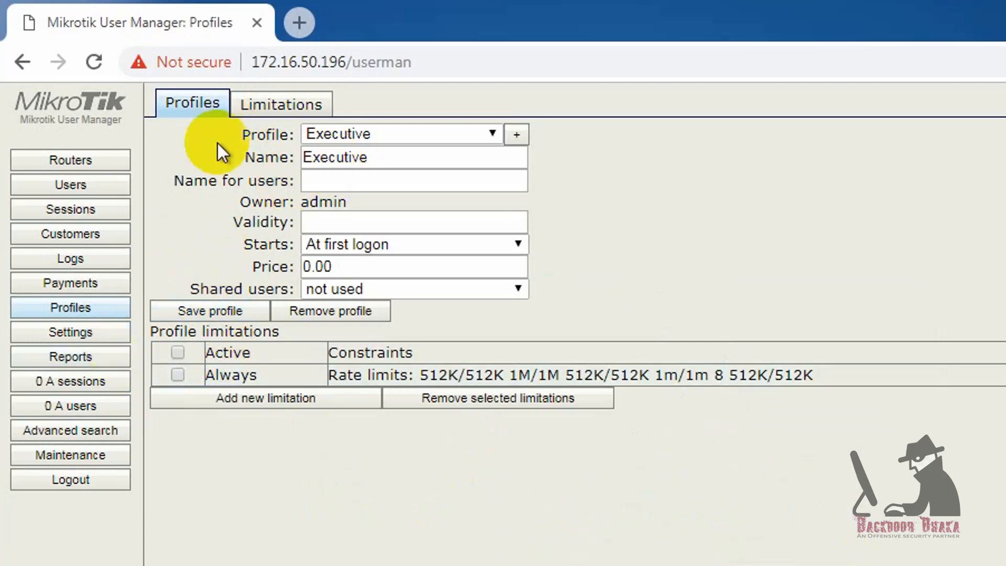
- Review the Limitations list, return to the Executive profile, then go to Users
click(281, 105)
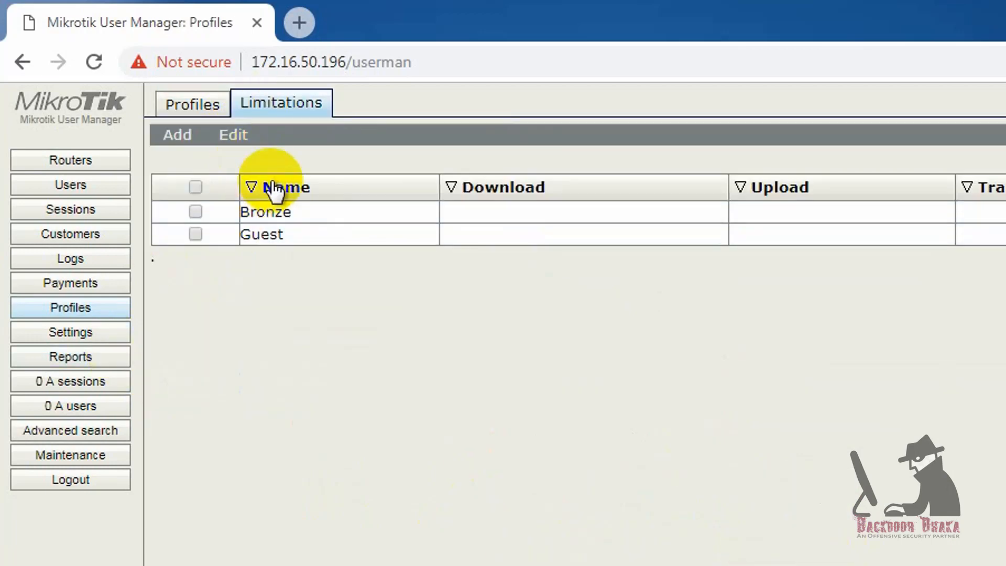
click(210, 108)
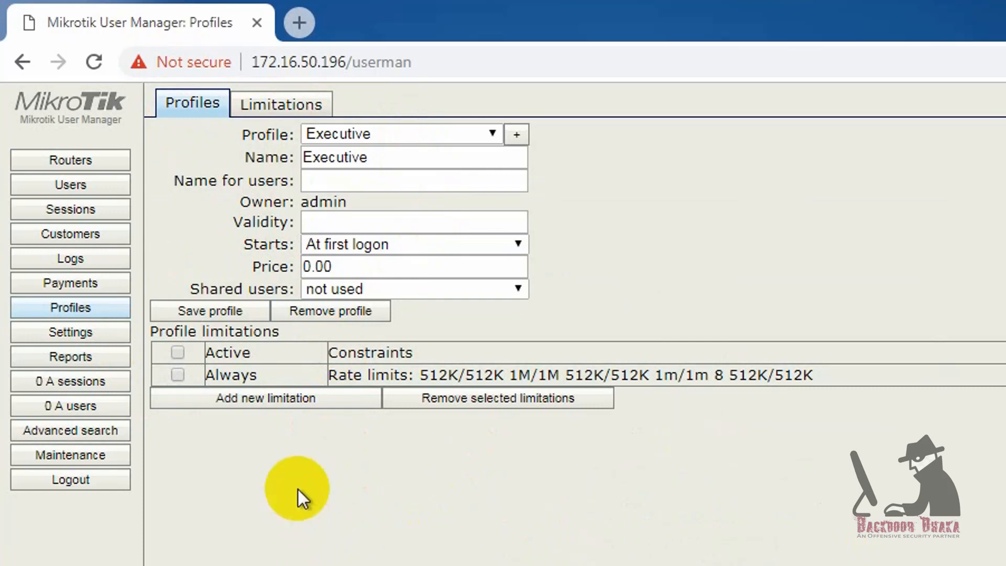
click(102, 242)
click(77, 187)
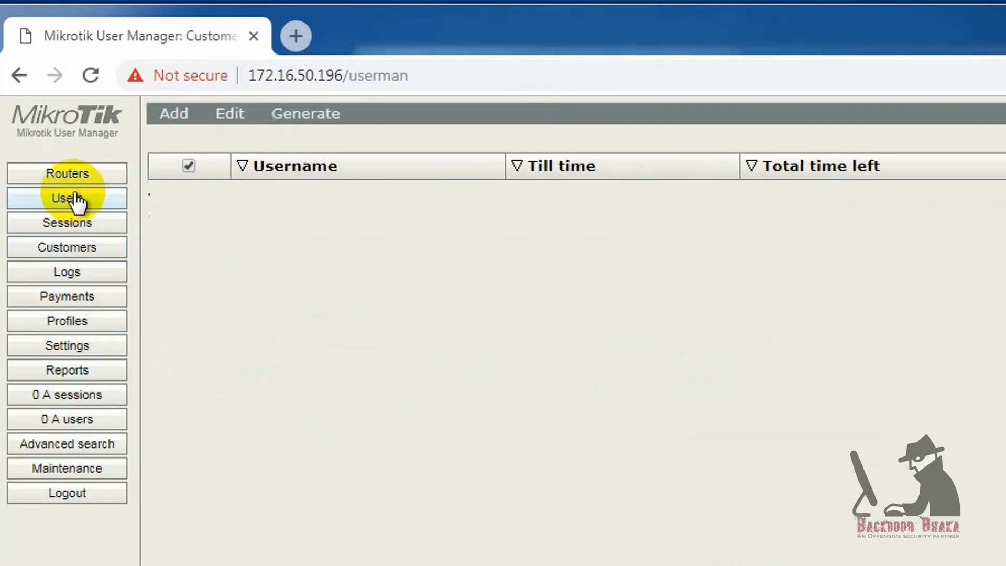
- Start a new user named with the client PC's MAC address from its connection details
click(181, 100)
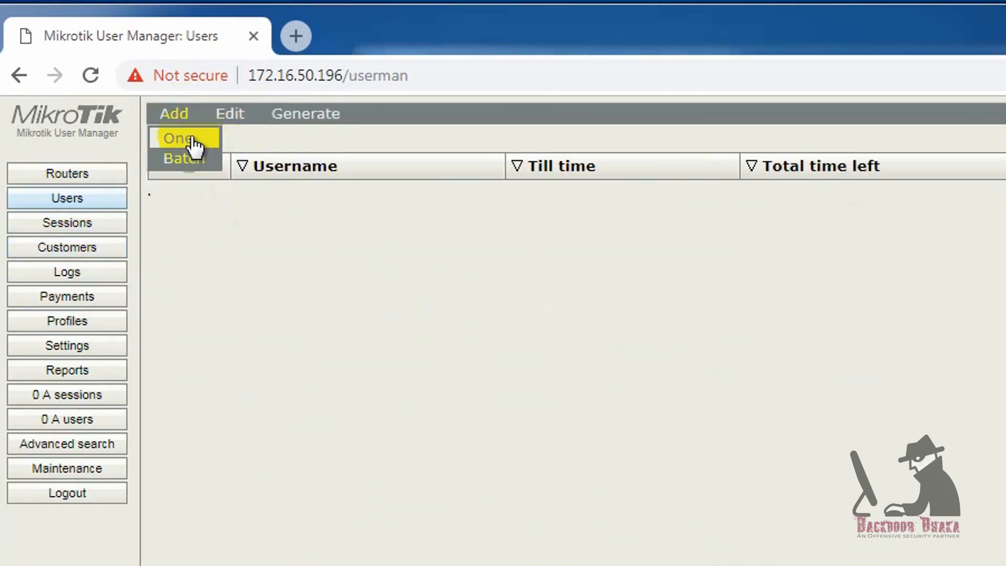
click(192, 142)
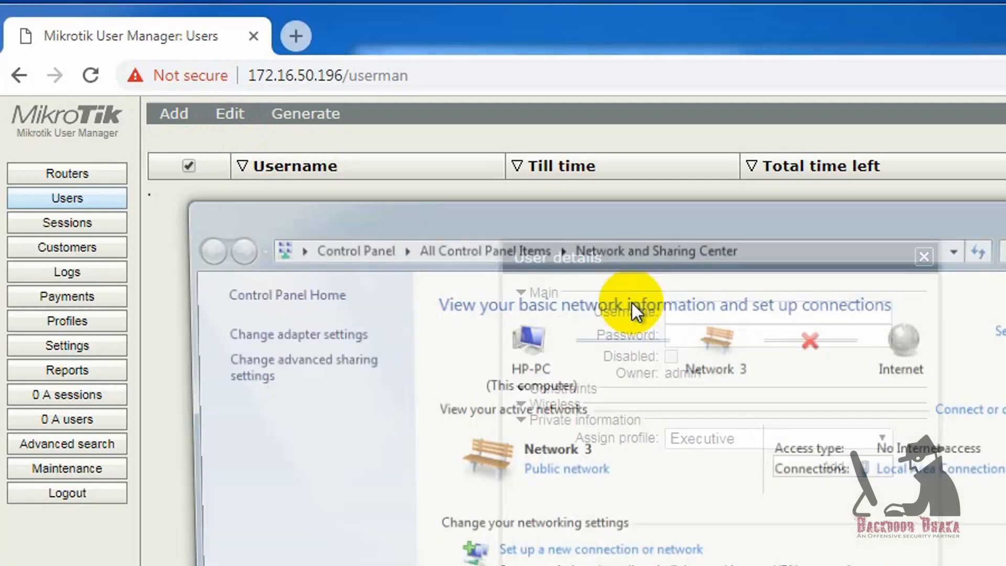
click(939, 470)
click(583, 447)
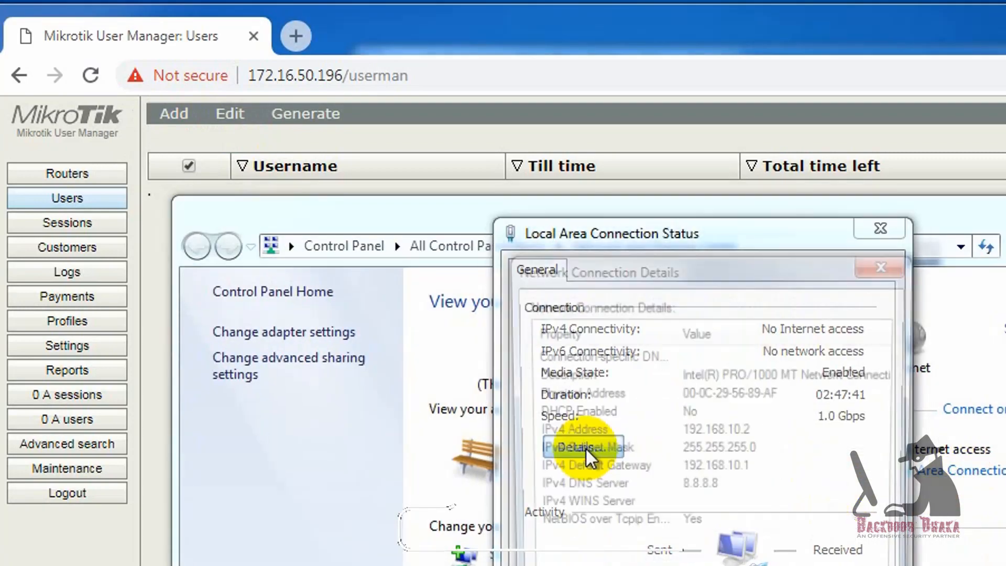
click(740, 390)
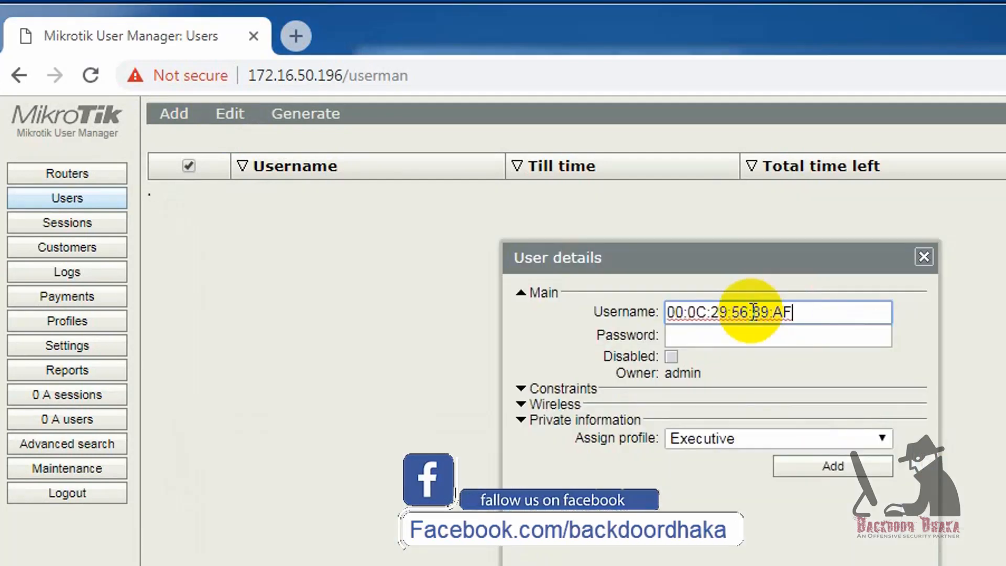
drag(820, 315, 616, 318)
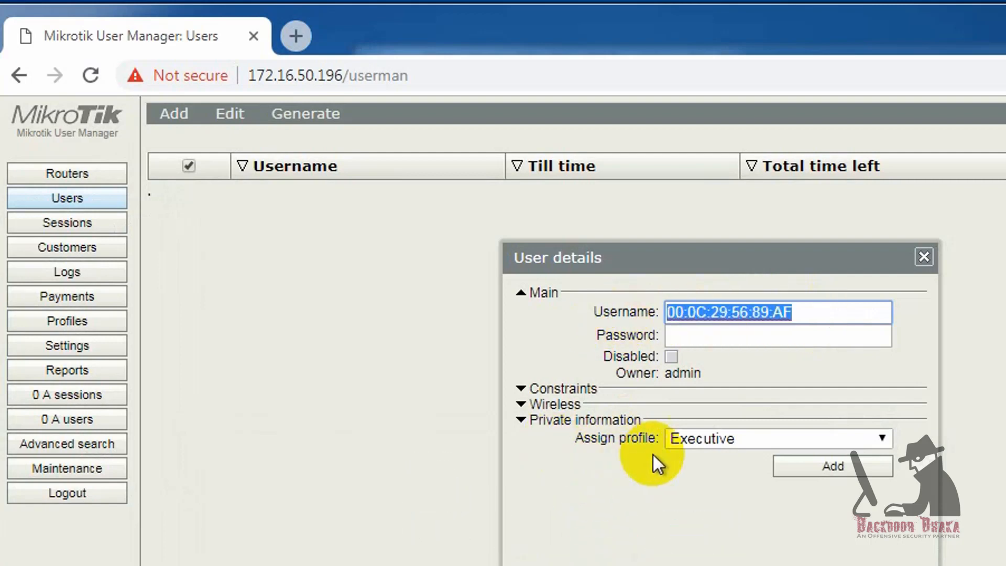
- Keep profile Executive, set constraint IP address 192.168.10.50, and save the user
click(755, 436)
click(756, 435)
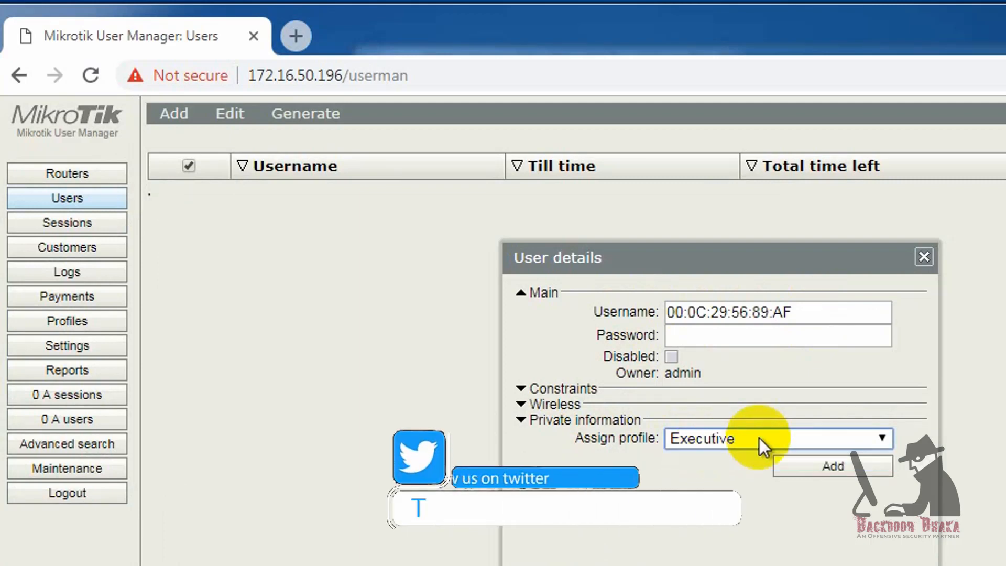
click(522, 389)
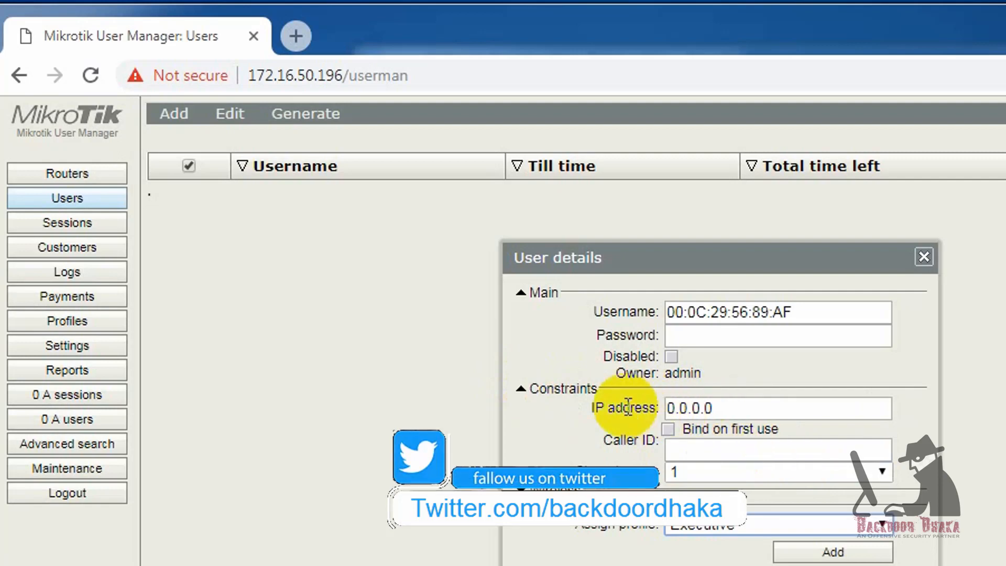
drag(722, 408, 668, 410)
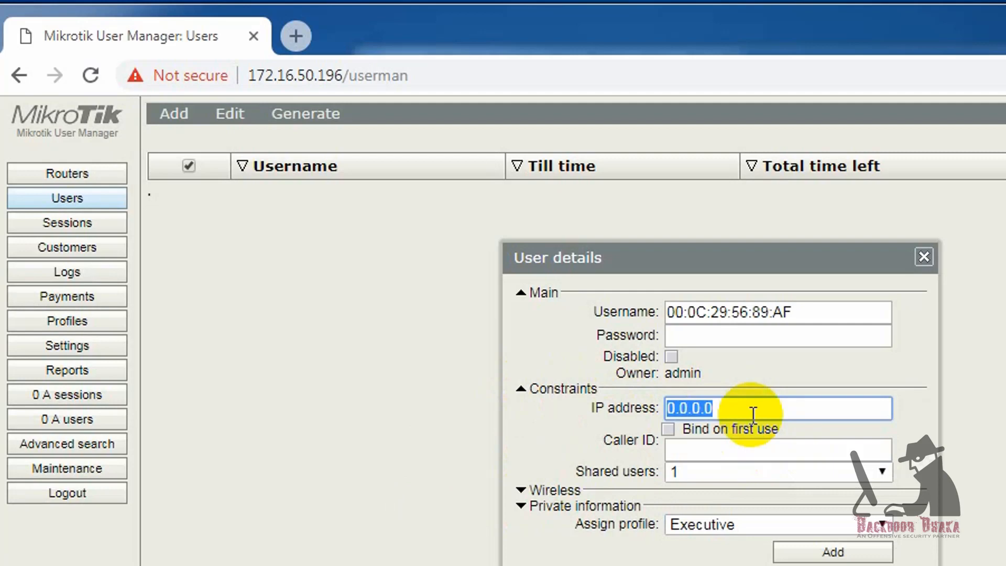
text(192.1)
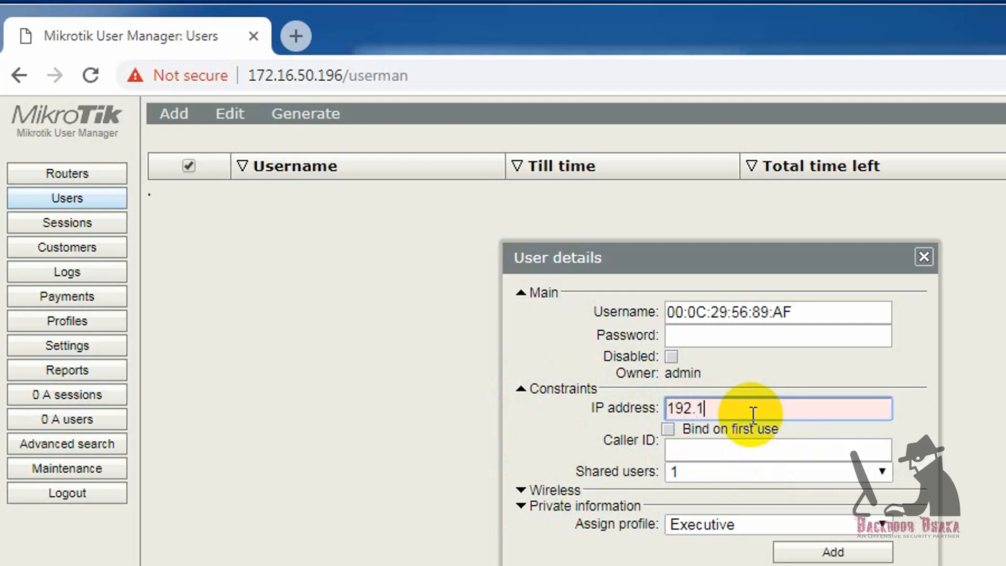
text(68.10)
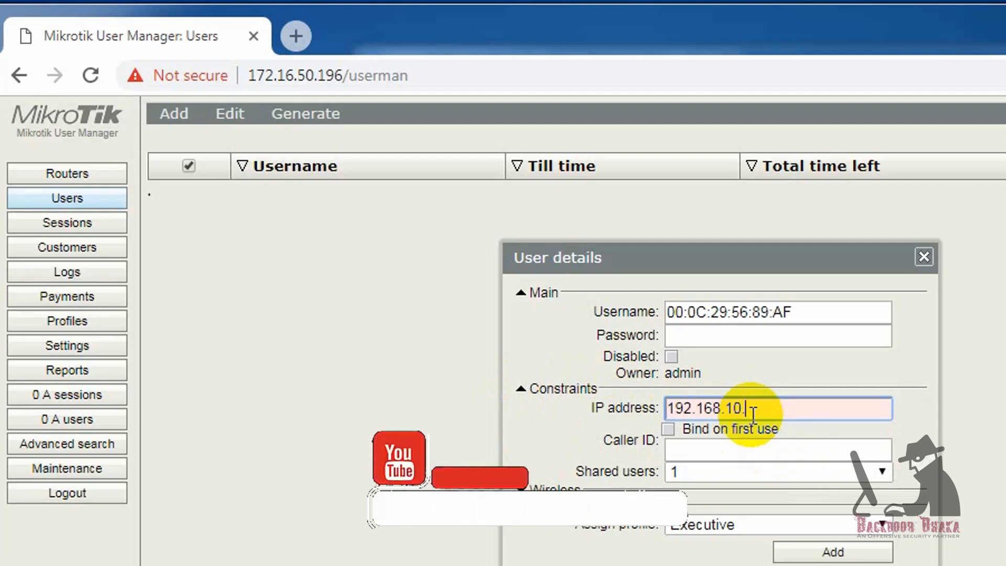
text(.50)
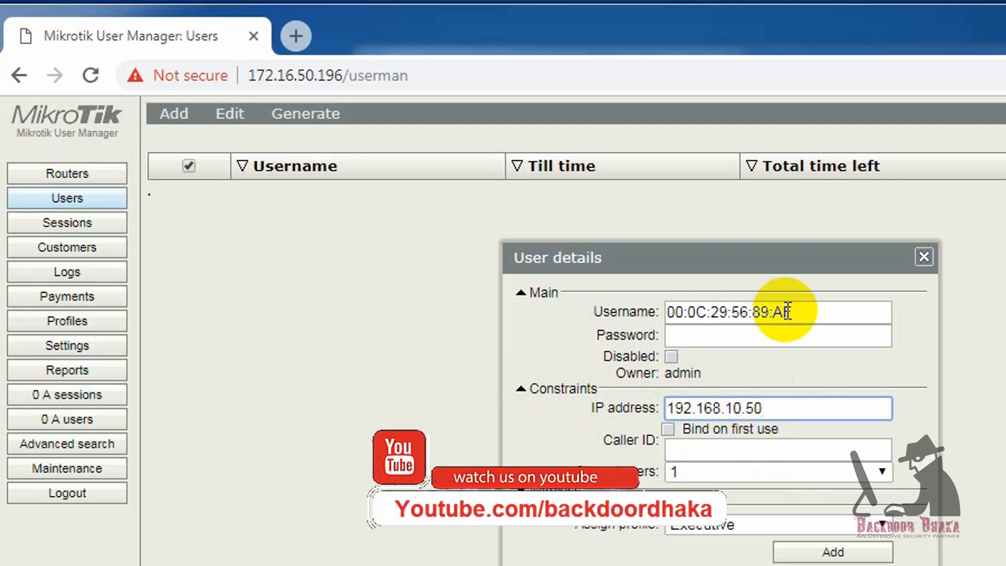
drag(794, 312, 632, 317)
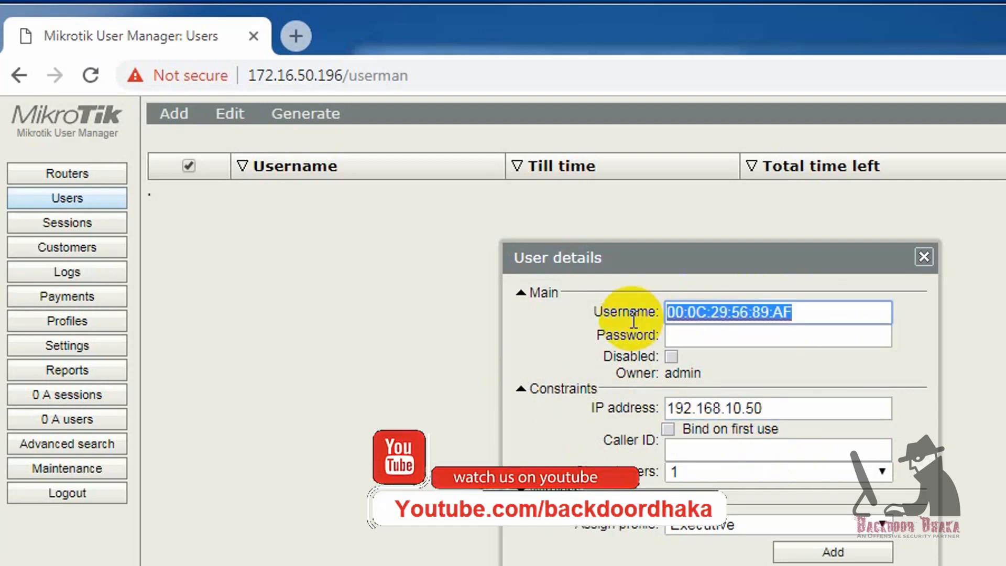
click(820, 552)
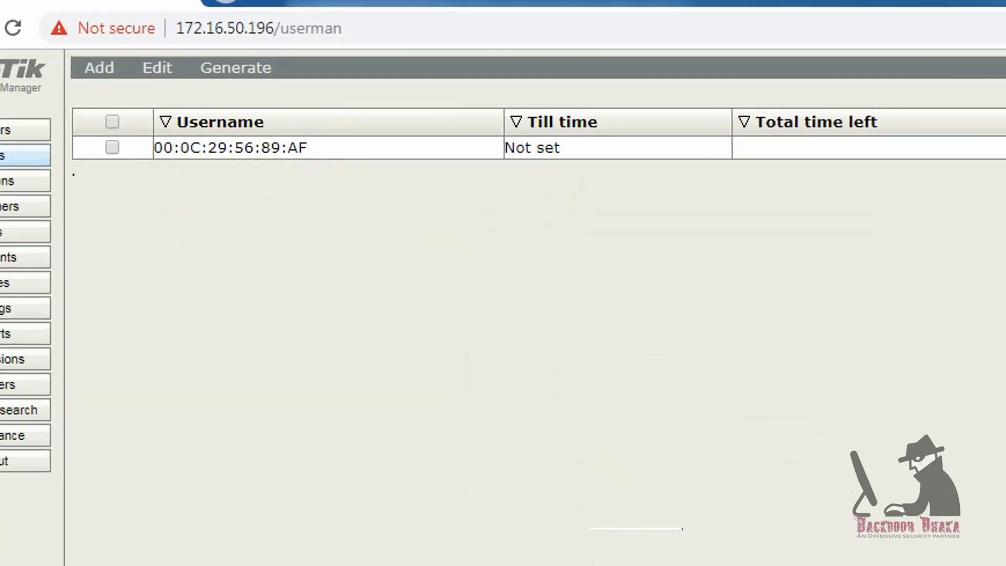
- Set the Local Area Connection's IPv4 to obtain an IP address automatically
right_click(676, 531)
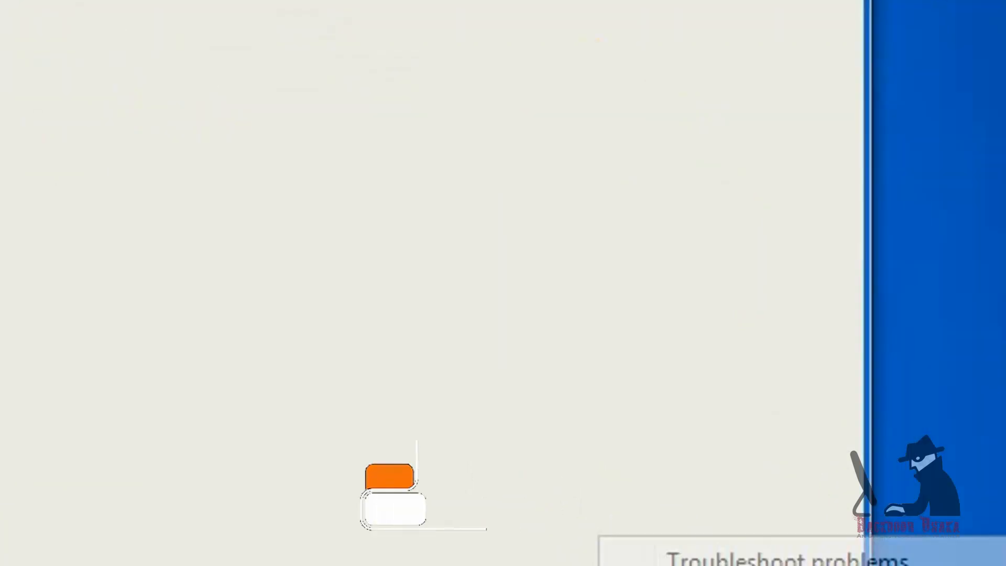
click(691, 493)
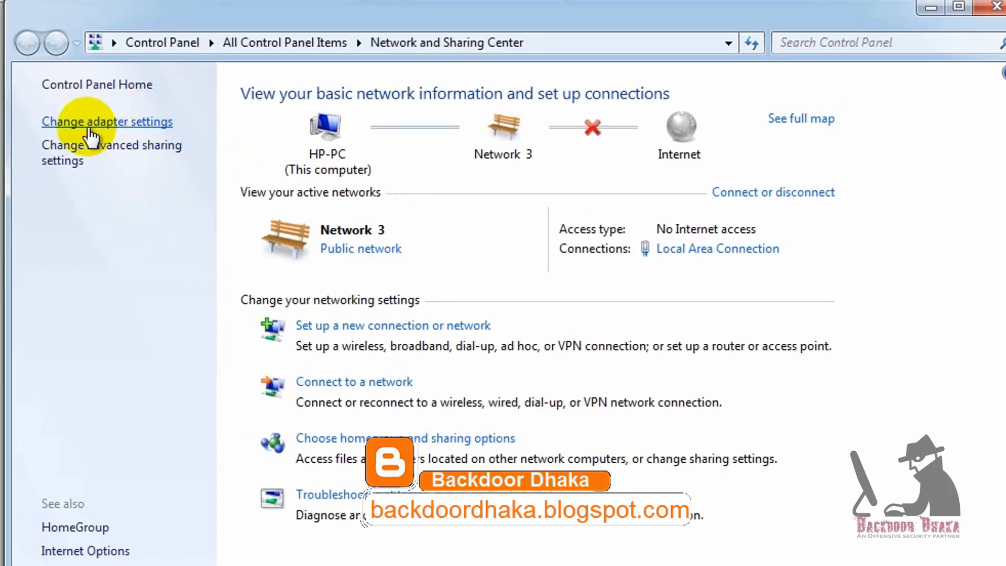
click(94, 122)
right_click(159, 126)
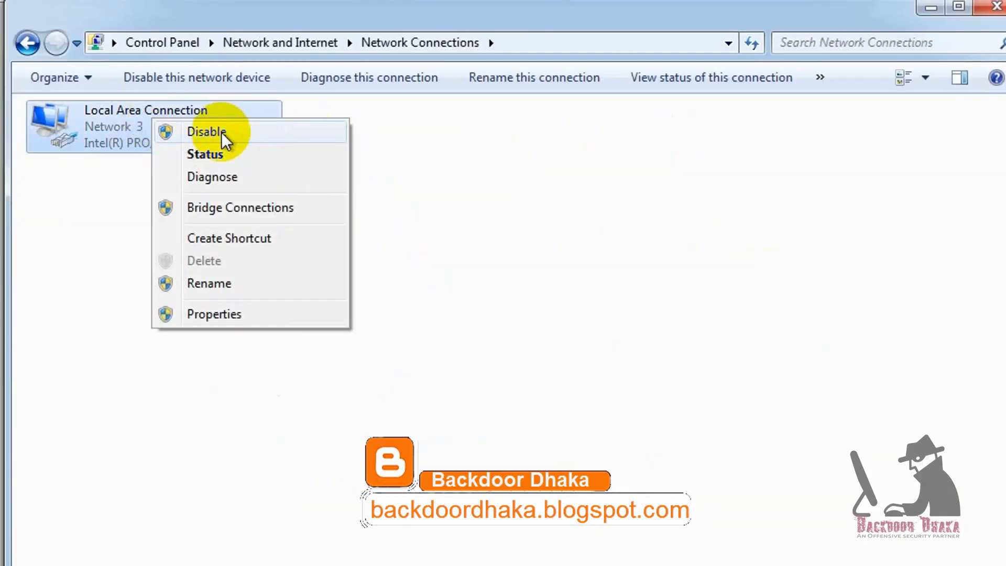
click(222, 313)
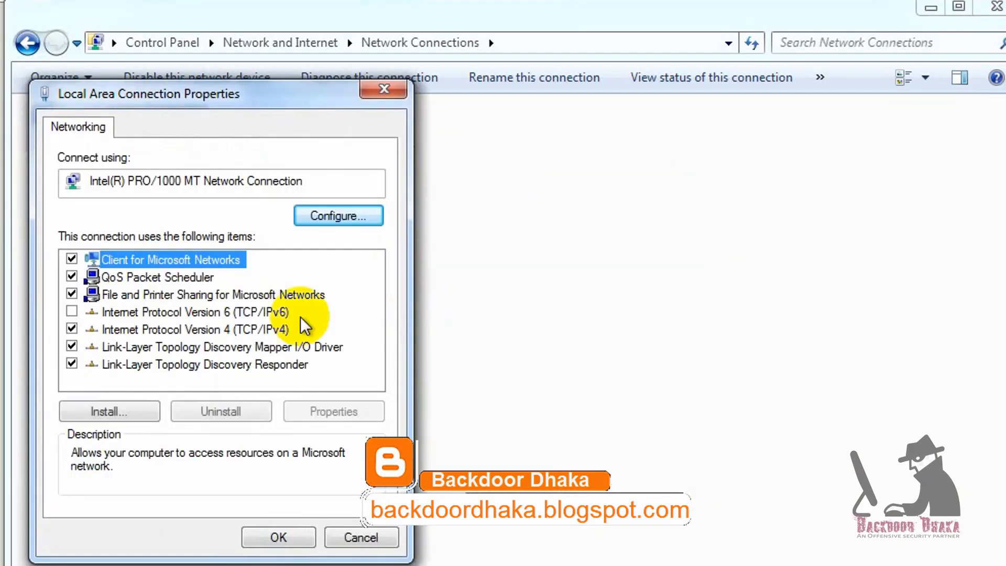
double_click(121, 329)
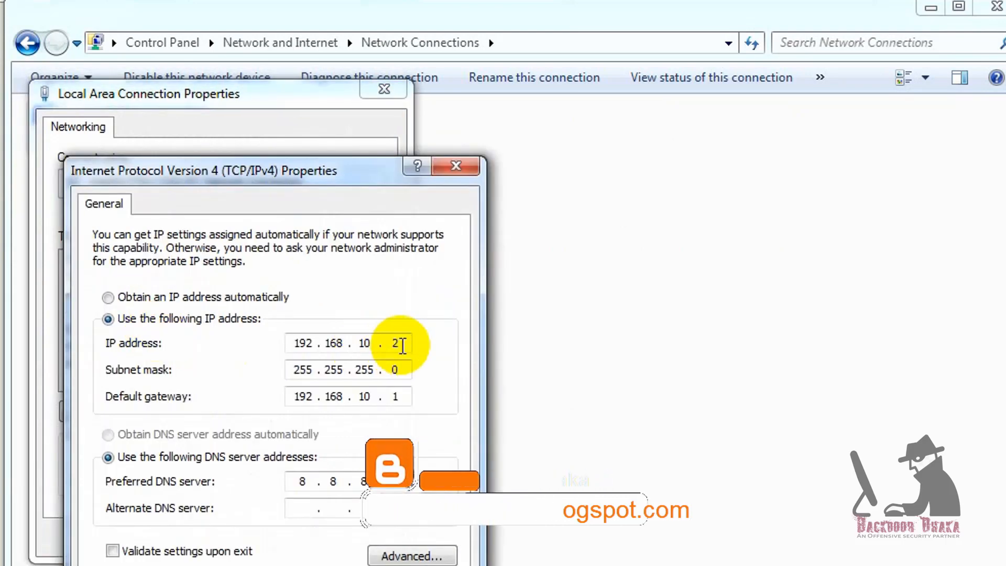
click(216, 298)
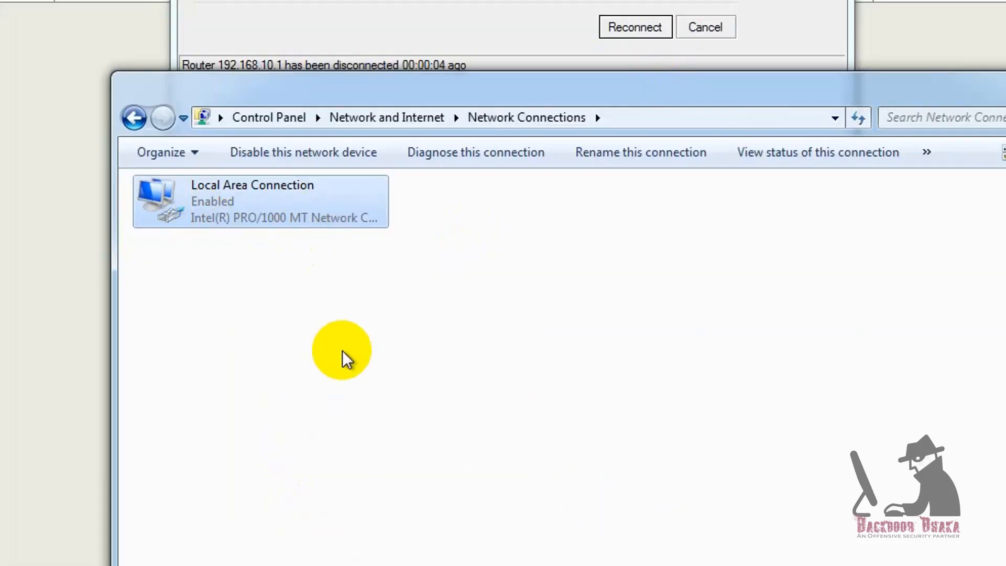
- Check the connection's status details to confirm it received 192.168.10.50
right_click(134, 21)
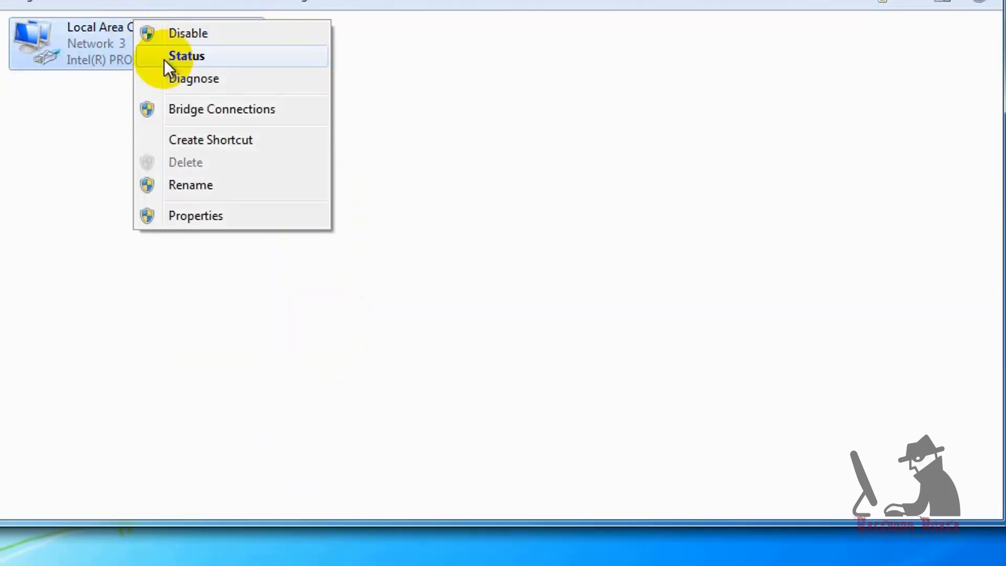
click(216, 57)
click(383, 222)
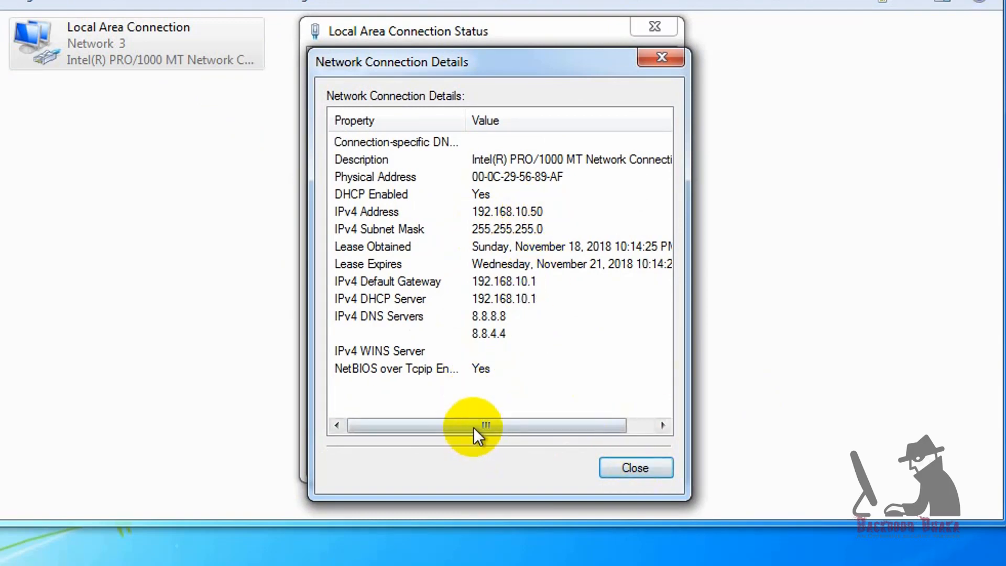
mouse_move(474, 426)
mouse_down()
mouse_move(504, 420)
mouse_move(479, 425)
mouse_up()
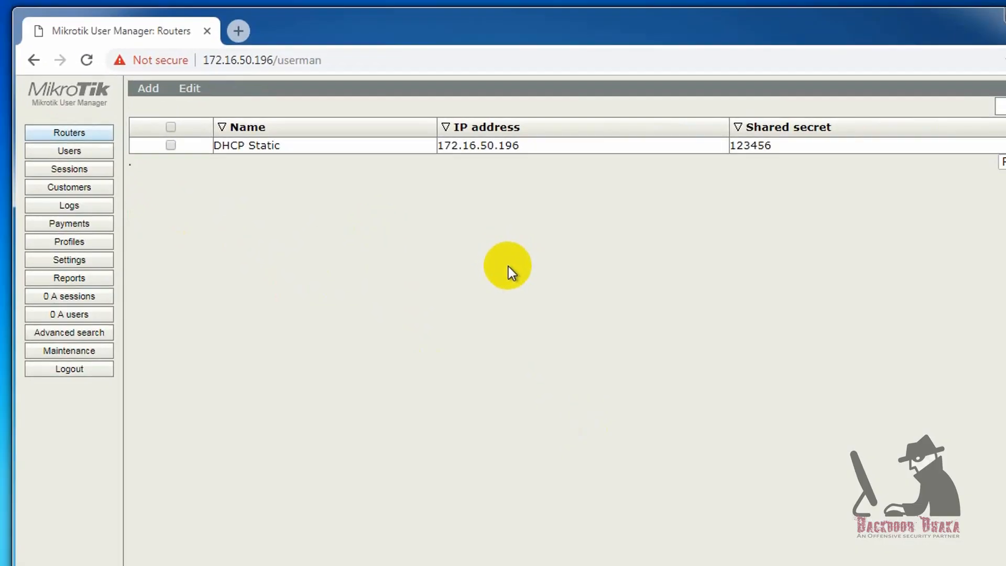
- Open the DHCP Static router's details, select its shared secret, and place WinBox beside it
click(270, 149)
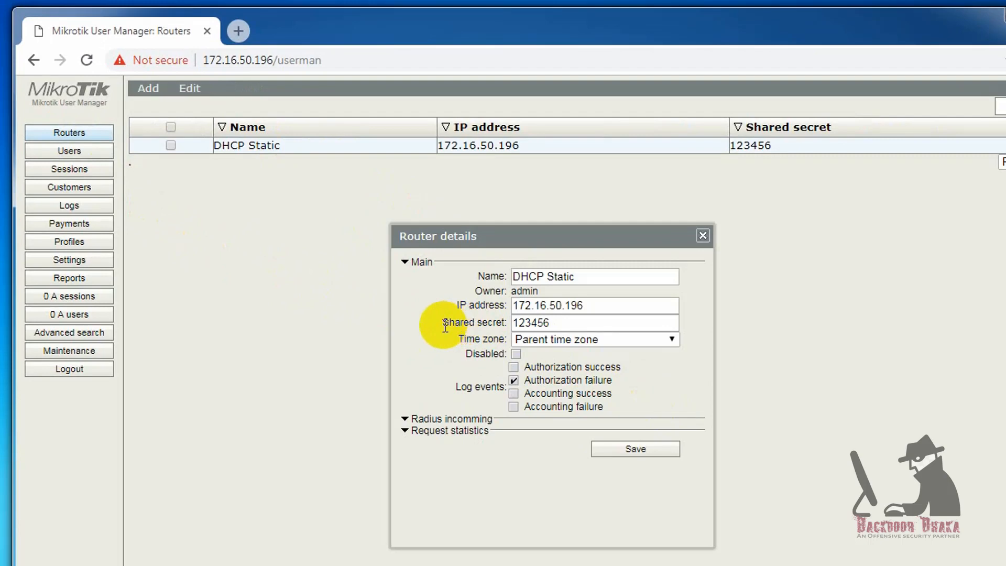
drag(553, 324, 504, 327)
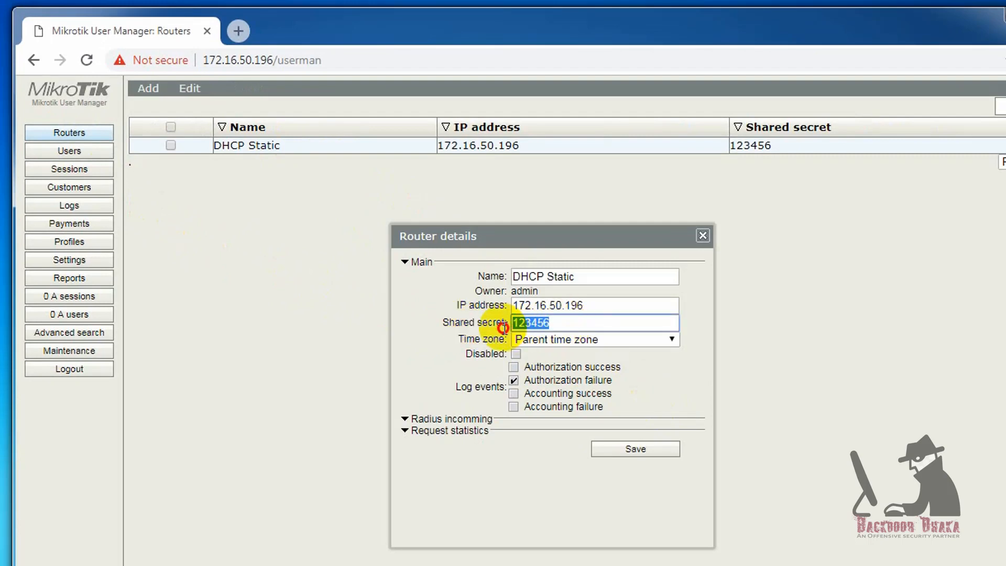
key(alt+Tab)
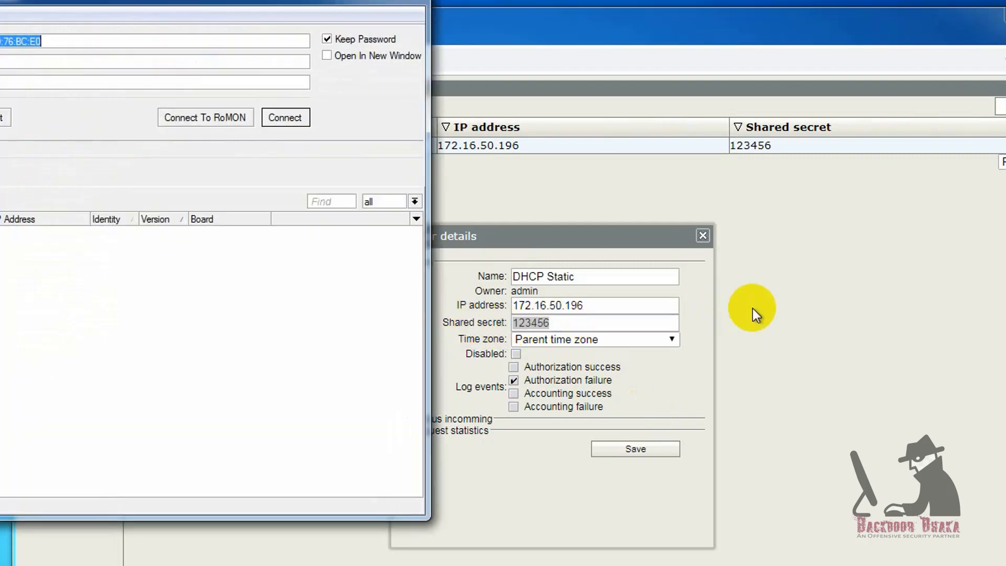
drag(83, 1, 607, 77)
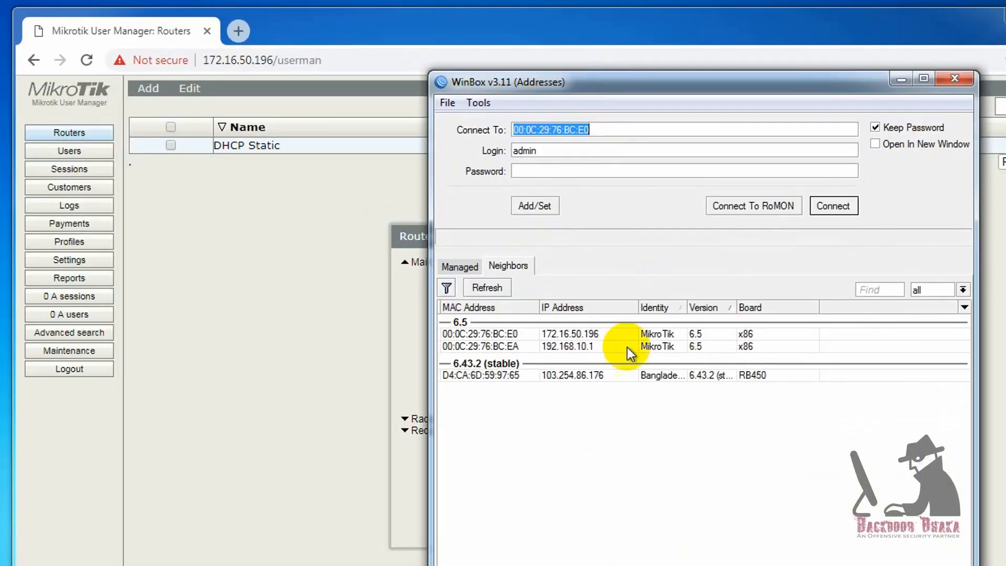
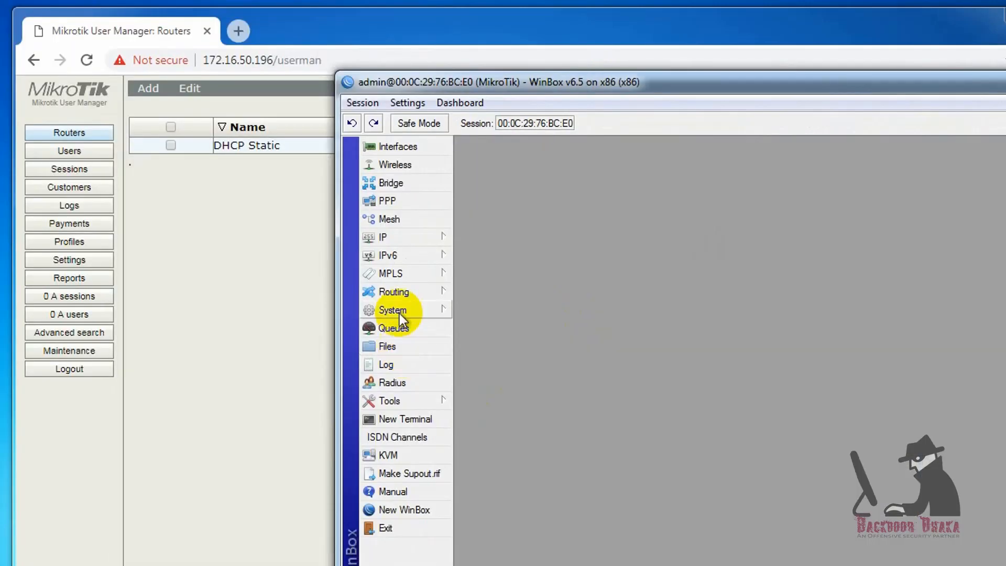
- Compare WinBox's dhcp RADIUS secret and resave the DHCP Static router's shared secret in User Manager
click(388, 382)
double_click(545, 260)
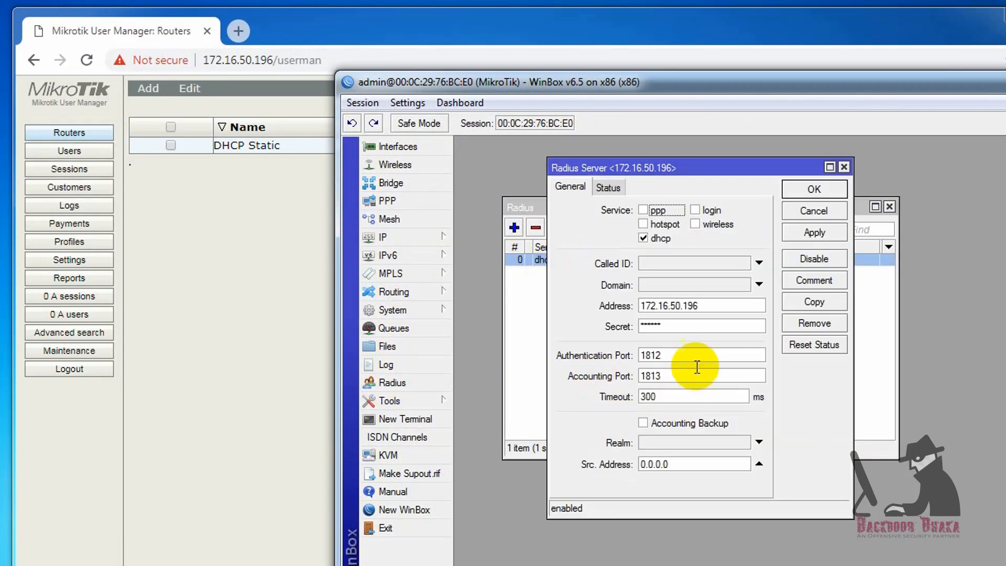
drag(686, 328, 635, 327)
click(281, 256)
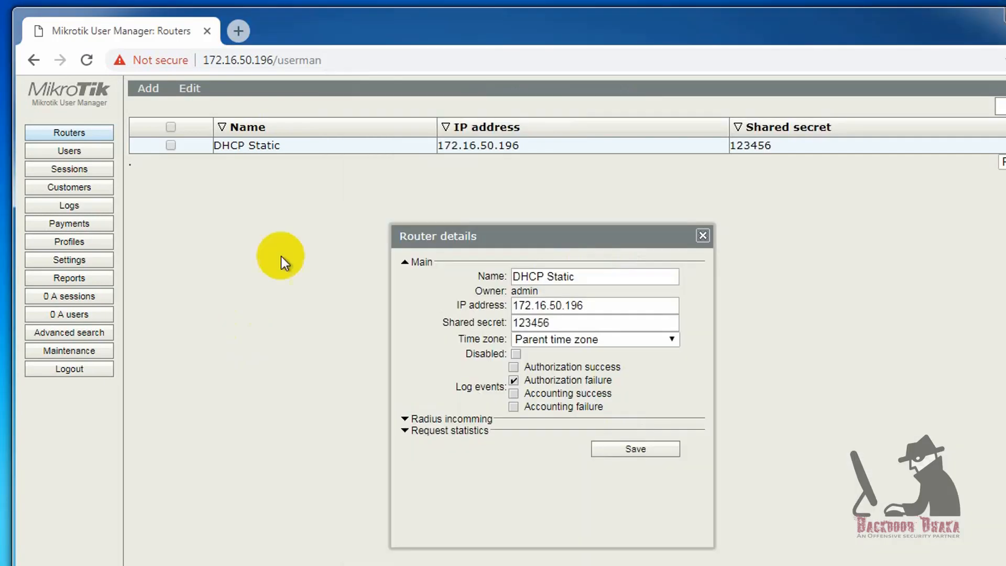
double_click(545, 322)
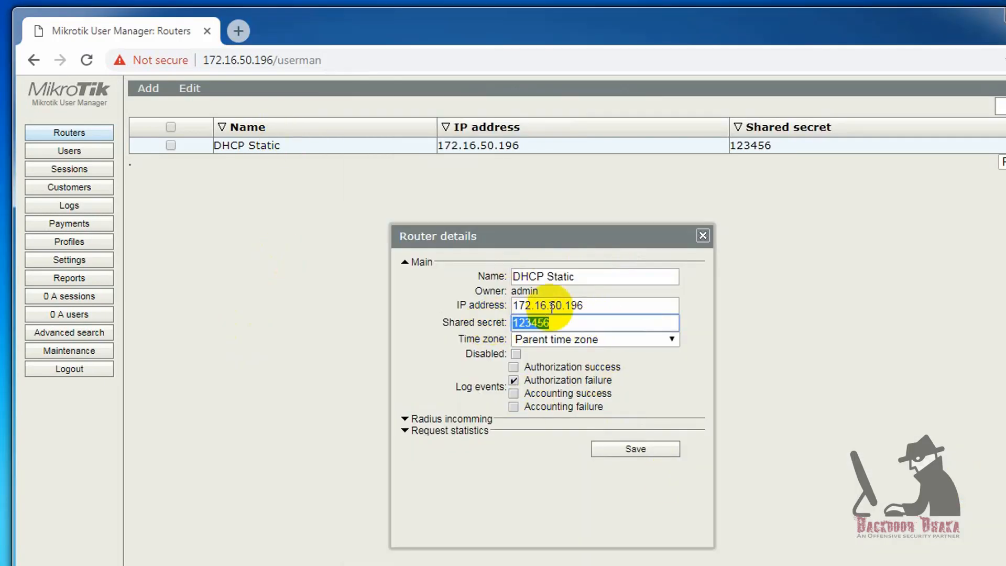
click(638, 448)
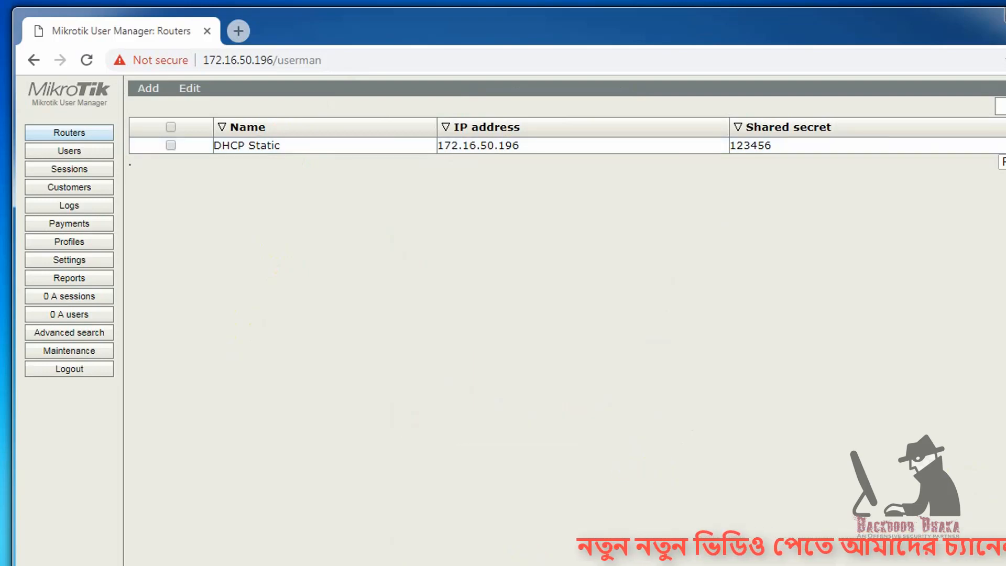
- Load mikrotik.com in a second Chrome tab using the address-bar autocomplete
text(go)
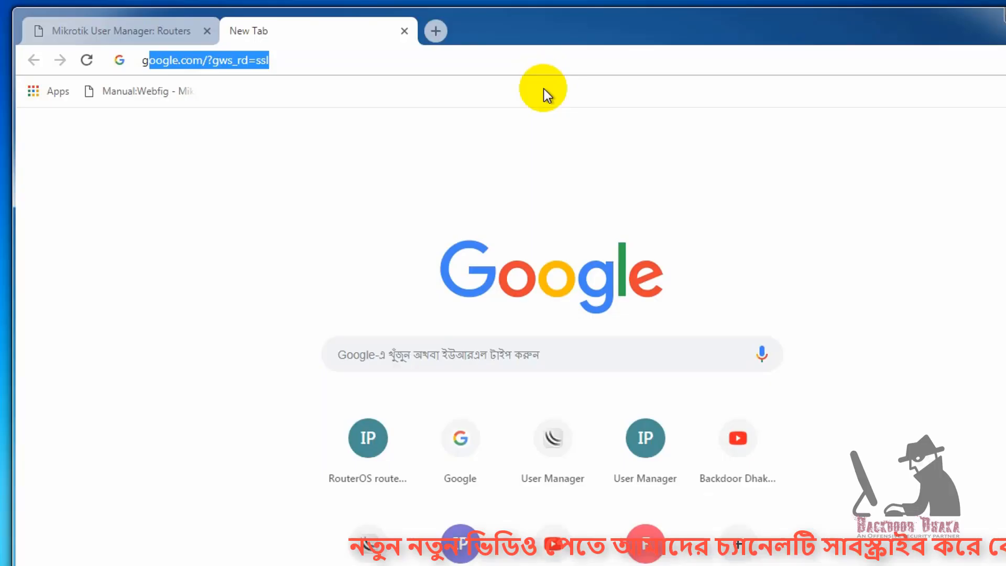
key(Return)
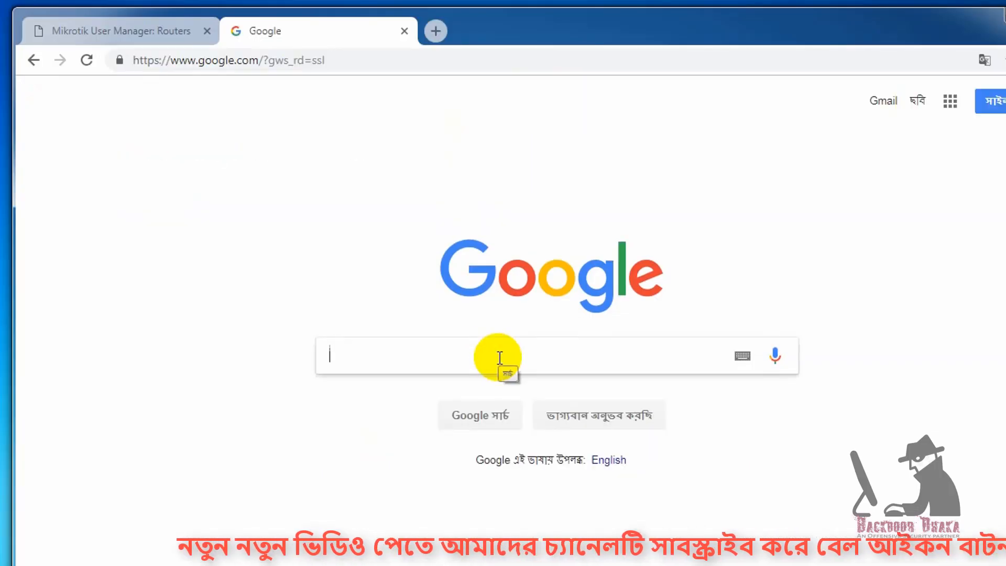
click(355, 61)
text(y)
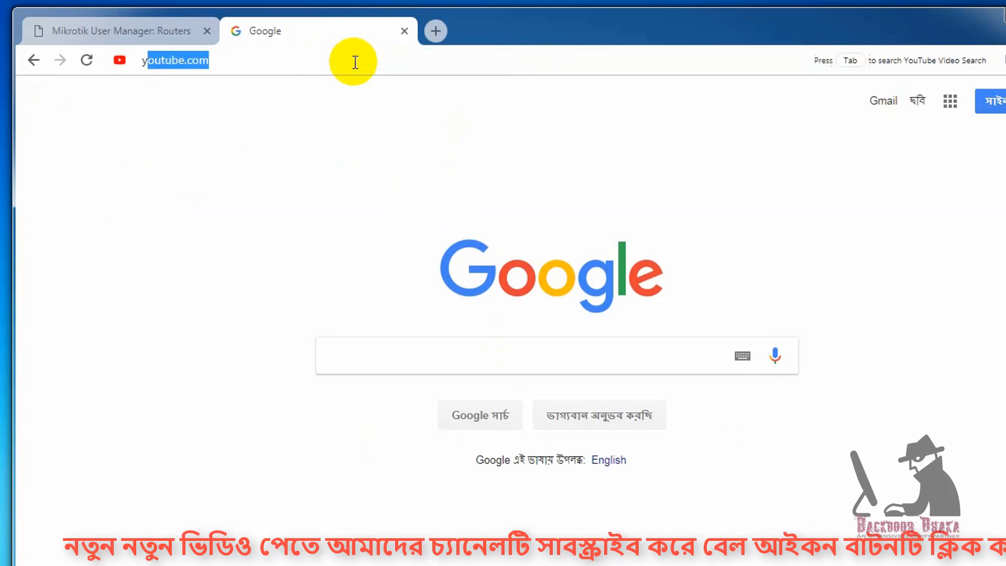
key(BackSpace)
key(BackSpace)
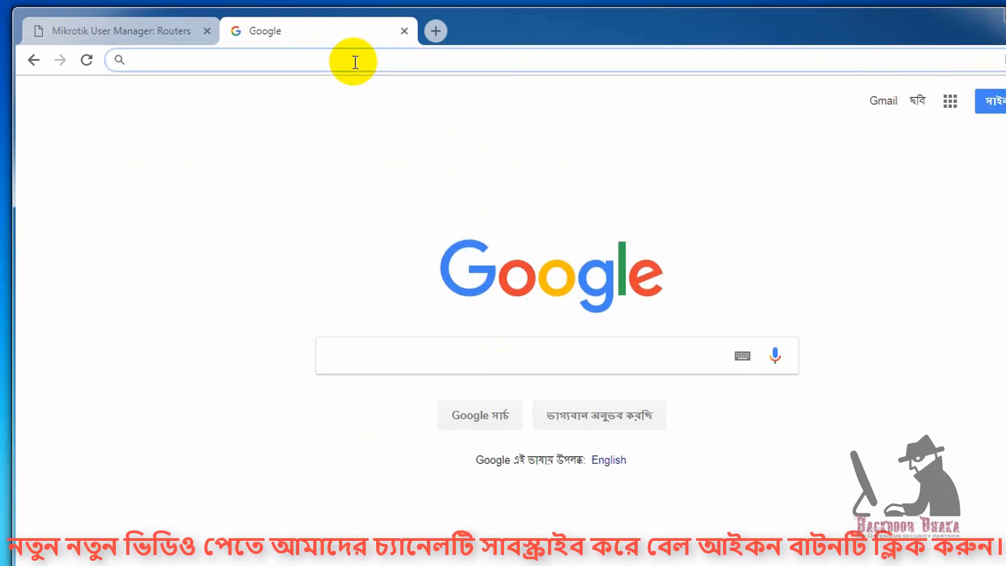
text(v)
key(BackSpace)
key(BackSpace)
text(mikrotik.com)
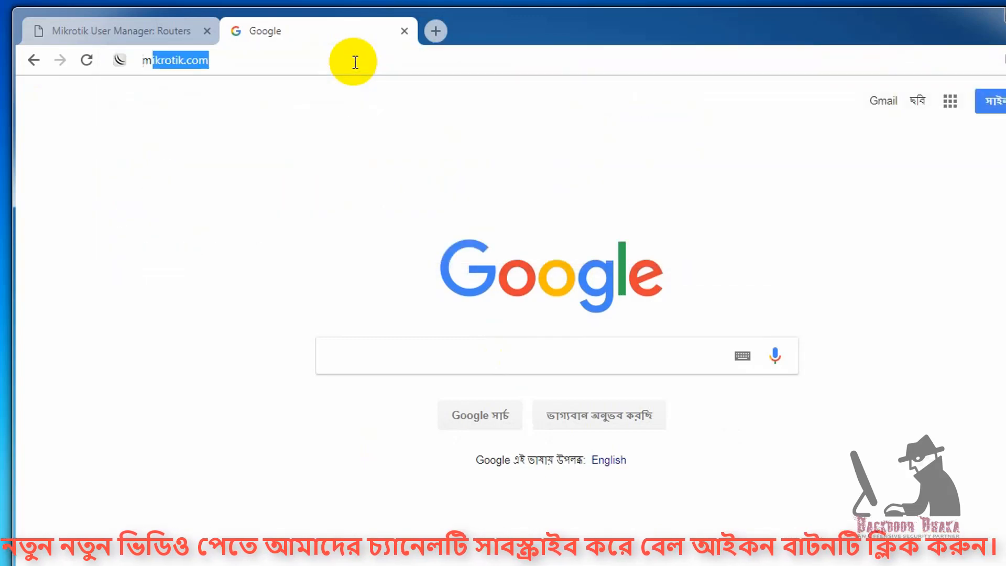
key(Return)
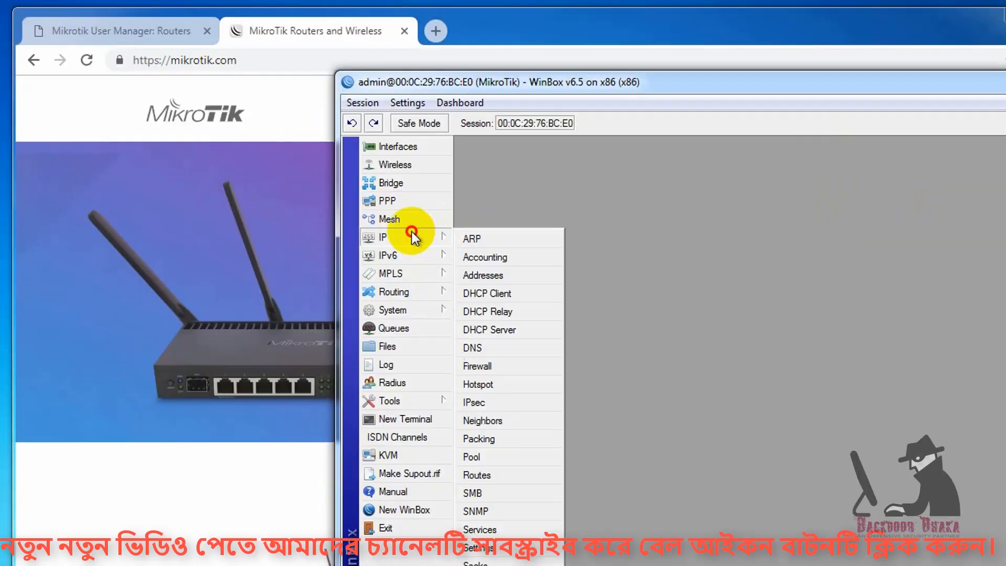
- Review the firewall filter rules and the client's dhcp rate-limit simple queue
click(487, 369)
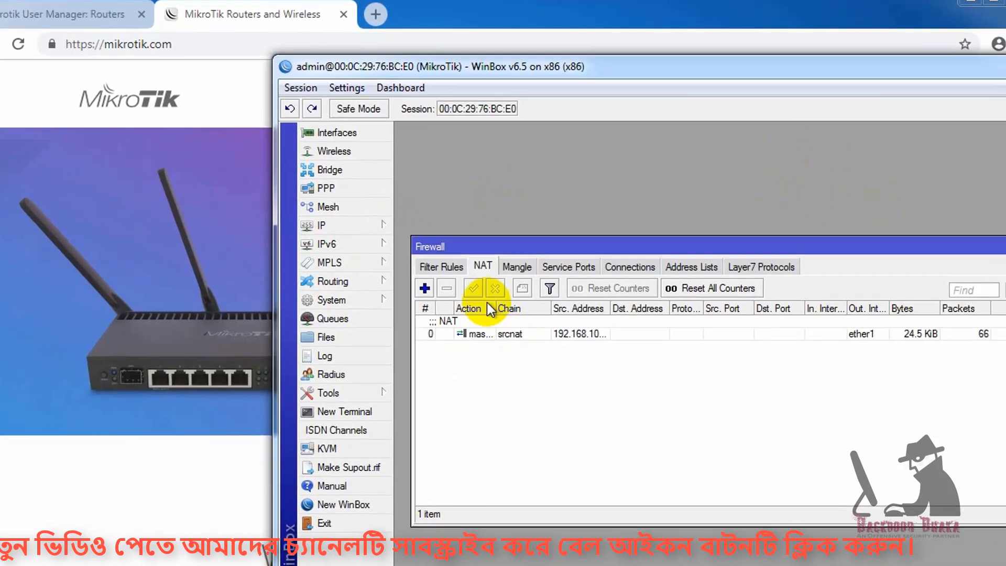
click(498, 276)
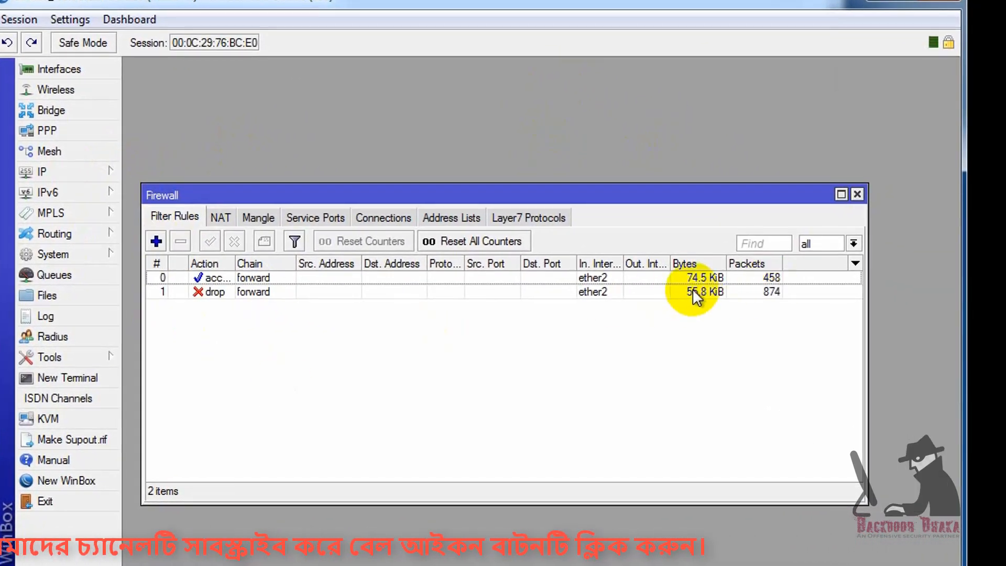
click(61, 276)
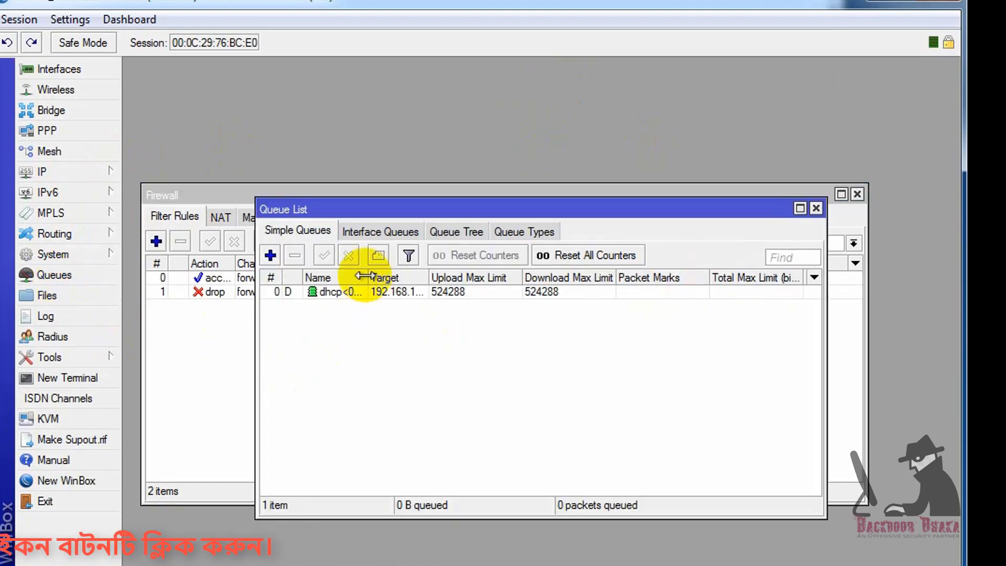
drag(368, 276, 558, 276)
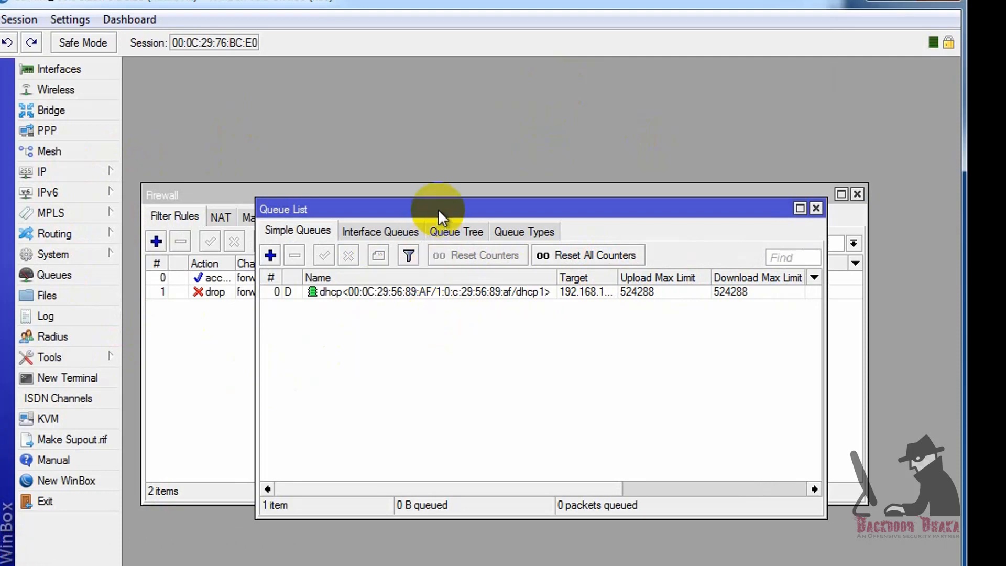
drag(440, 210, 443, 125)
- Check the DHCP Server leases, showing 192.168.10.50 bound to host HP-PC
click(79, 173)
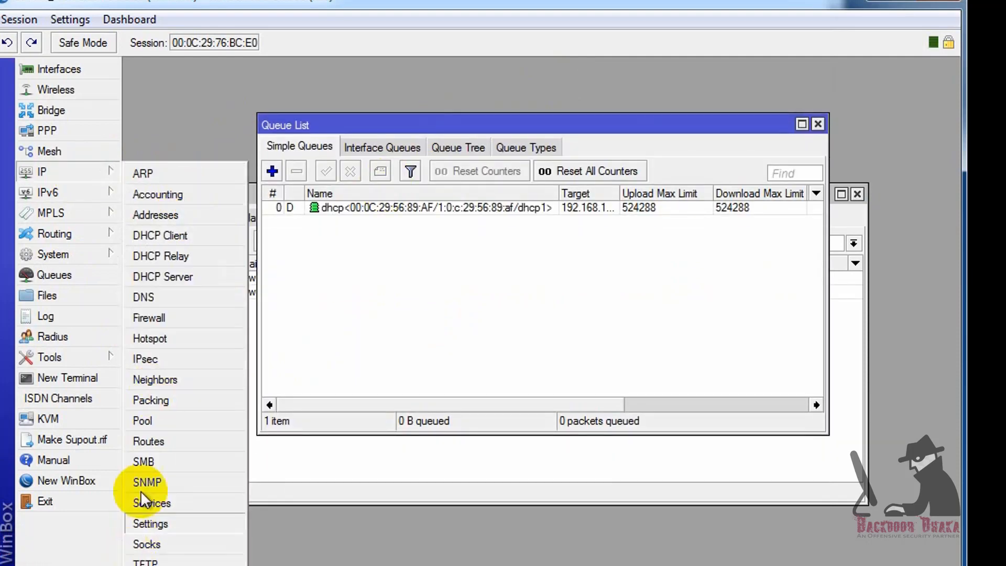
click(157, 276)
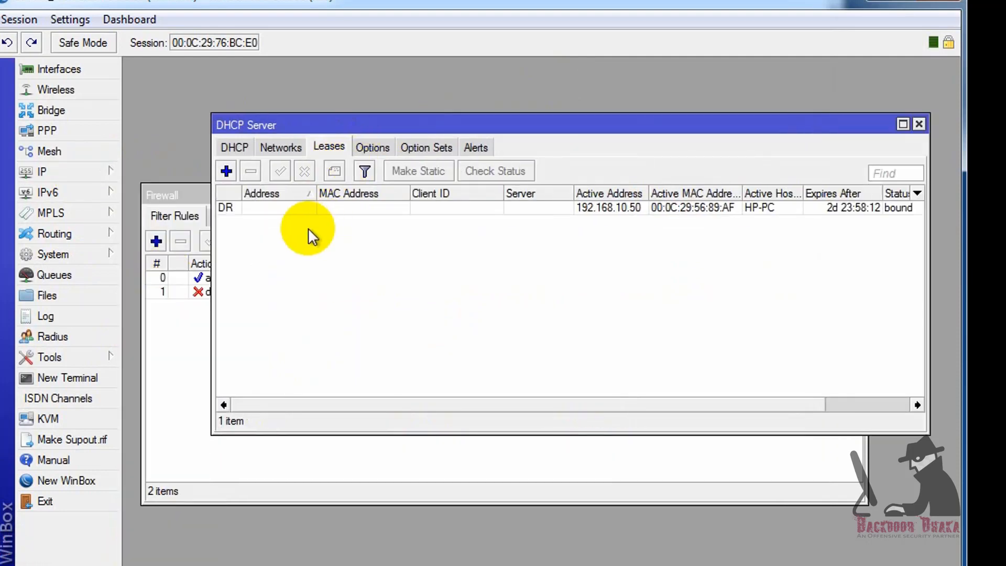
click(230, 209)
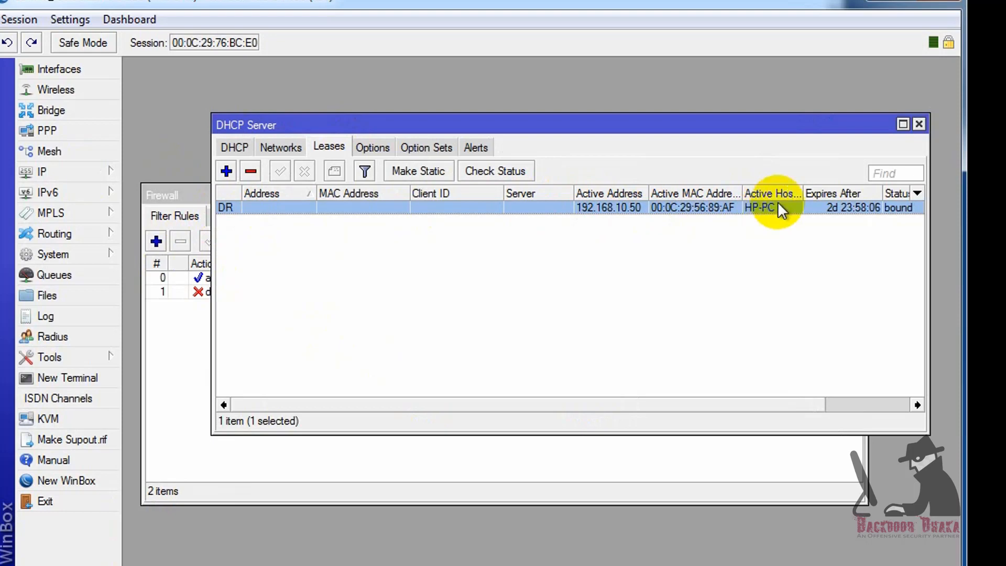
drag(804, 193, 835, 193)
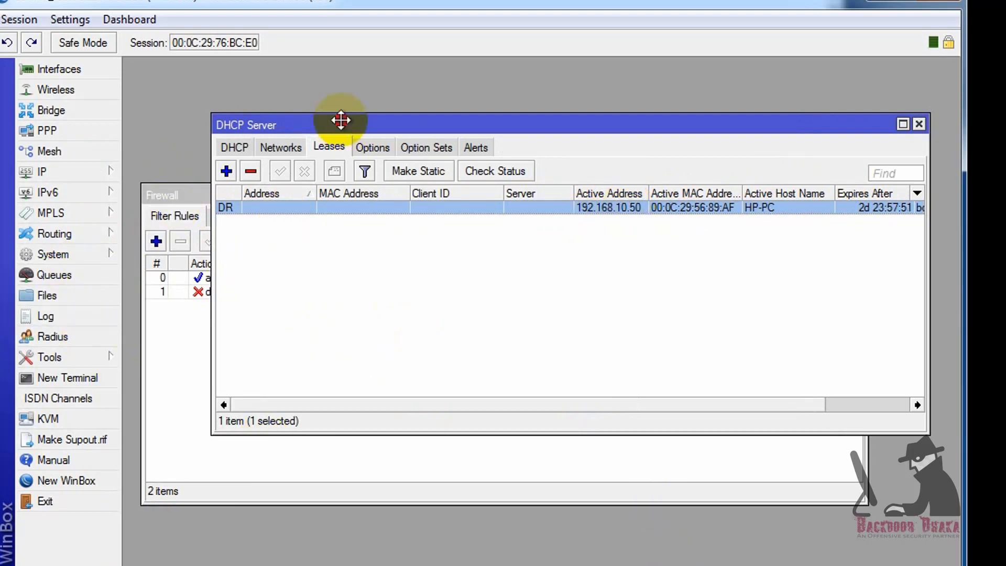
drag(339, 121, 307, 232)
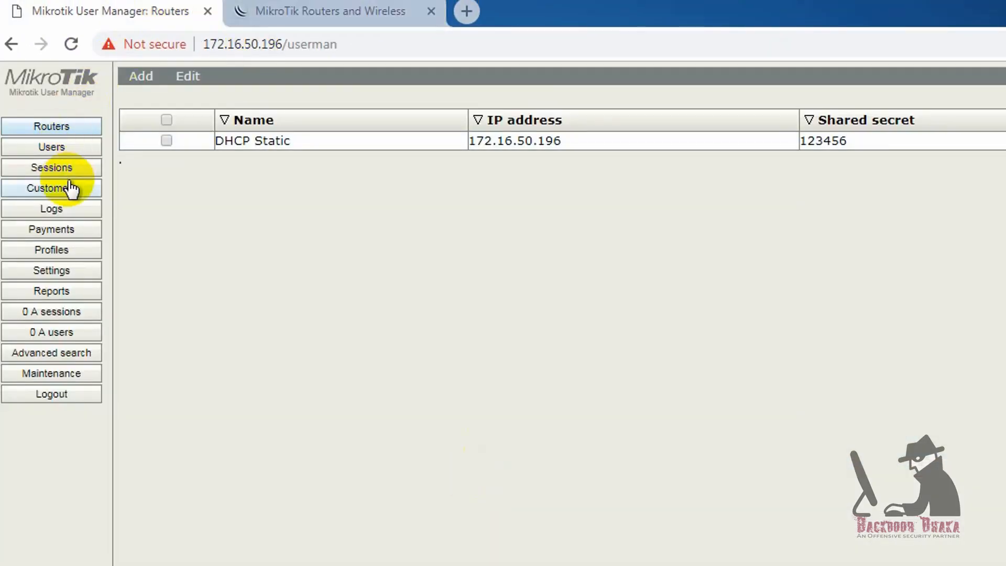
- Review the Guest profile limitations in User Manager and check the existing dhcp1 server on ether2
click(47, 256)
click(199, 78)
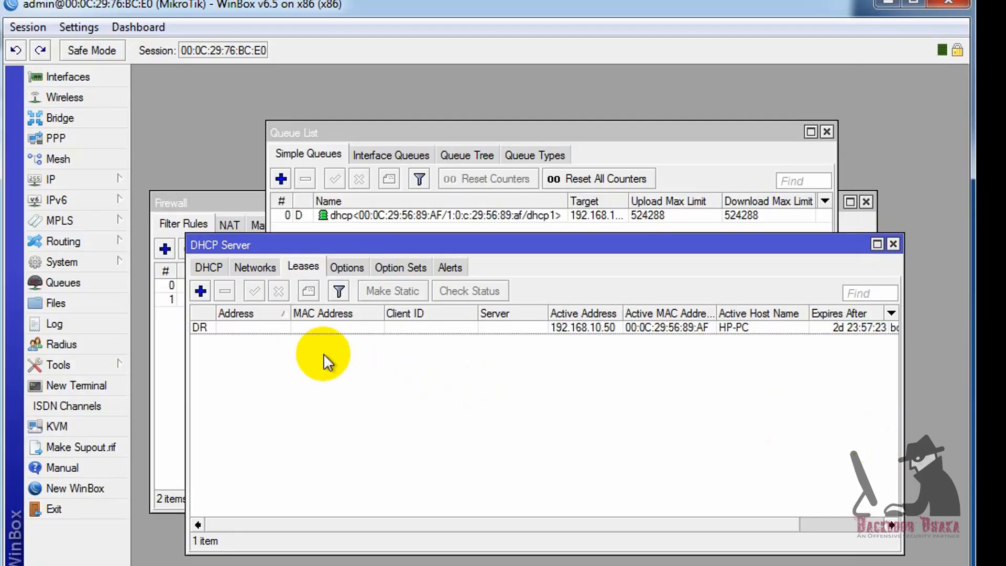
click(209, 268)
click(445, 292)
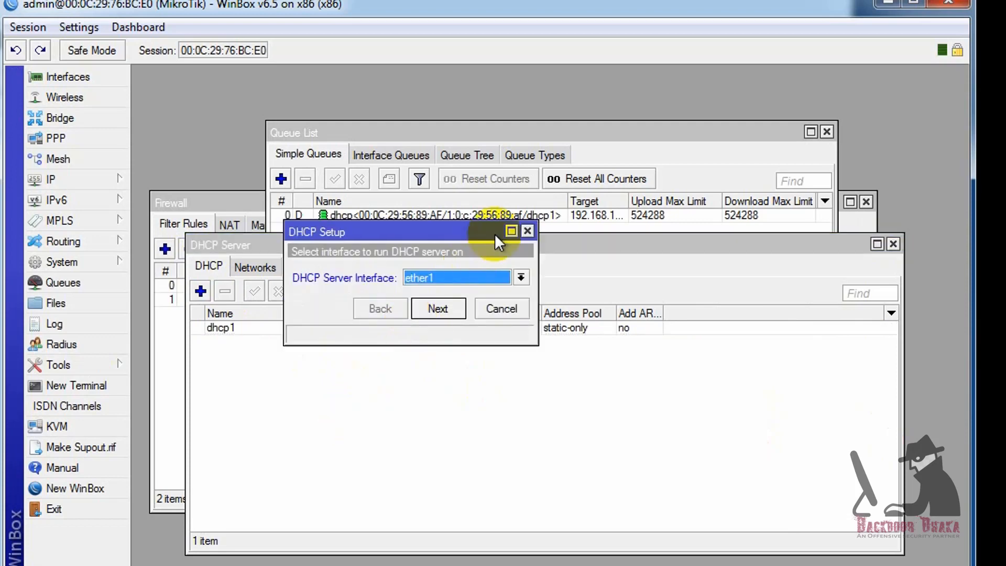
click(527, 231)
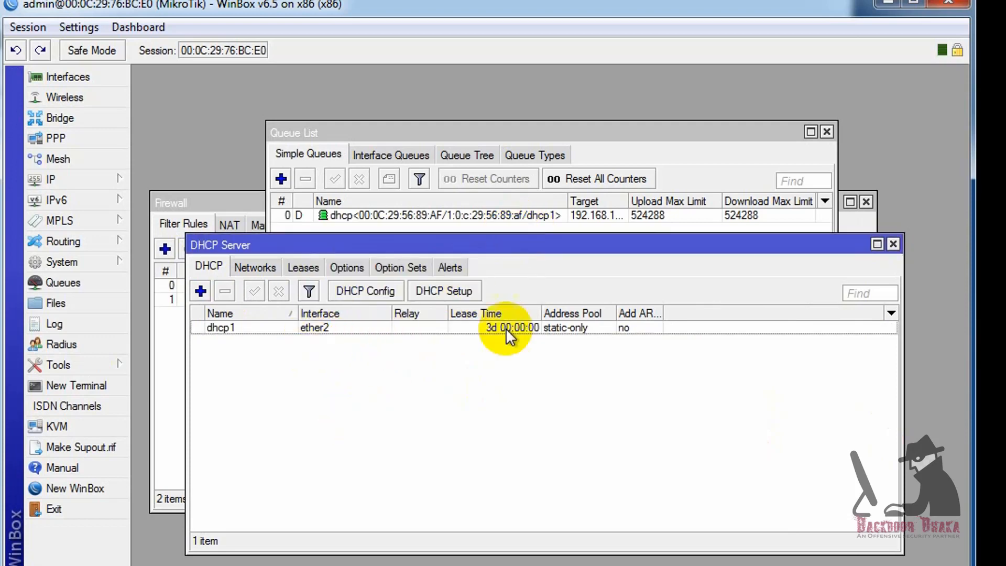
- Close the DHCP Server and Queue List windows, leaving only the firewall rules open
click(893, 244)
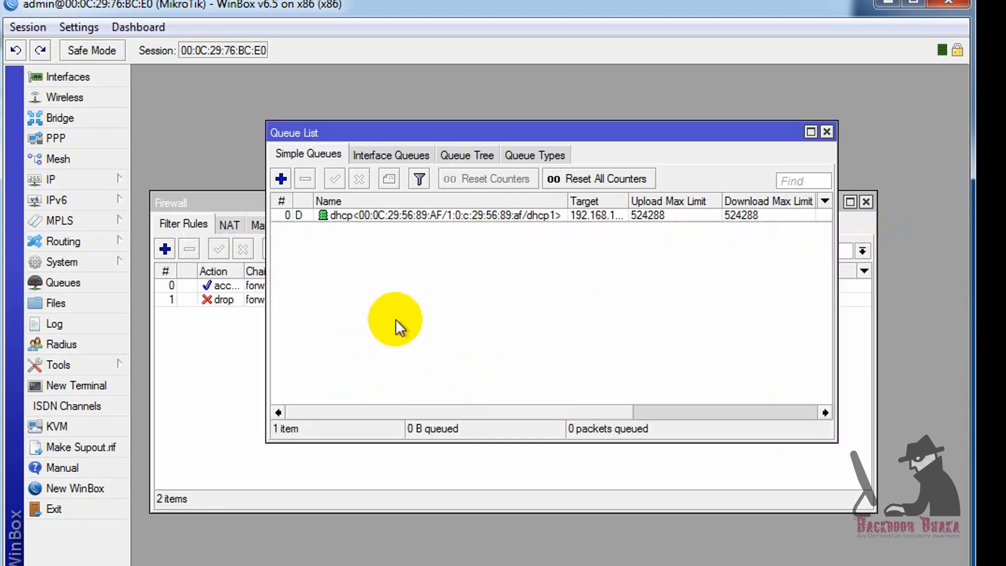
click(827, 132)
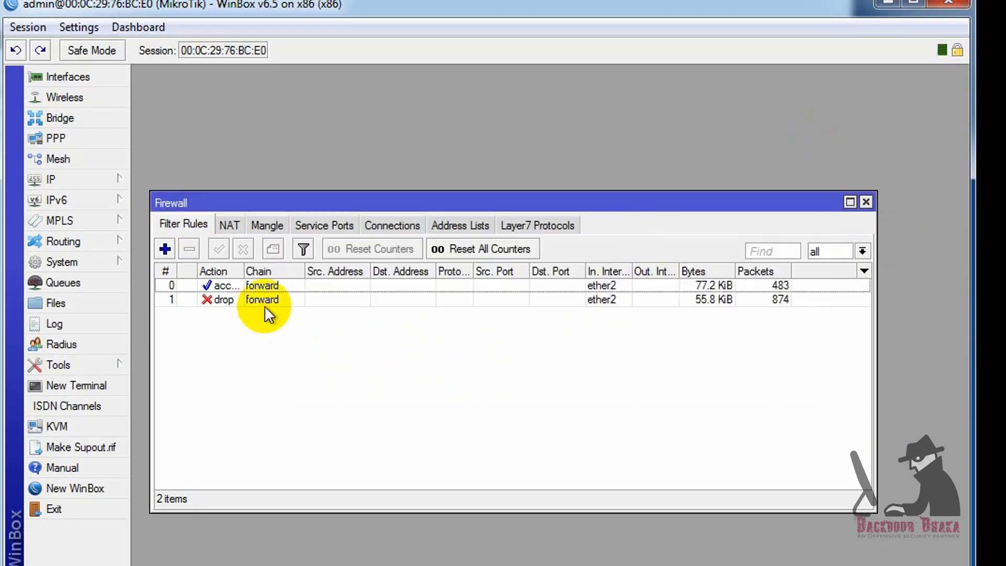
click(66, 181)
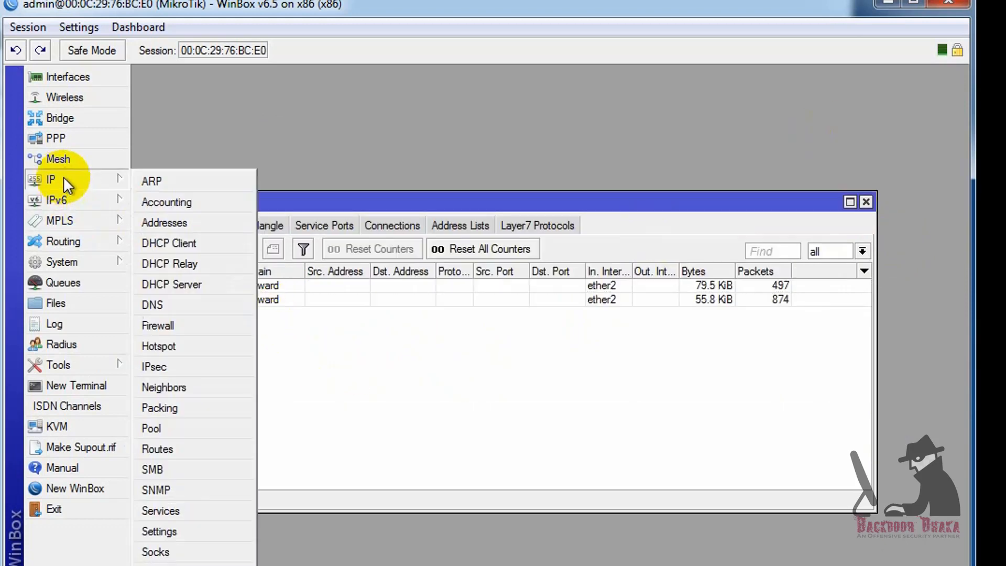
- Add 192.168.11.1/24 on interface ether2 to the router's IP Address List
click(164, 223)
click(214, 171)
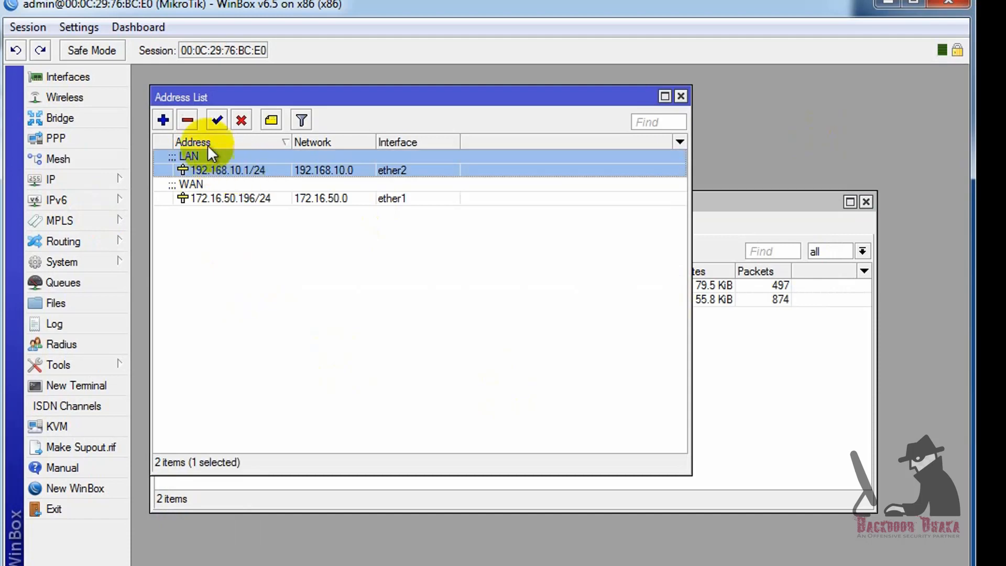
click(163, 120)
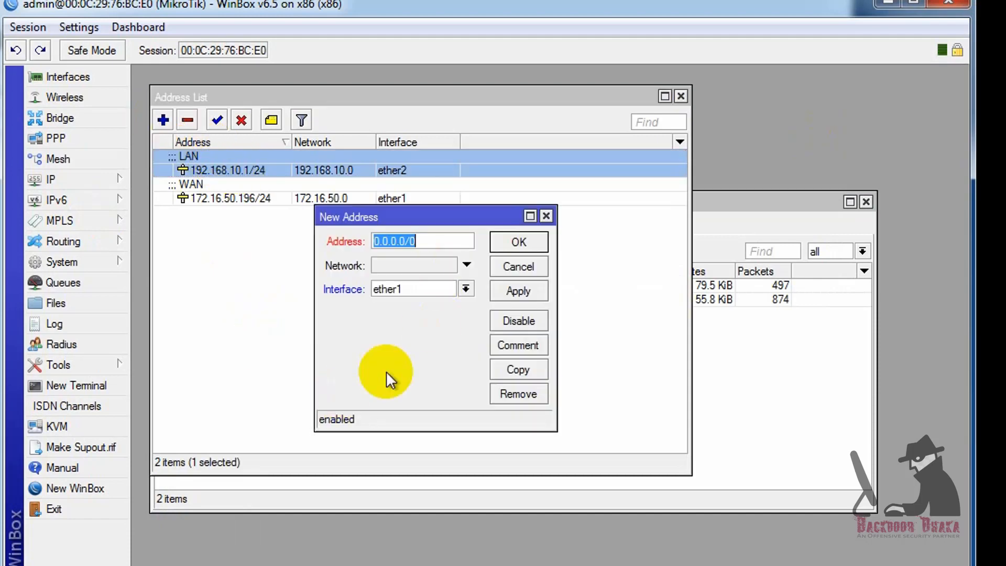
text(192.168.)
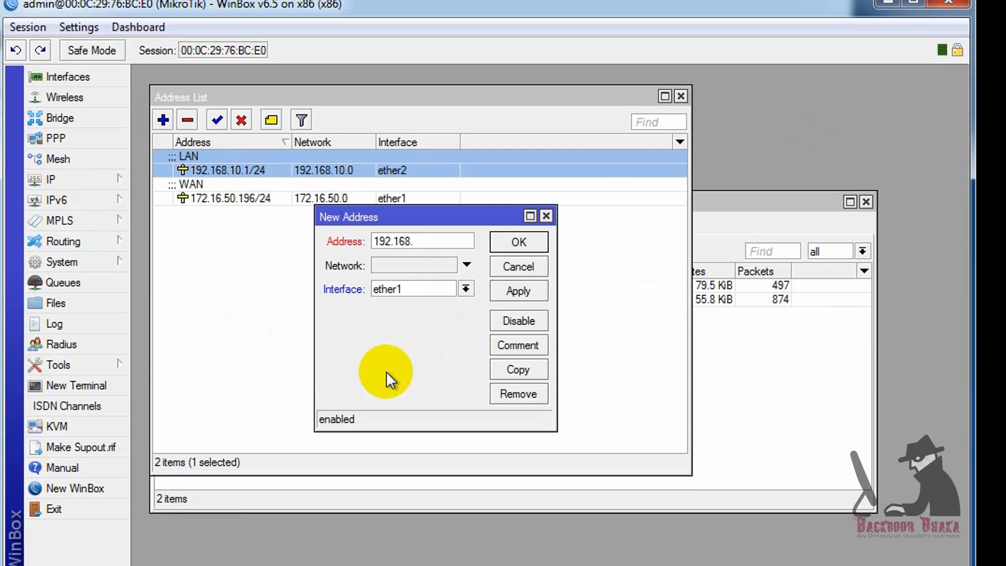
text(11.1/24)
click(466, 288)
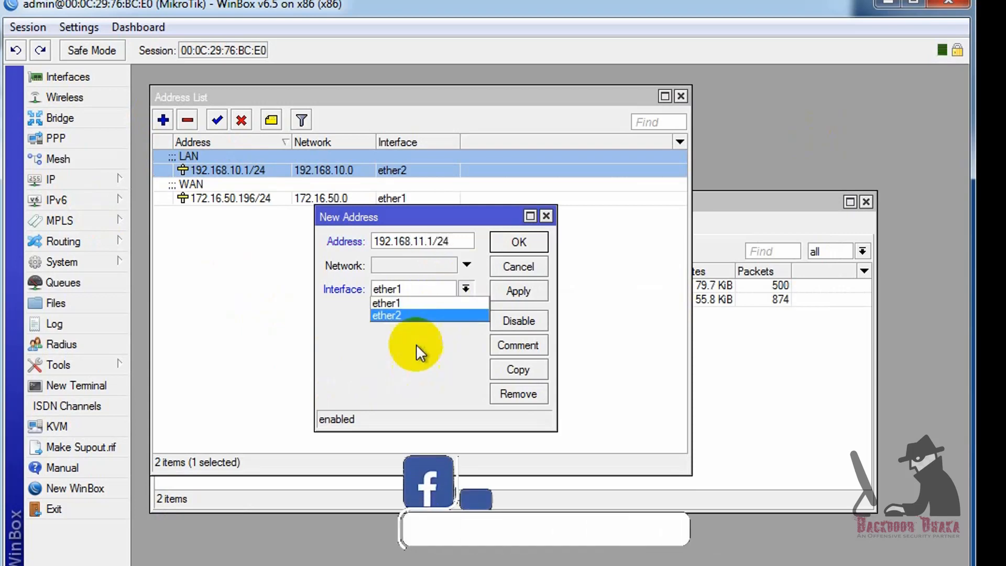
click(387, 315)
click(525, 294)
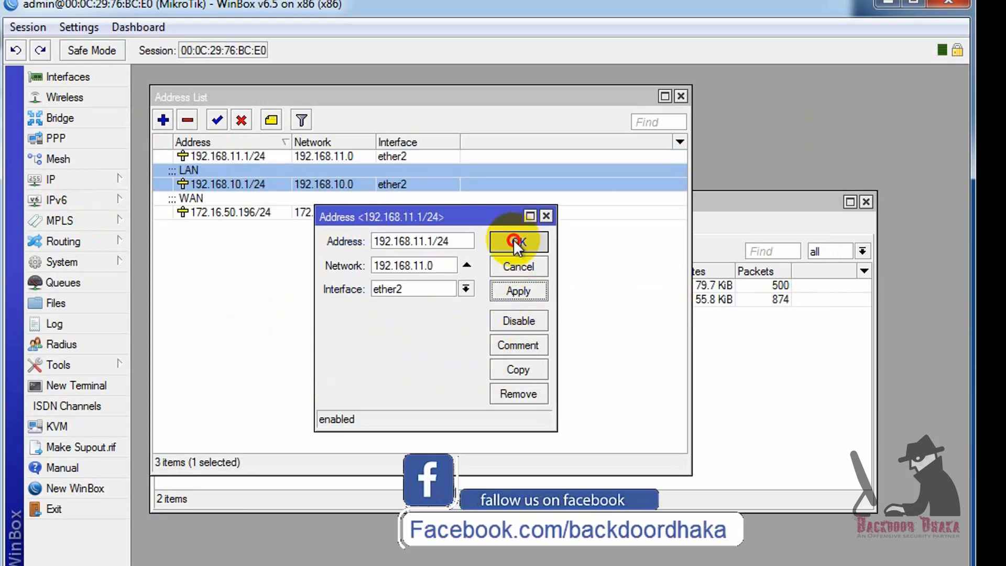
click(517, 242)
click(184, 157)
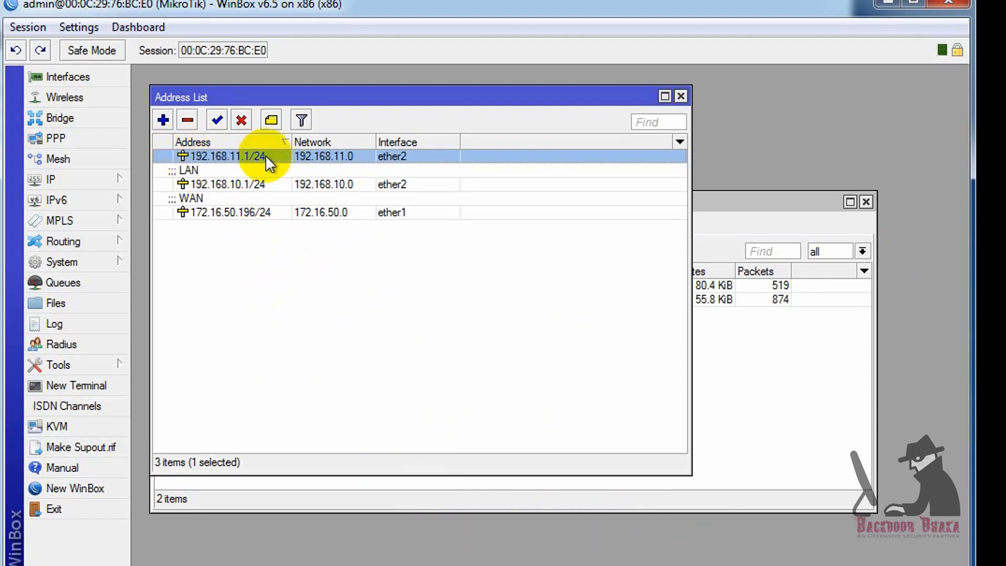
mouse_move(265, 155)
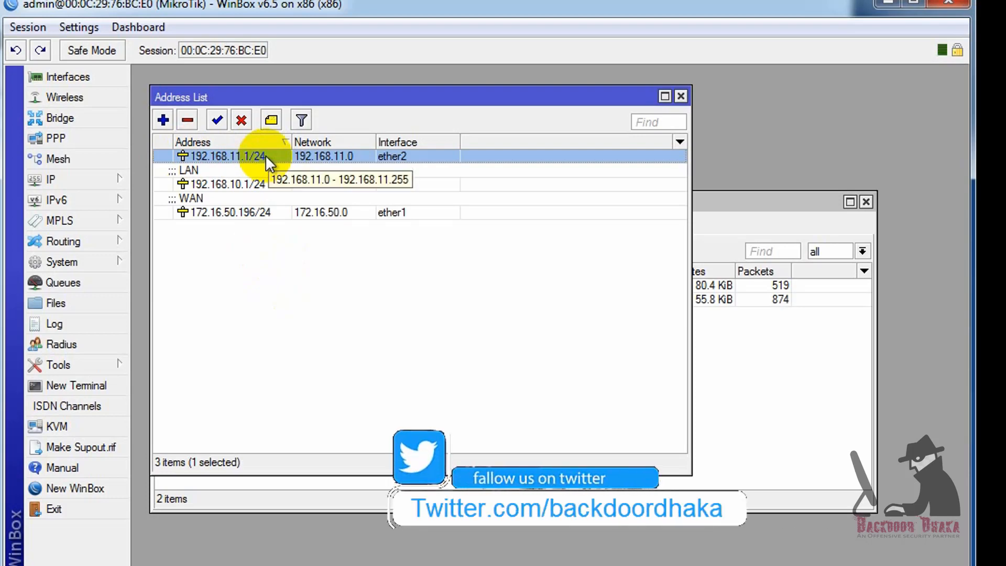
click(117, 181)
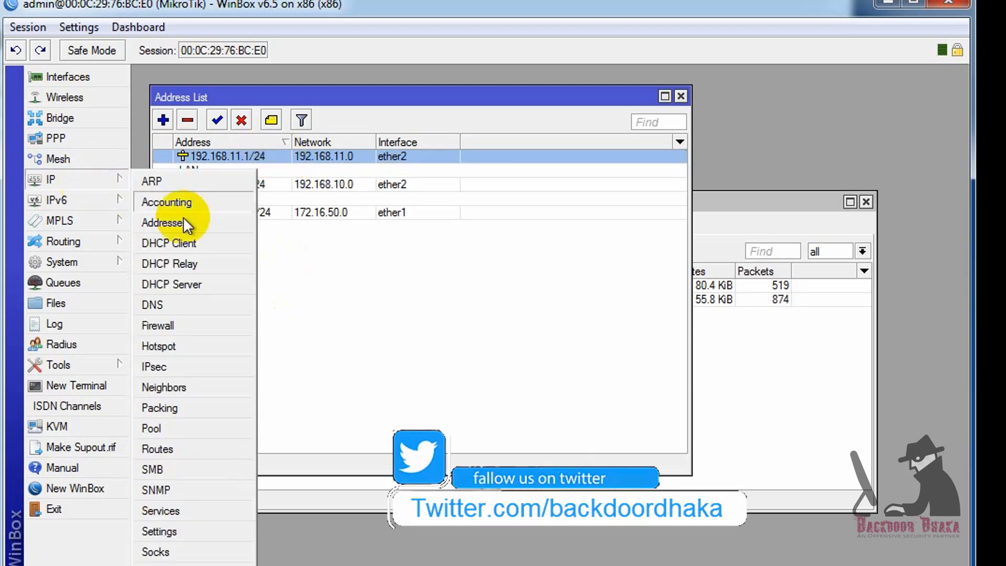
- Inspect the existing 192.168.10.0/24 DHCP network and the dhcp1 server settings
click(172, 284)
click(255, 266)
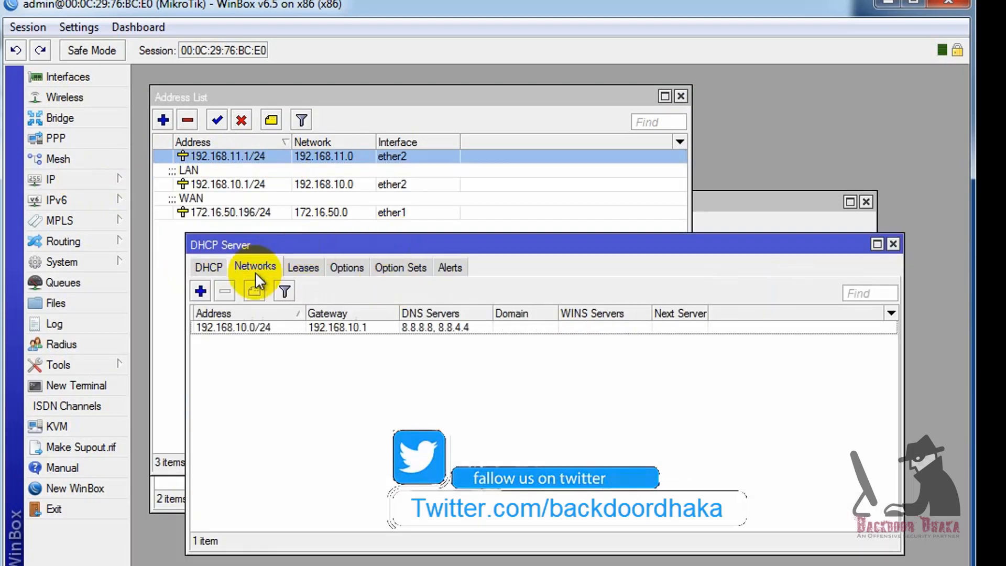
click(233, 328)
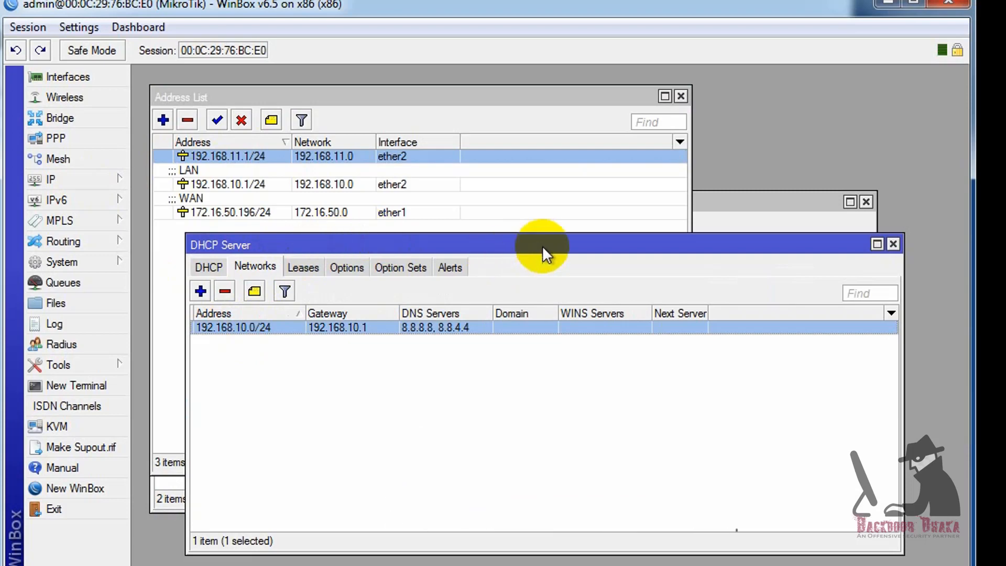
drag(543, 245, 548, 267)
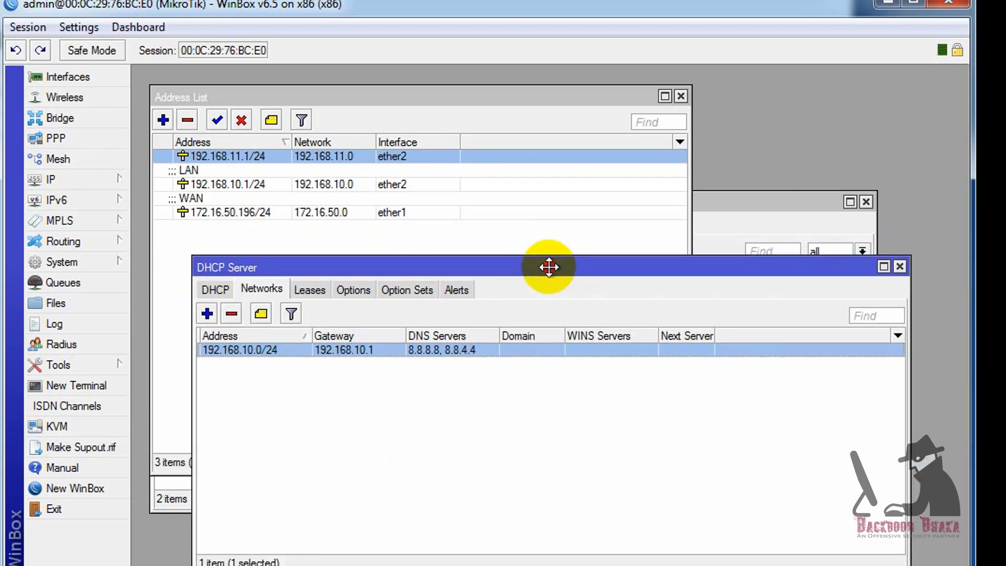
drag(549, 267, 545, 239)
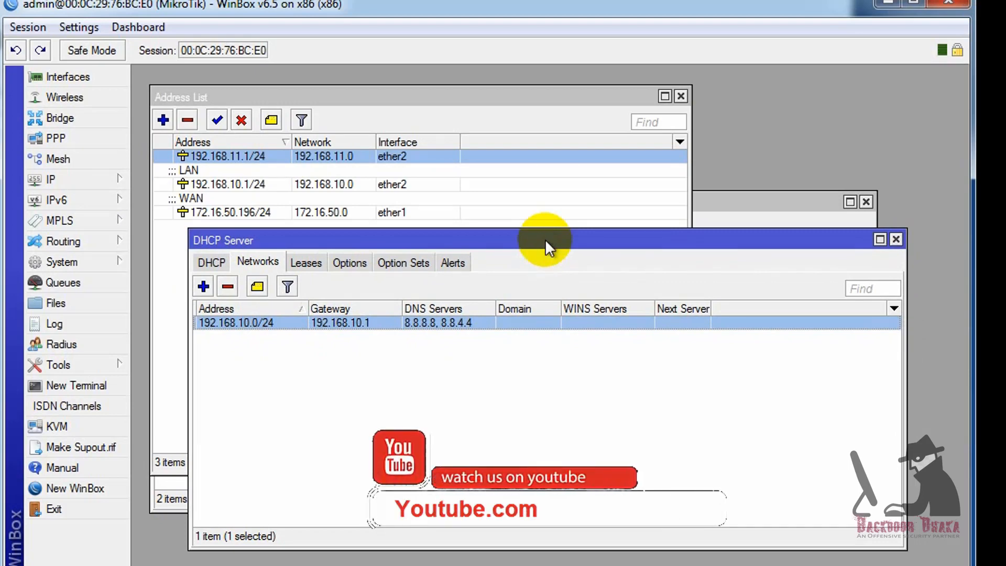
double_click(217, 323)
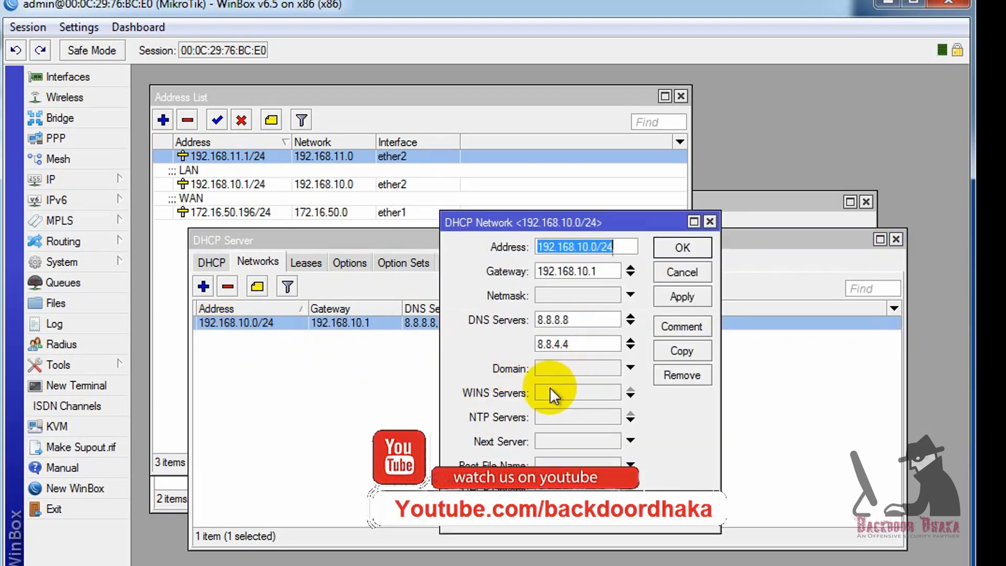
click(682, 248)
click(211, 262)
double_click(302, 323)
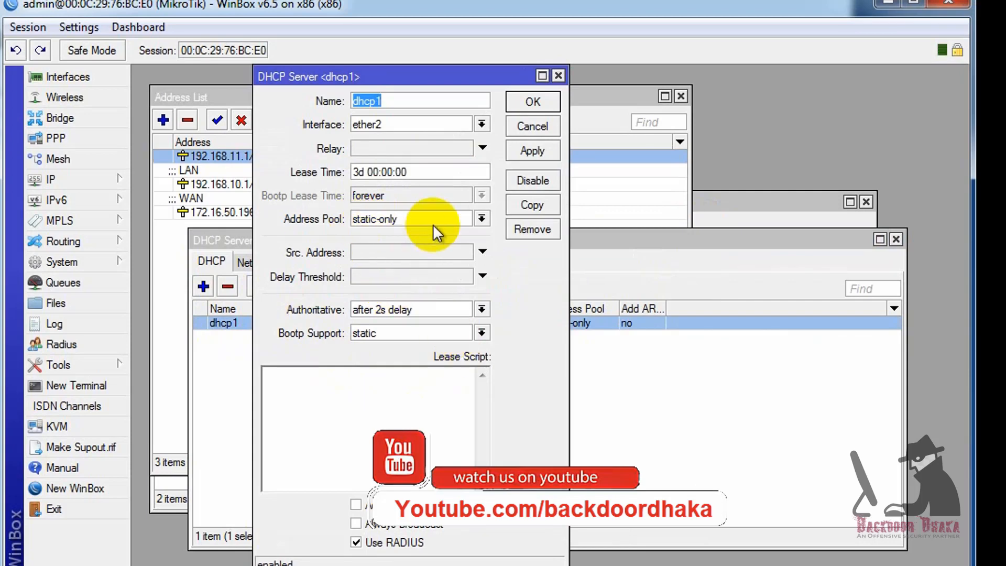
click(559, 76)
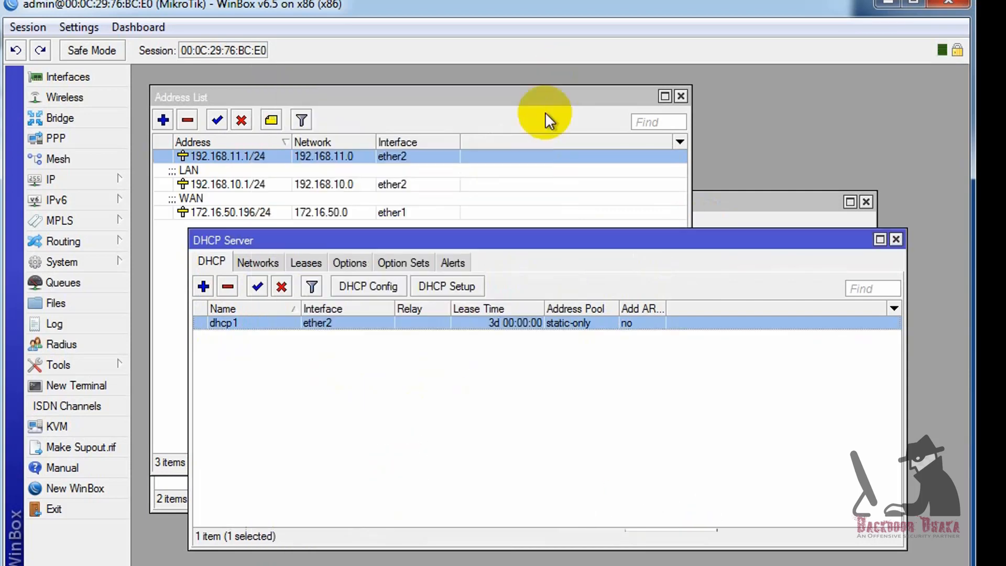
click(258, 262)
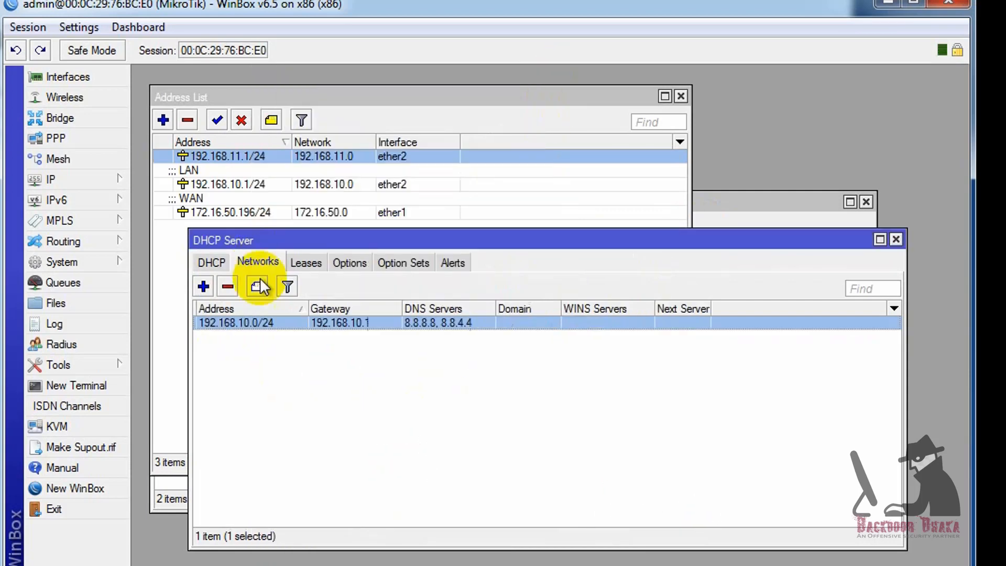
- Add DHCP network 192.168.11.0/24 with gateway 192.168.11.1 and DNS 8.8.8.8 and 8.8.4.4
click(203, 286)
text(19)
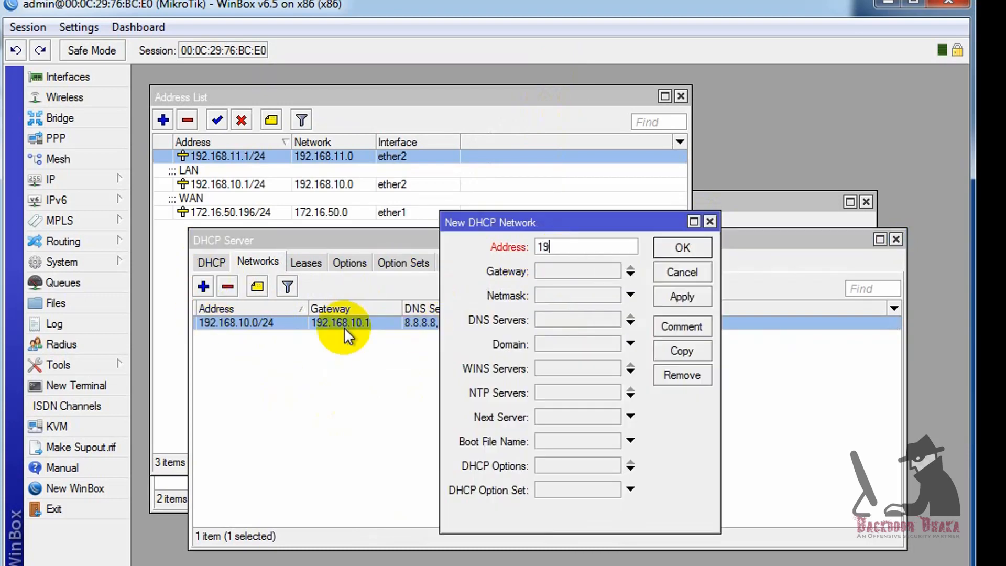
text(2.168.11.0)
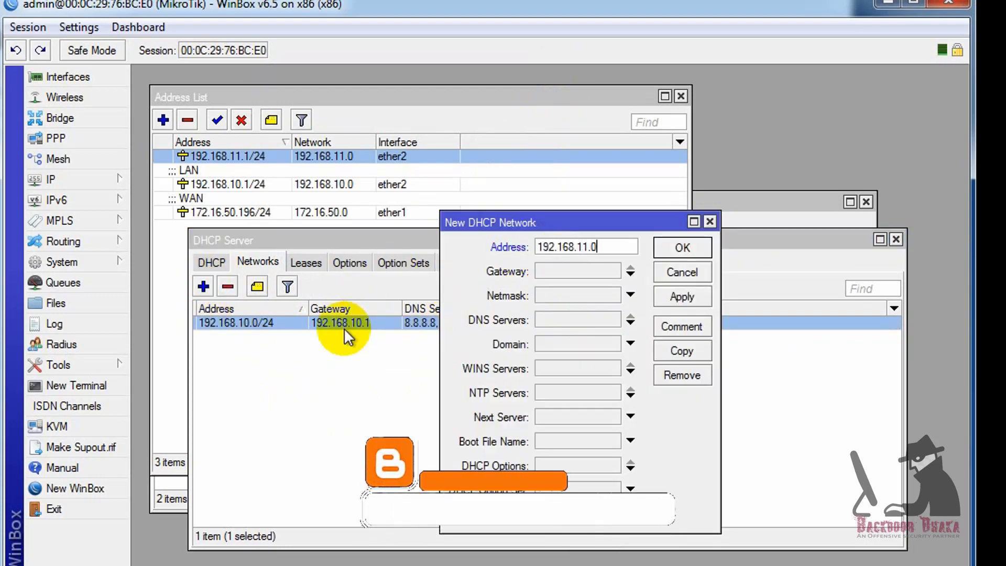
text(/24)
click(575, 268)
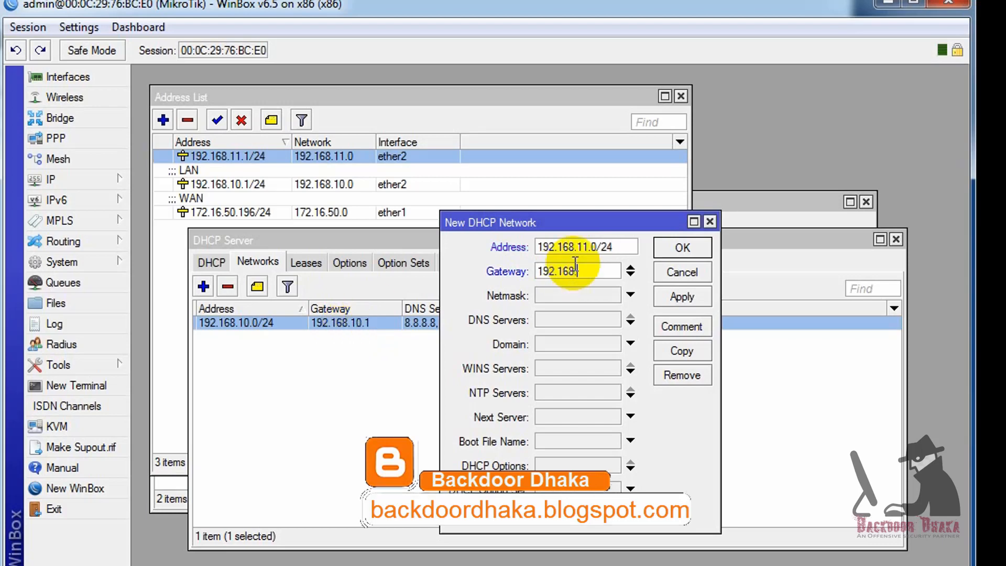
text(192.168.11.1)
click(564, 317)
text(8.8.8.8)
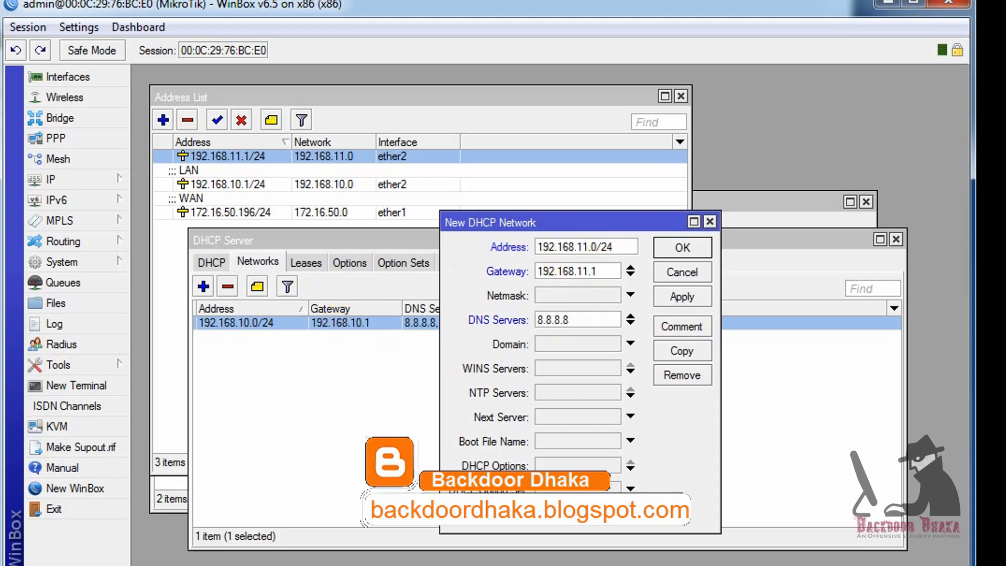
click(570, 344)
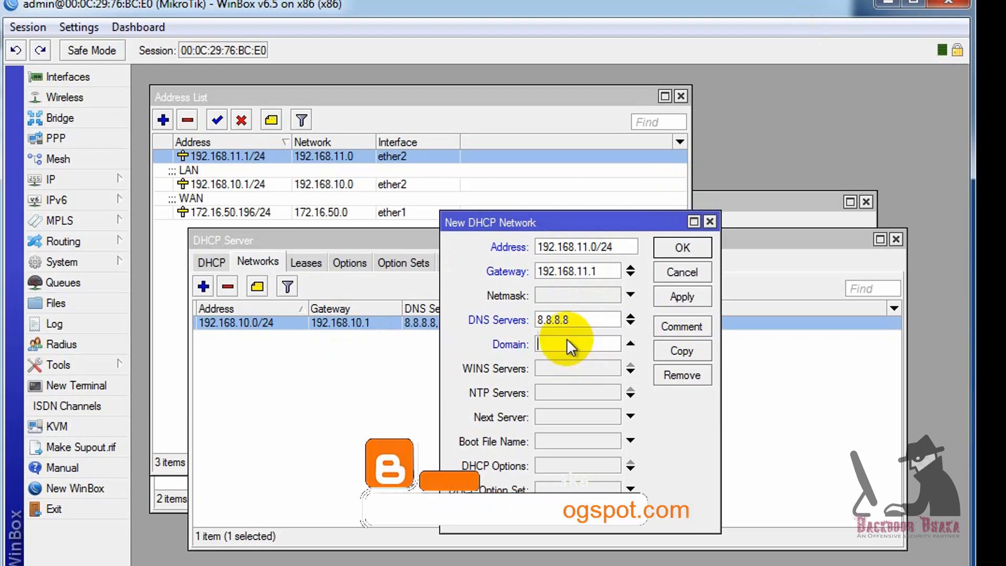
click(631, 323)
text(8.8.8)
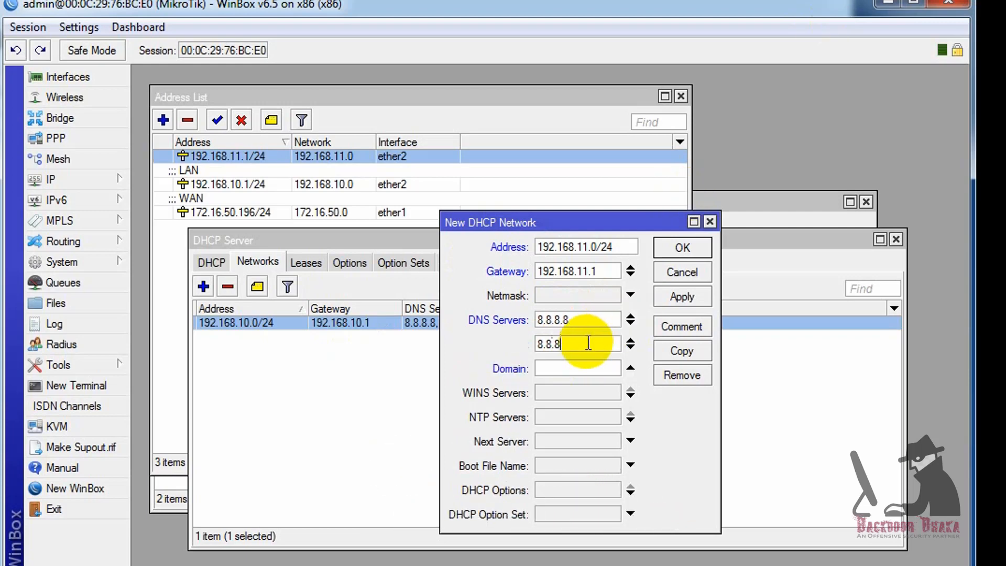
key(BackSpace)
text(4.4)
click(676, 296)
click(677, 248)
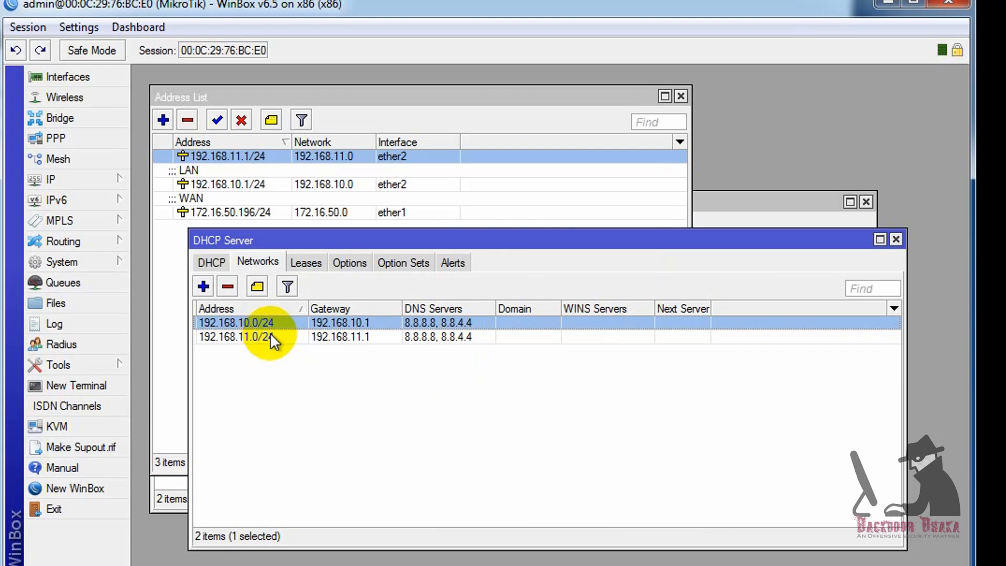
- Create IP pool dynamic_pool with range 192.168.11.200-192.168.11.254
click(86, 184)
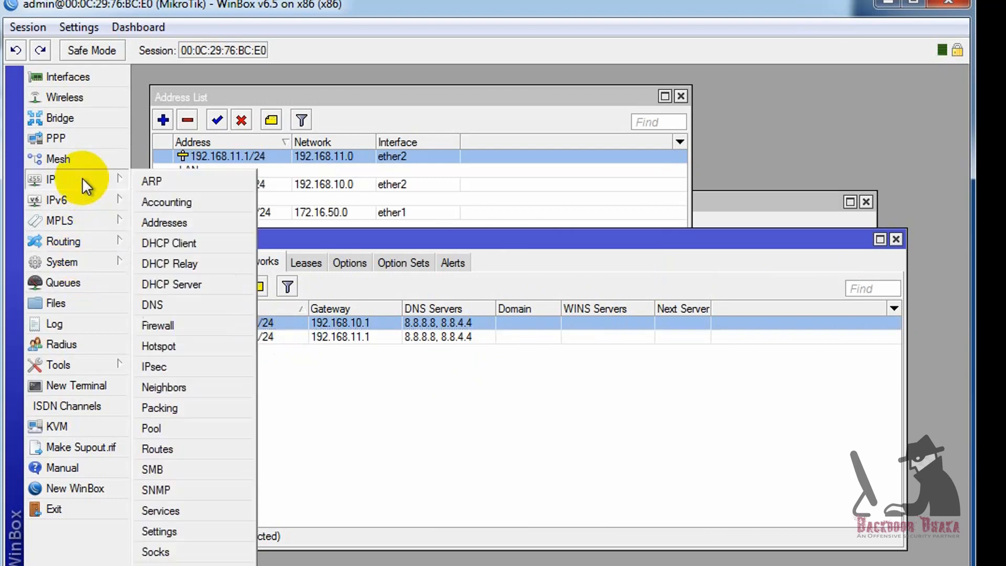
click(152, 428)
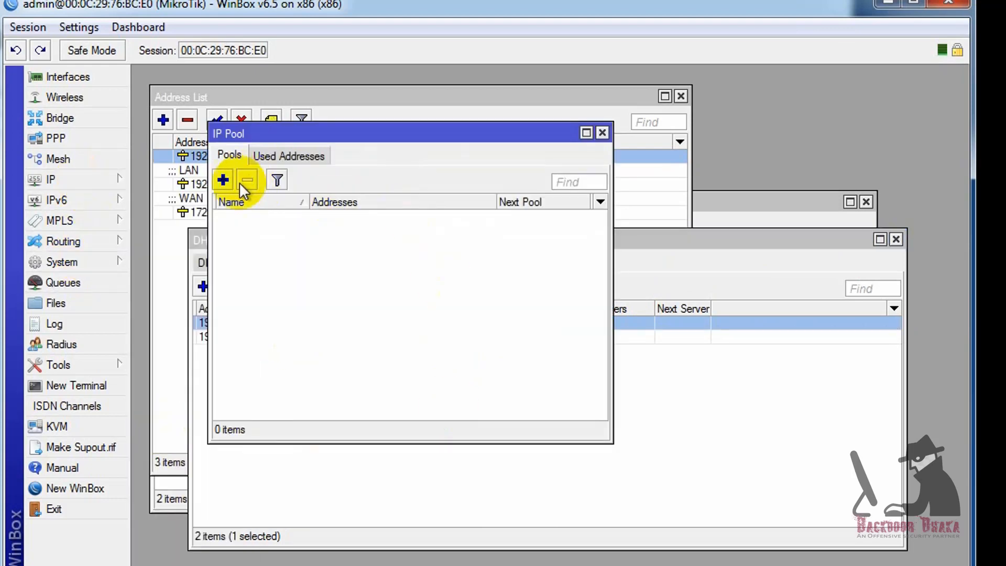
click(224, 180)
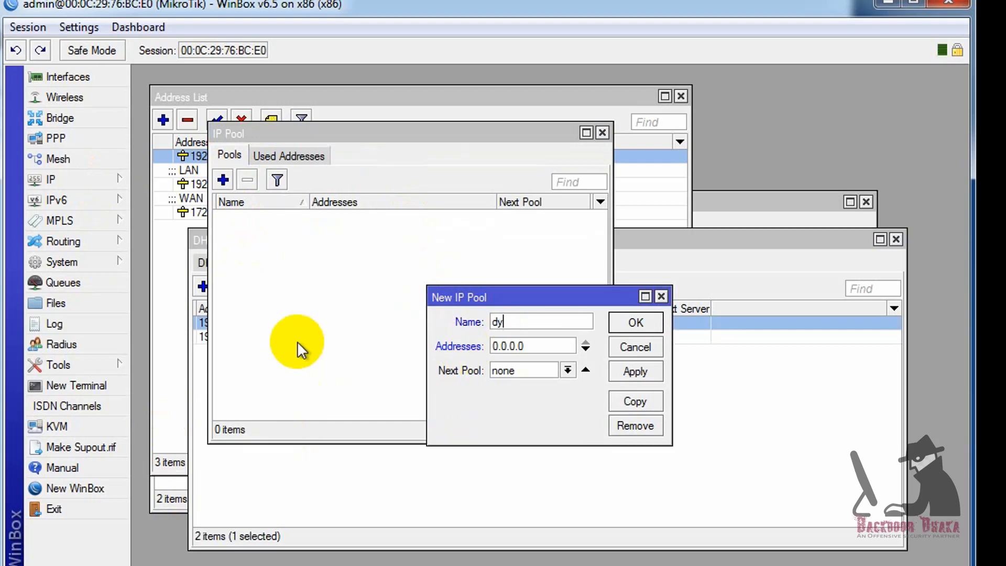
text(dyna)
text(mic_pool)
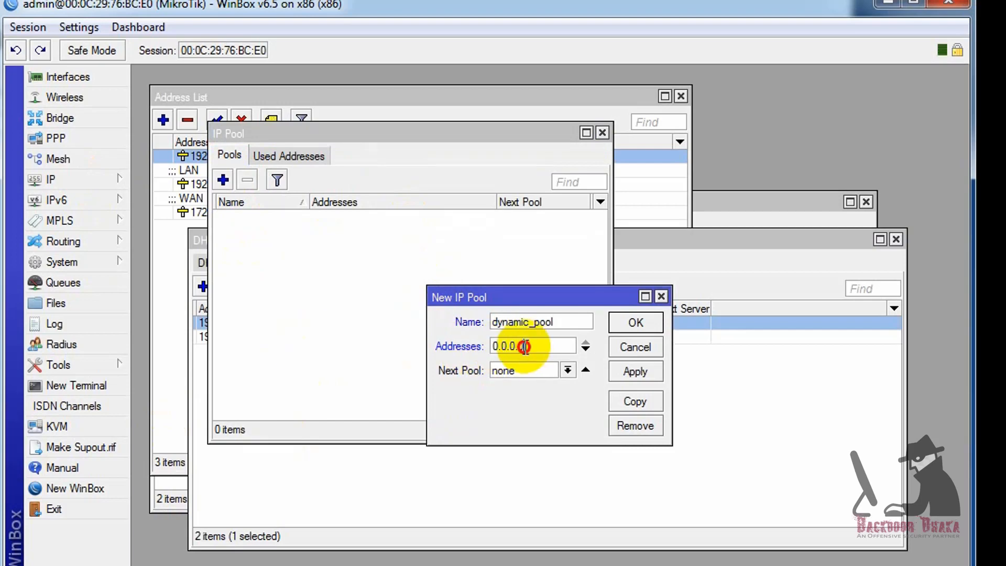
drag(525, 346, 426, 358)
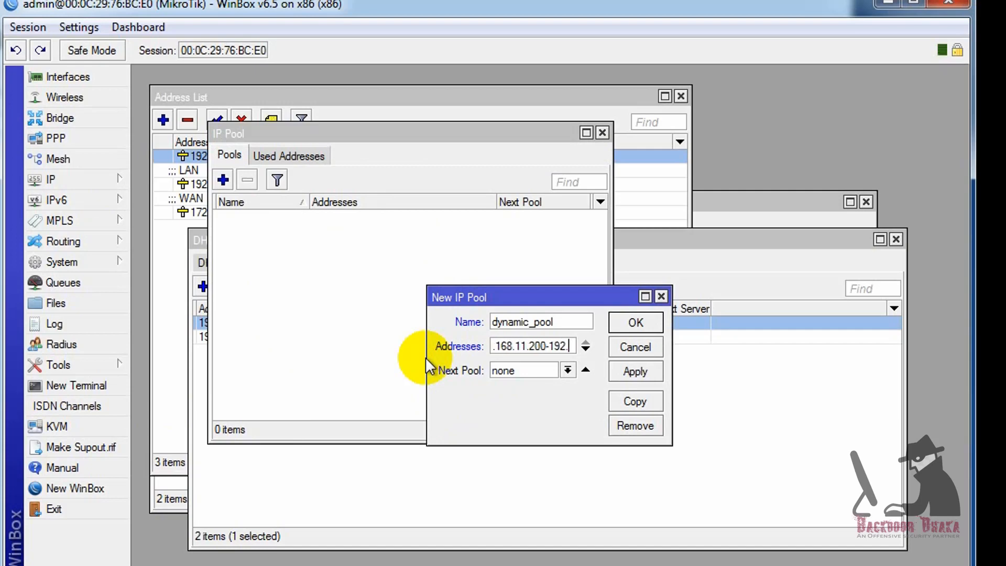
text(168.11.254)
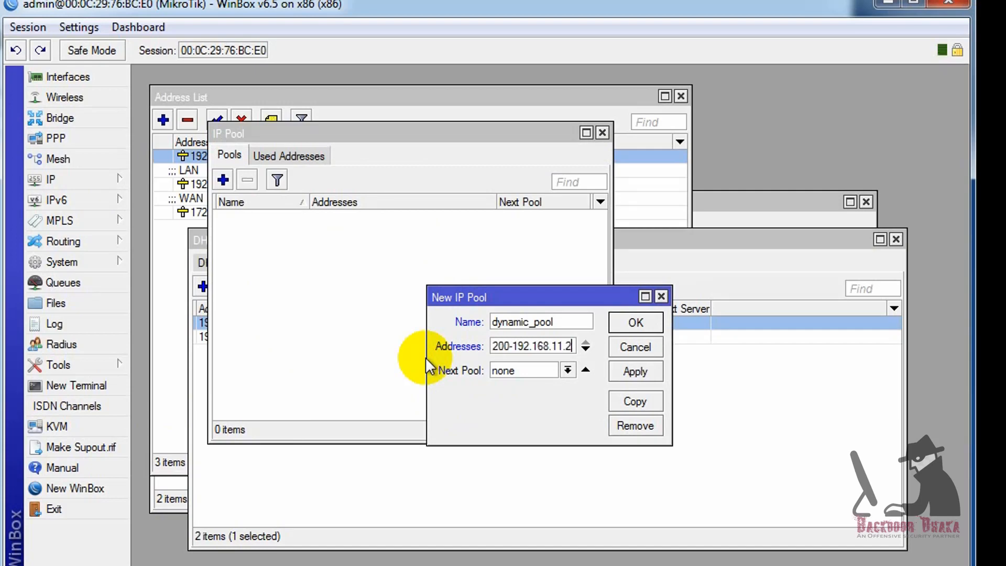
click(635, 373)
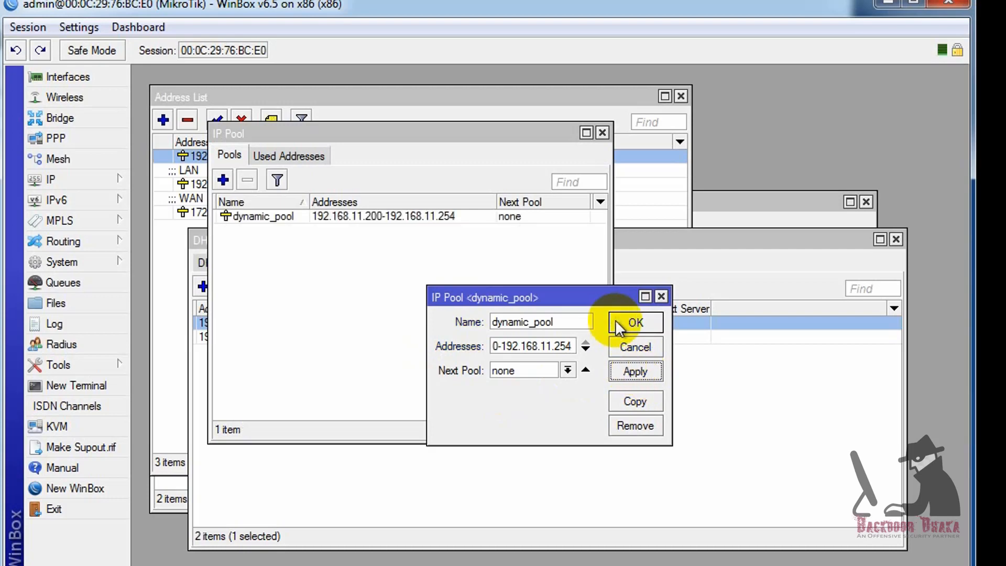
click(633, 322)
- Select dynamic_pool and move the pool window aside to reveal the DHCP networks
click(400, 218)
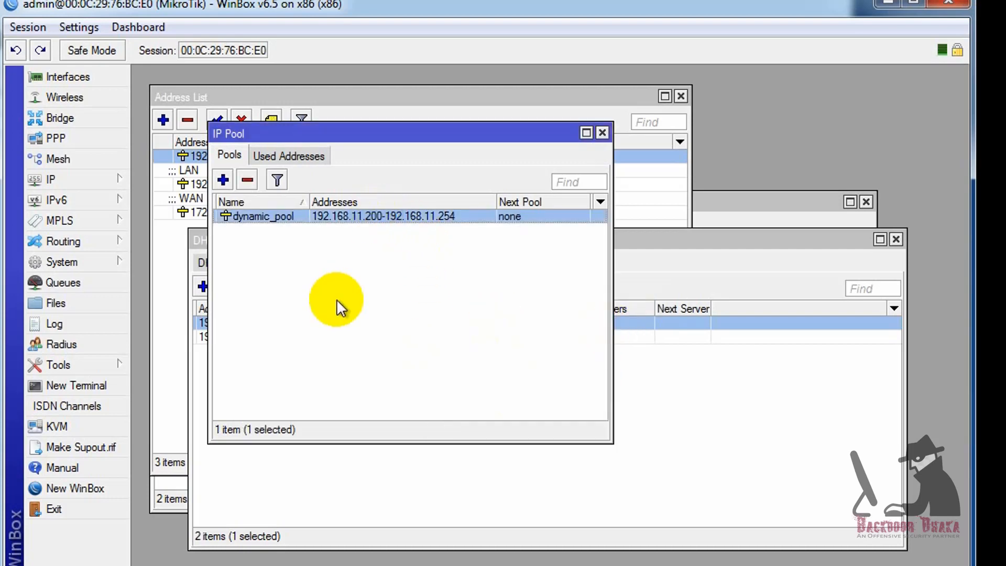
drag(360, 131, 398, 381)
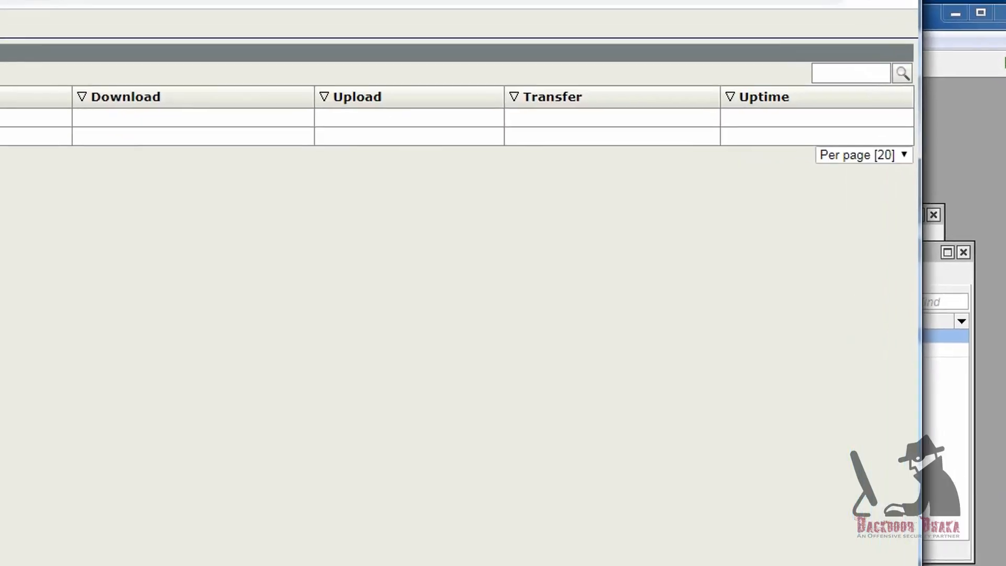
click(48, 257)
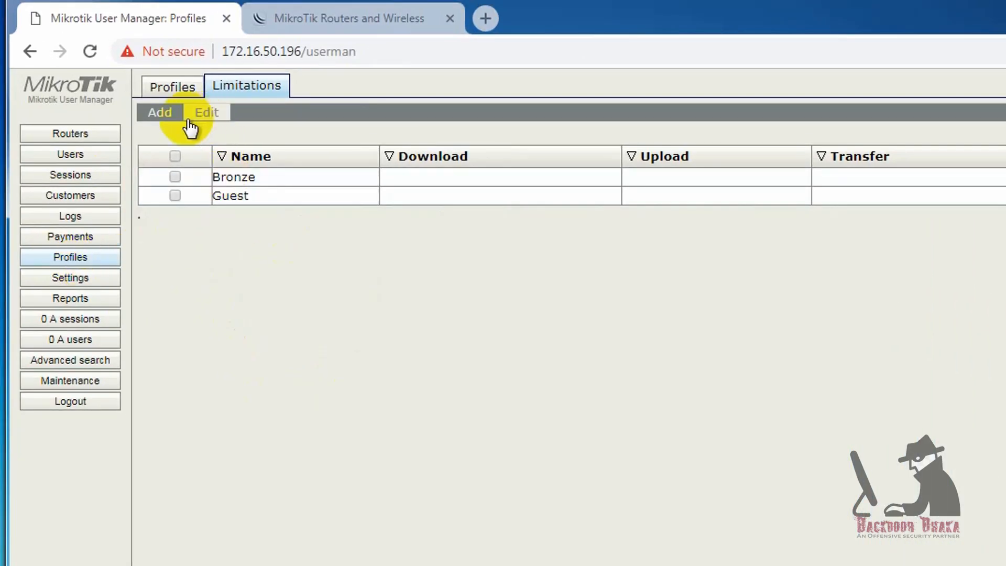
- Create a new User Manager profile named Guest
click(173, 95)
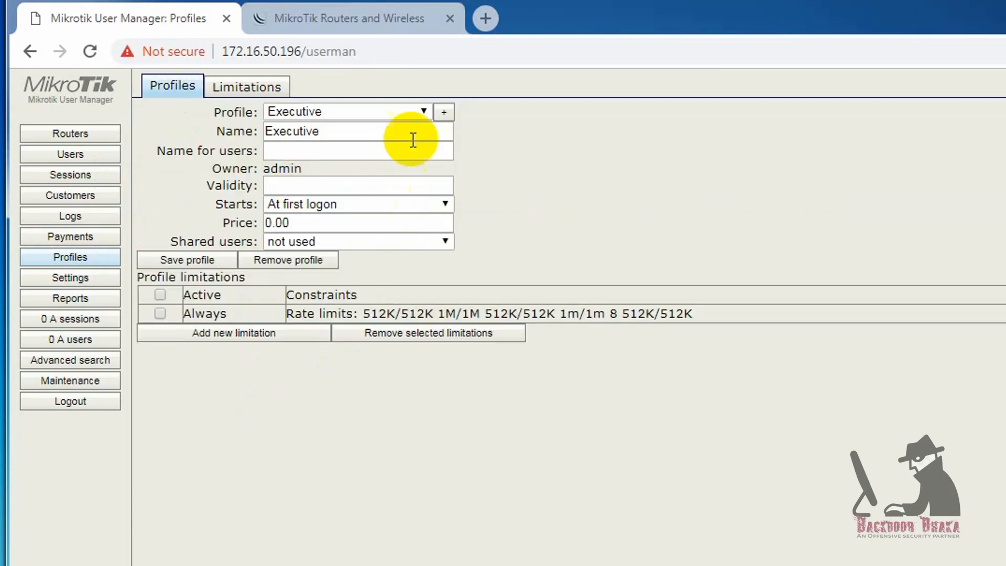
click(445, 111)
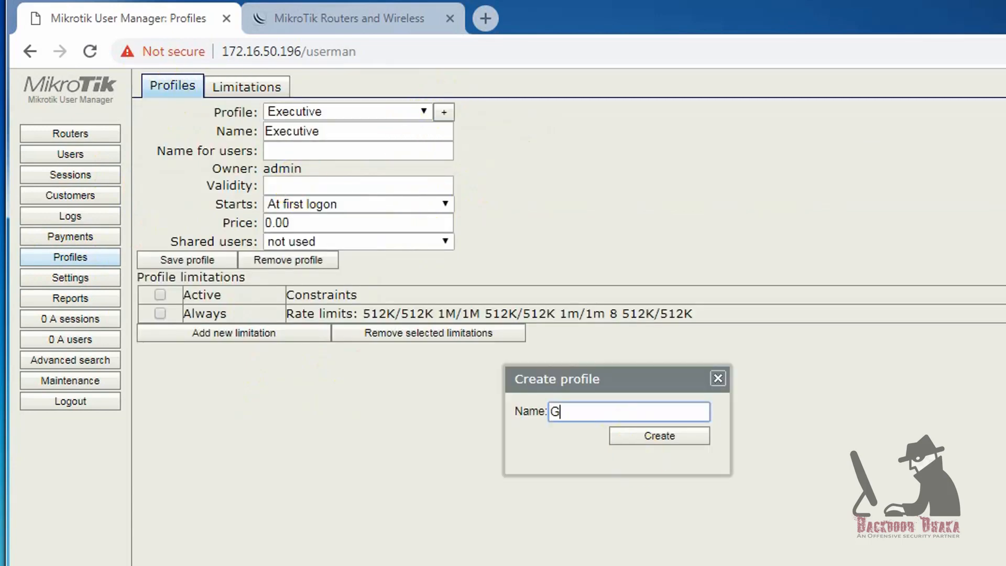
text(Guest)
click(658, 435)
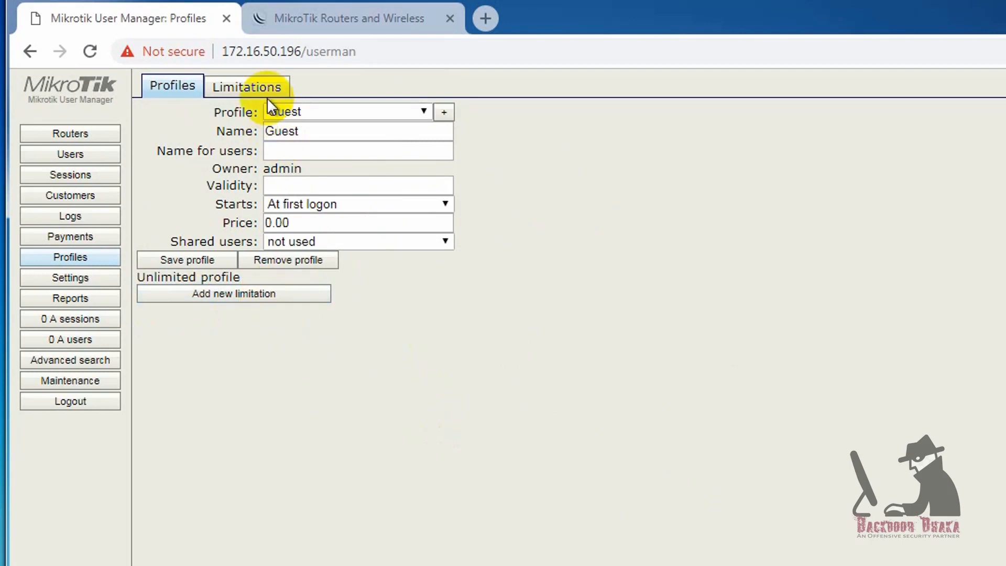
- Edit the Guest limitation and expand its Constraints to reach the IP pool field
click(242, 88)
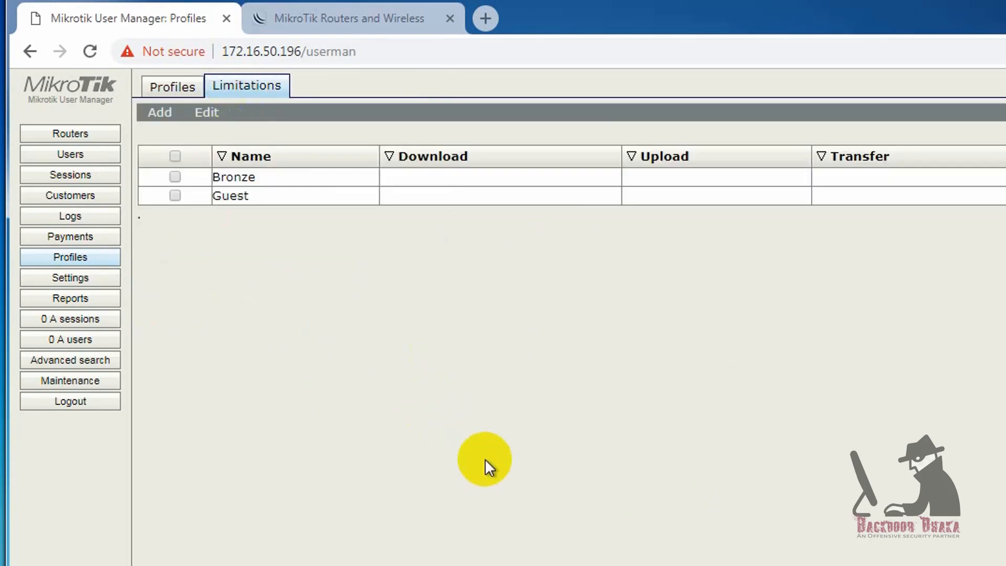
click(237, 198)
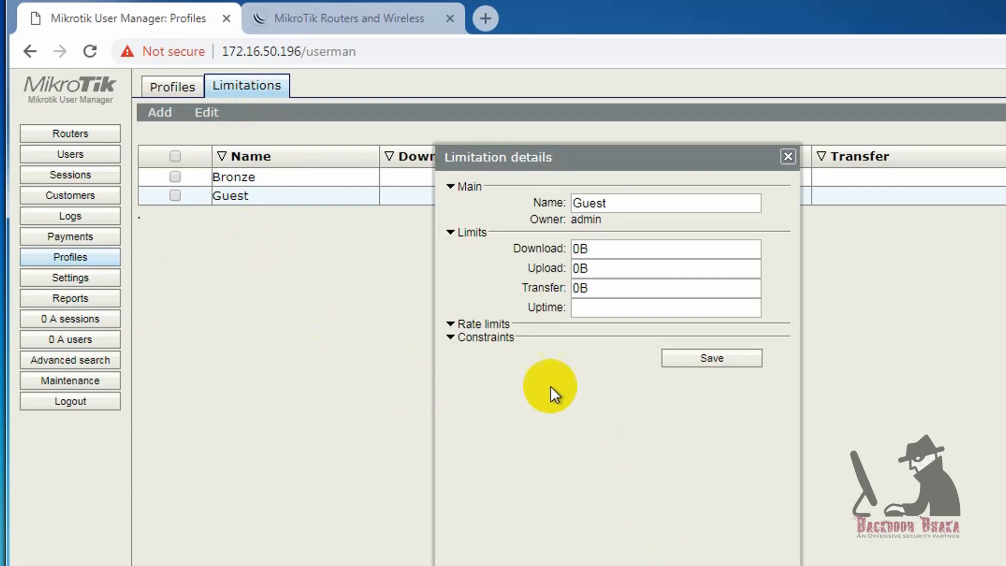
click(453, 338)
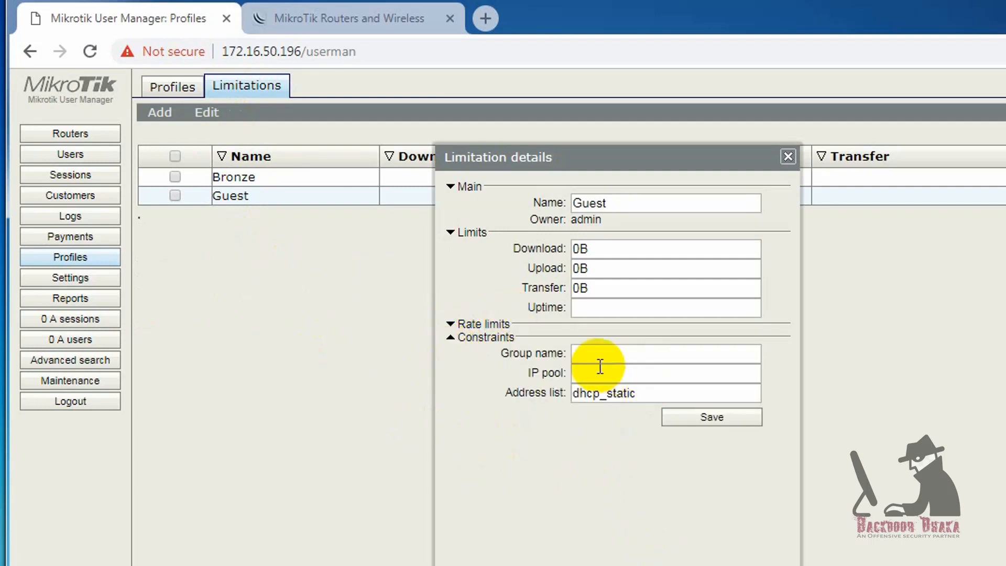
click(586, 373)
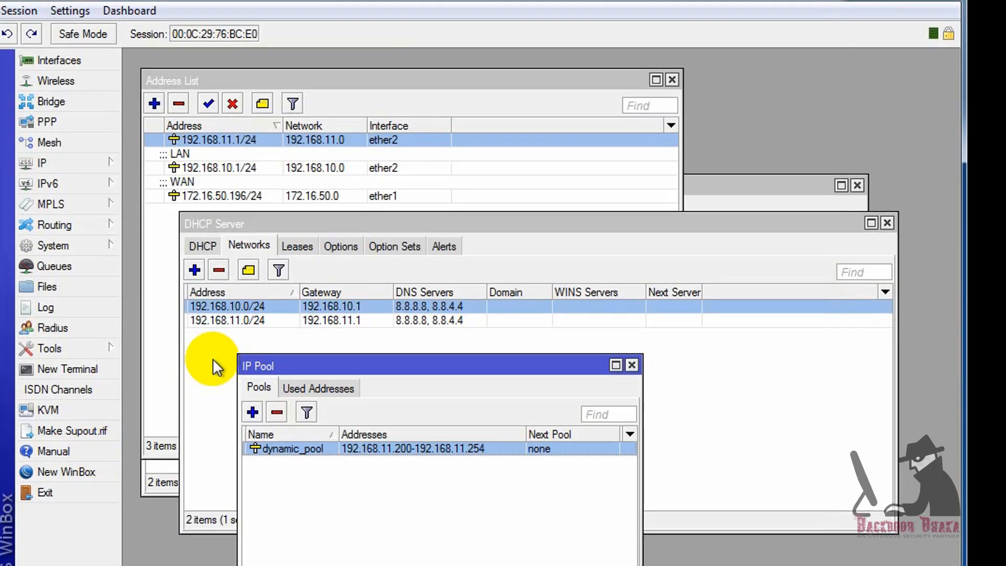
- Copy the dynamic_pool name from WinBox and paste it into the Guest limitation's IP pool field
double_click(292, 449)
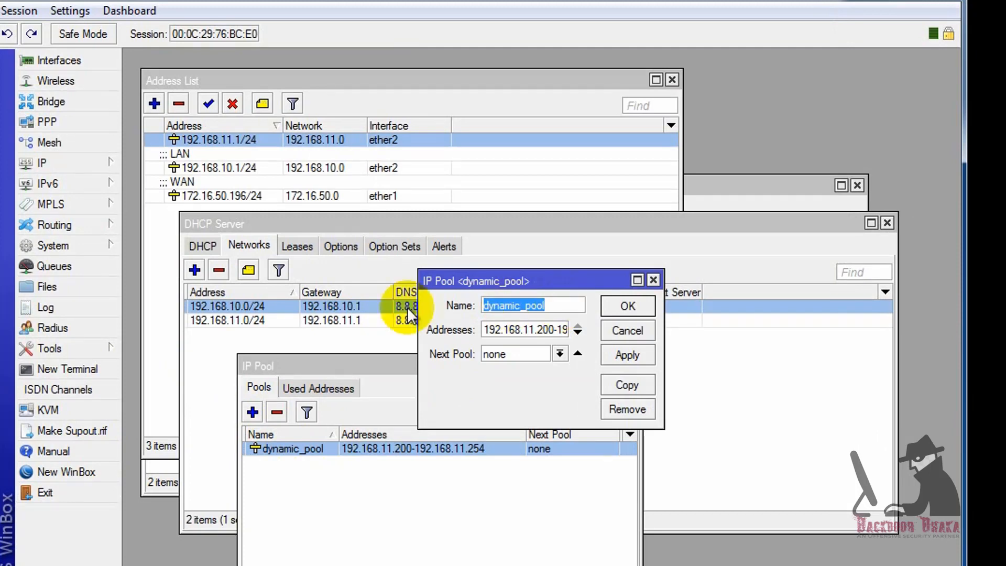
double_click(553, 301)
key(ctrl+c)
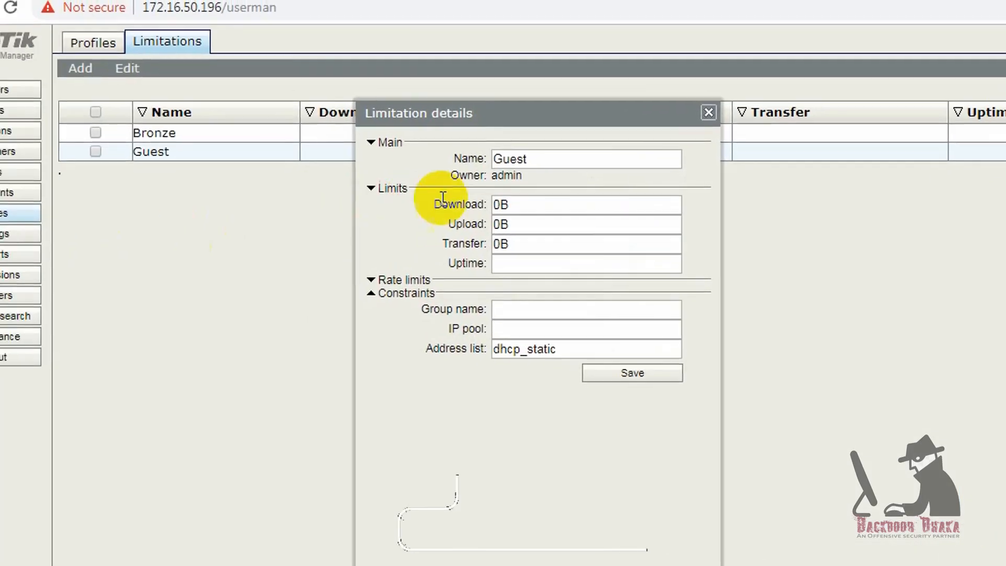
click(601, 343)
key(ctrl+v)
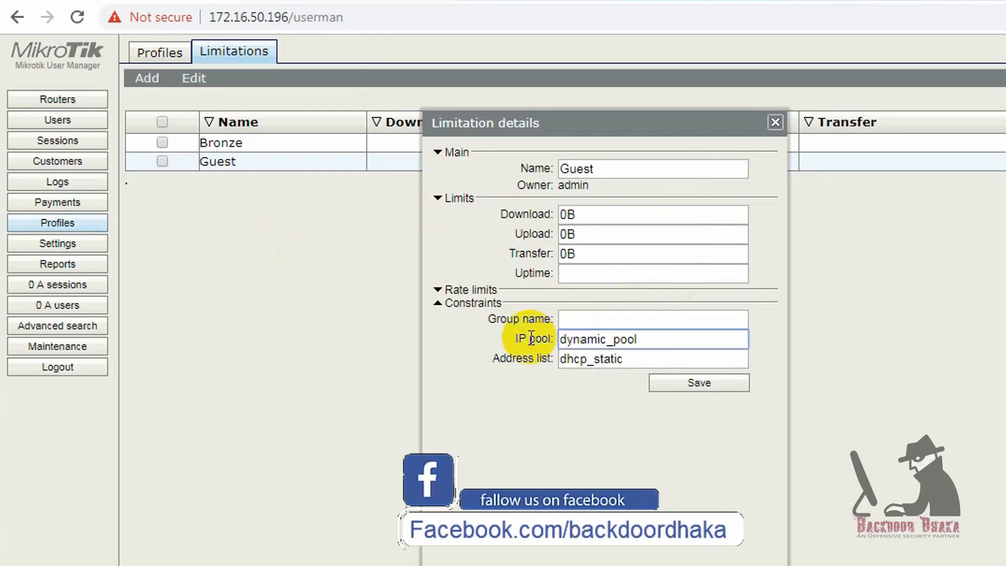
- Save the Guest limitation and add it to the Guest profile's limitations
click(697, 384)
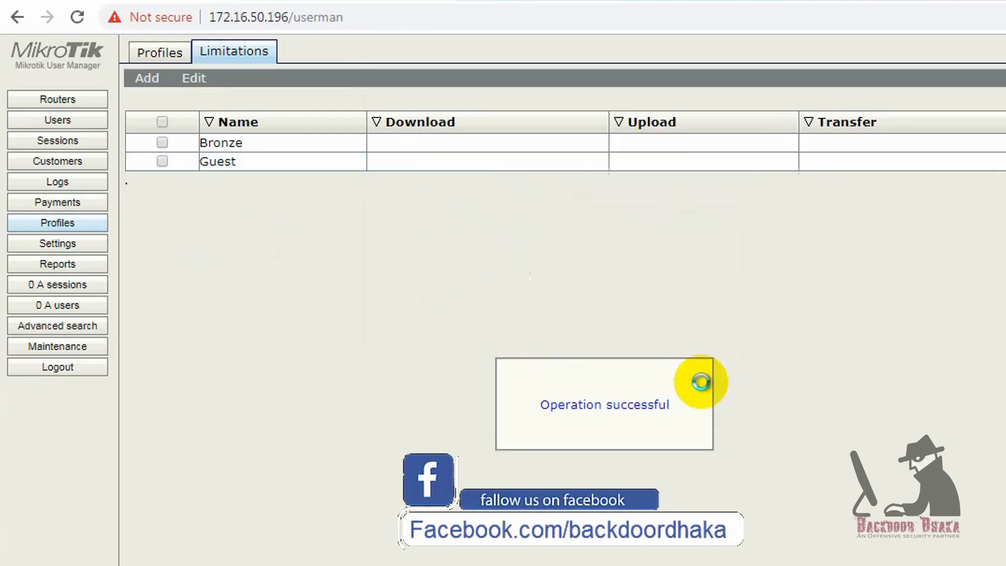
click(178, 53)
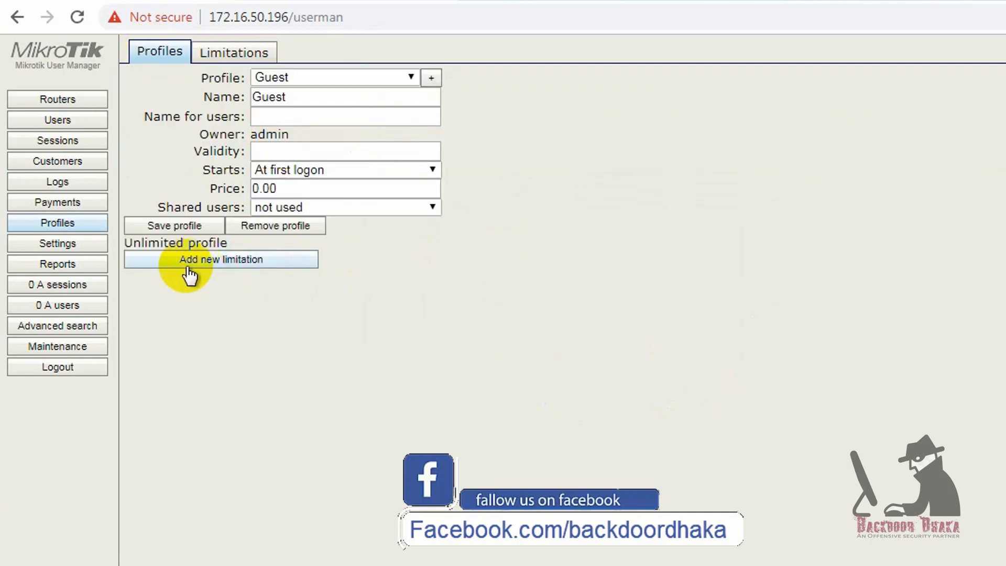
click(233, 261)
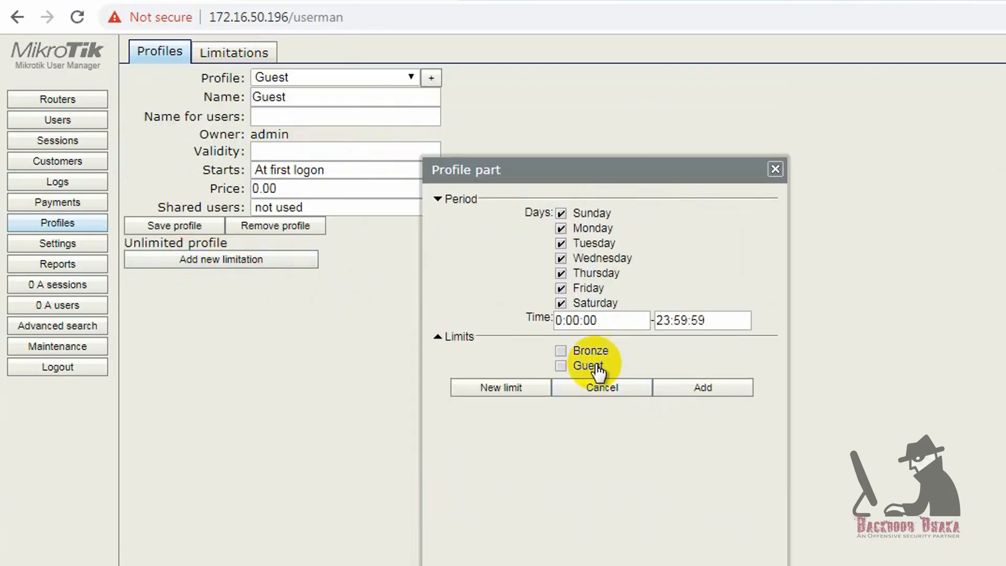
click(581, 367)
click(703, 388)
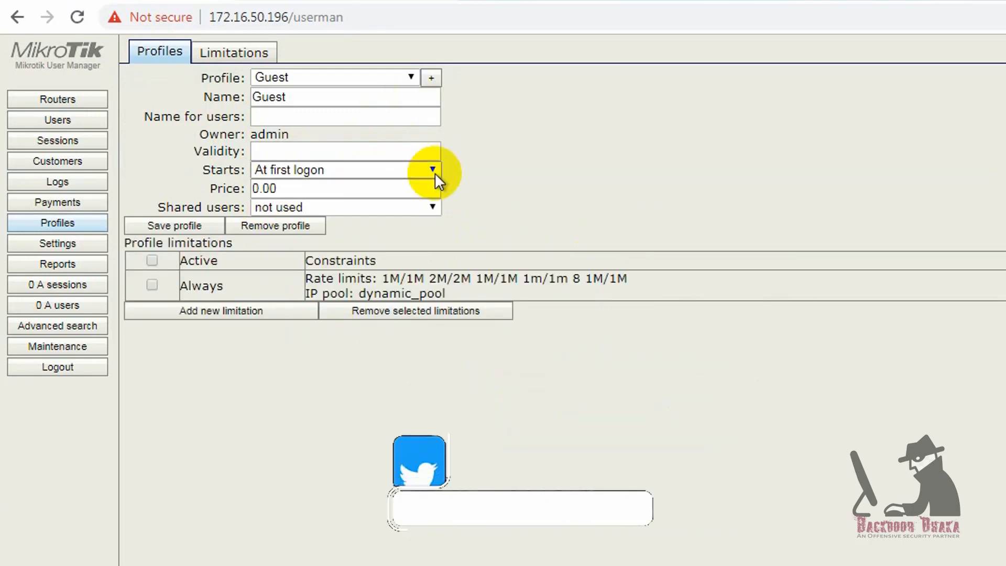
- Review the existing client user, then remove it from the Users list
click(55, 120)
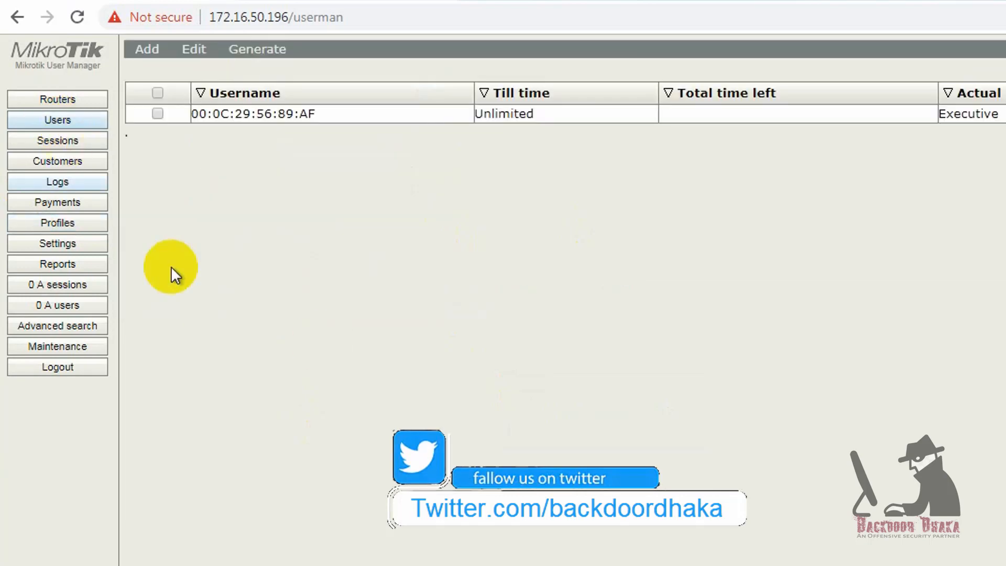
click(488, 125)
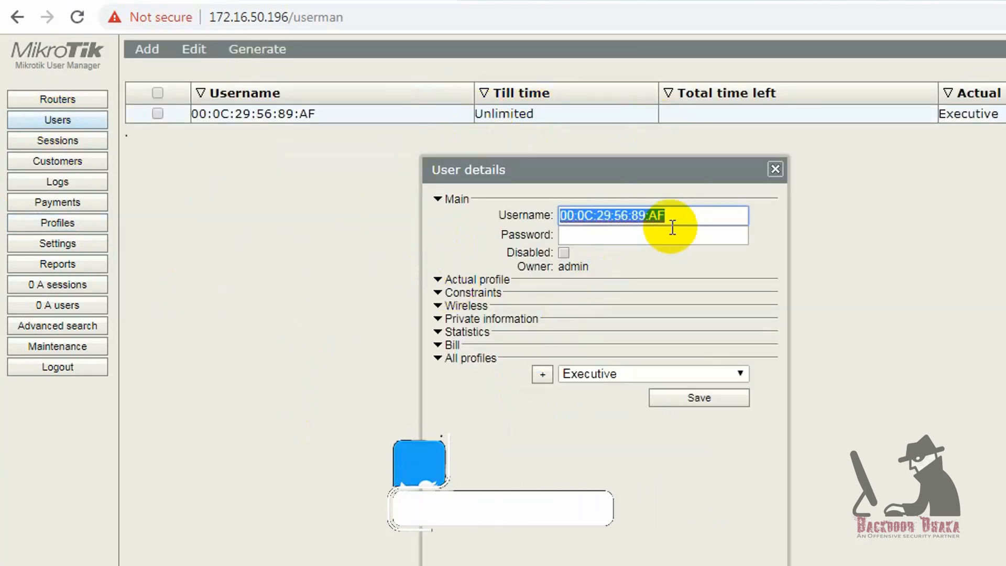
click(775, 168)
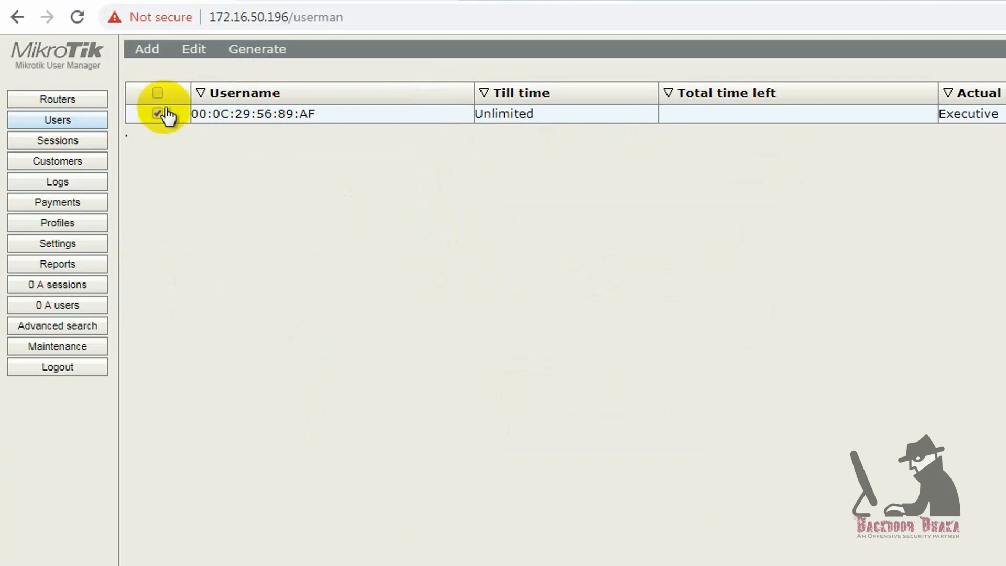
click(194, 49)
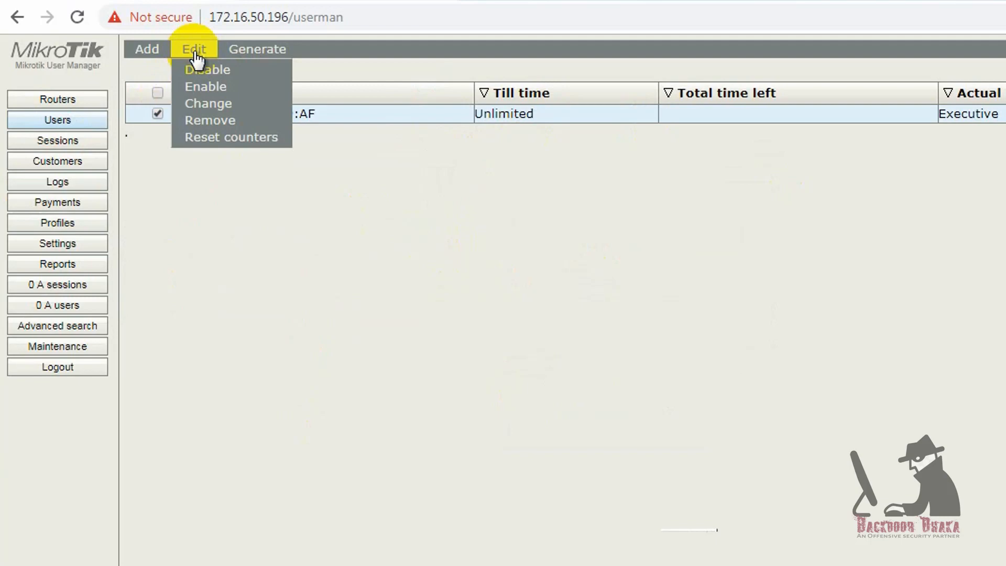
click(225, 121)
click(693, 123)
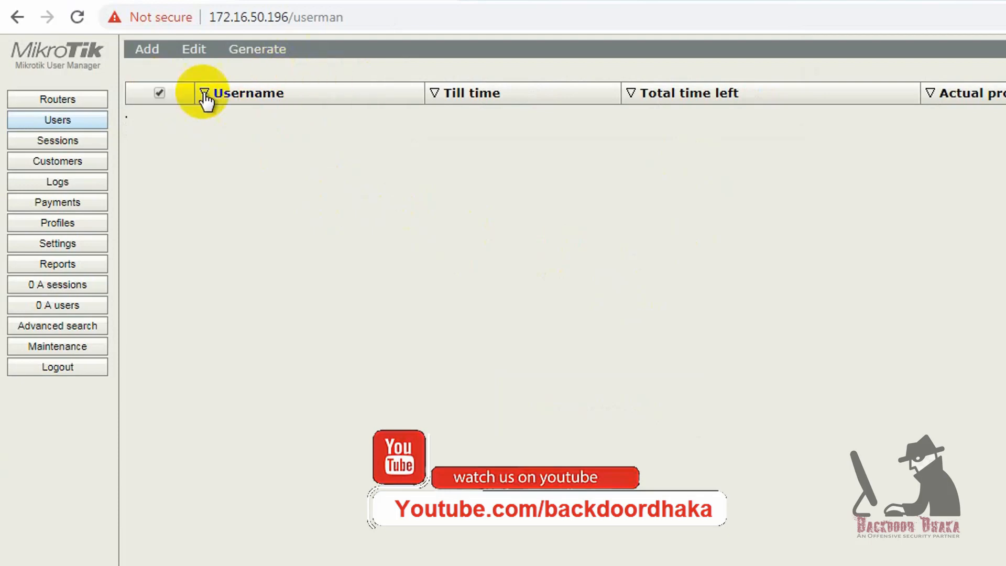
- Add a single new user with the client's MAC address pasted as its username
click(148, 49)
click(145, 71)
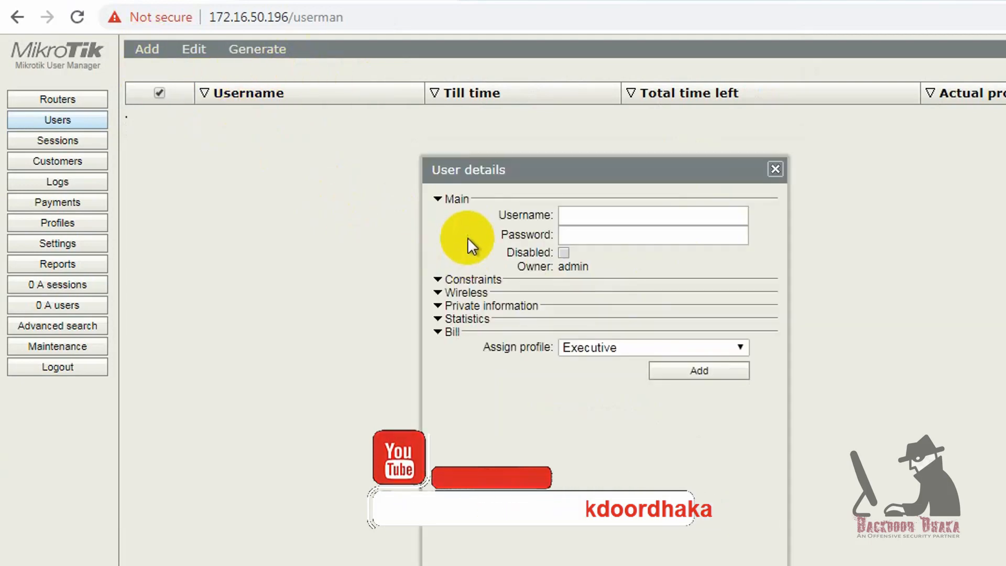
right_click(599, 217)
click(451, 565)
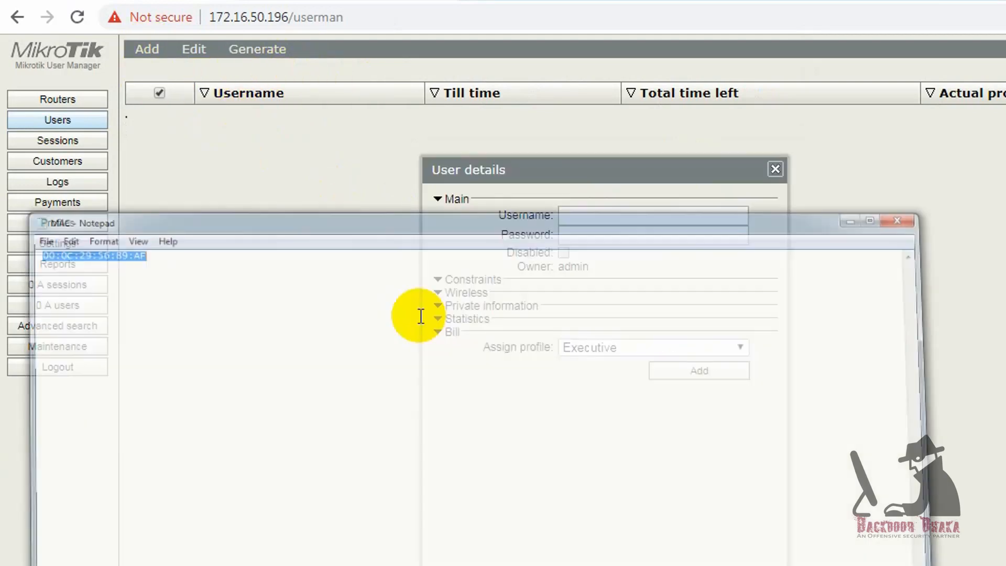
right_click(113, 148)
click(169, 209)
key(alt+Tab)
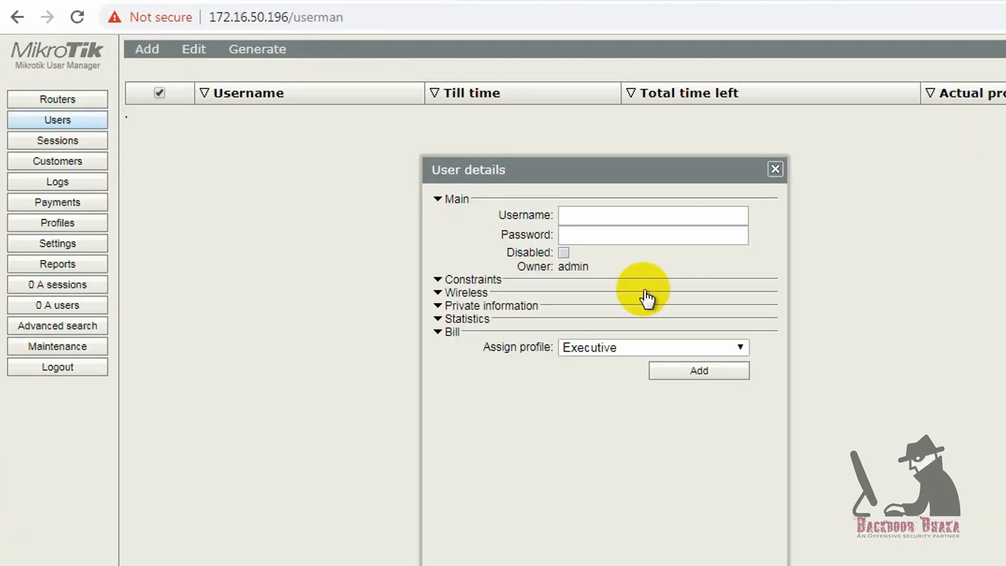
click(588, 215)
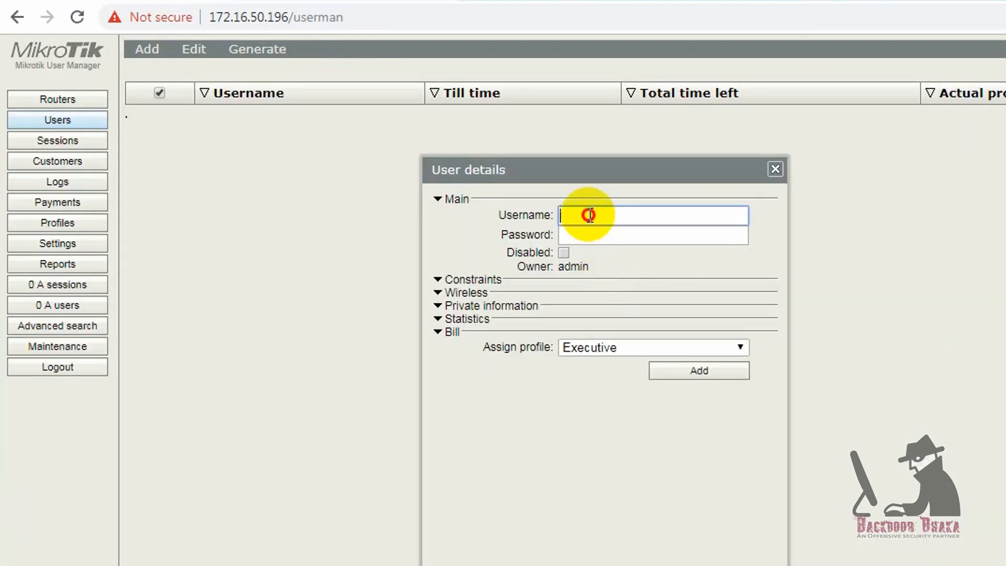
- Assign the Guest profile to the new user, create it, and check its details
click(438, 281)
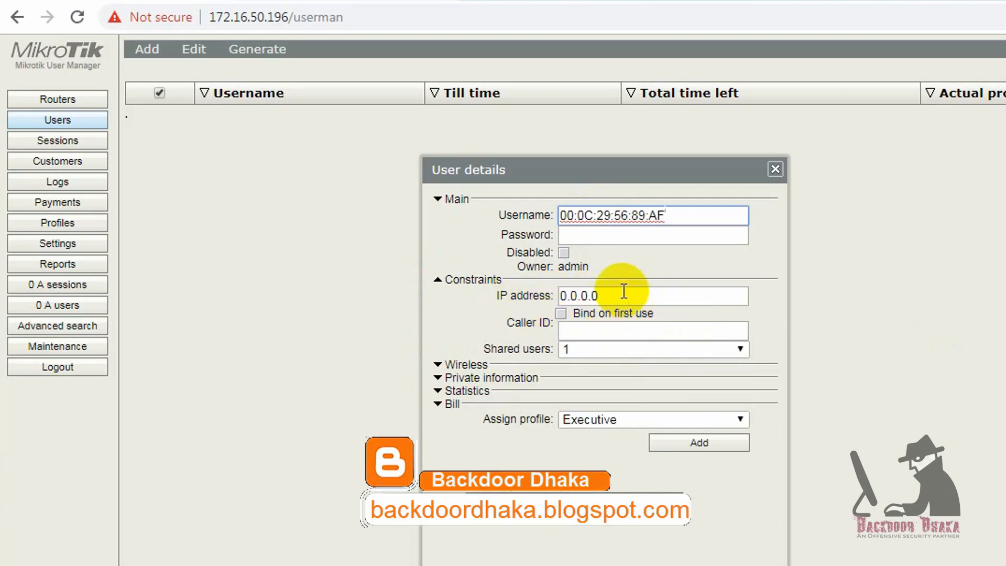
drag(624, 291, 574, 295)
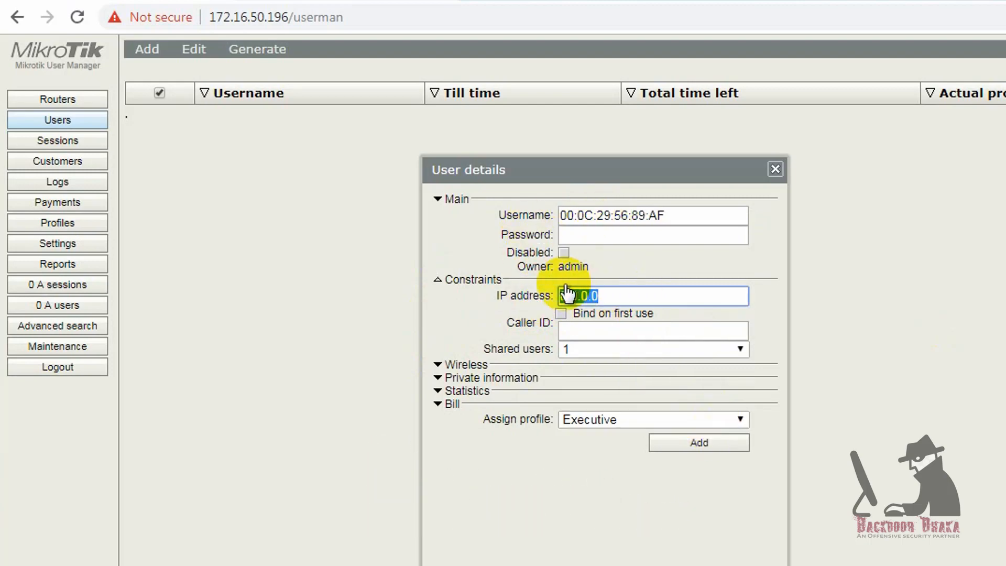
click(612, 420)
click(587, 453)
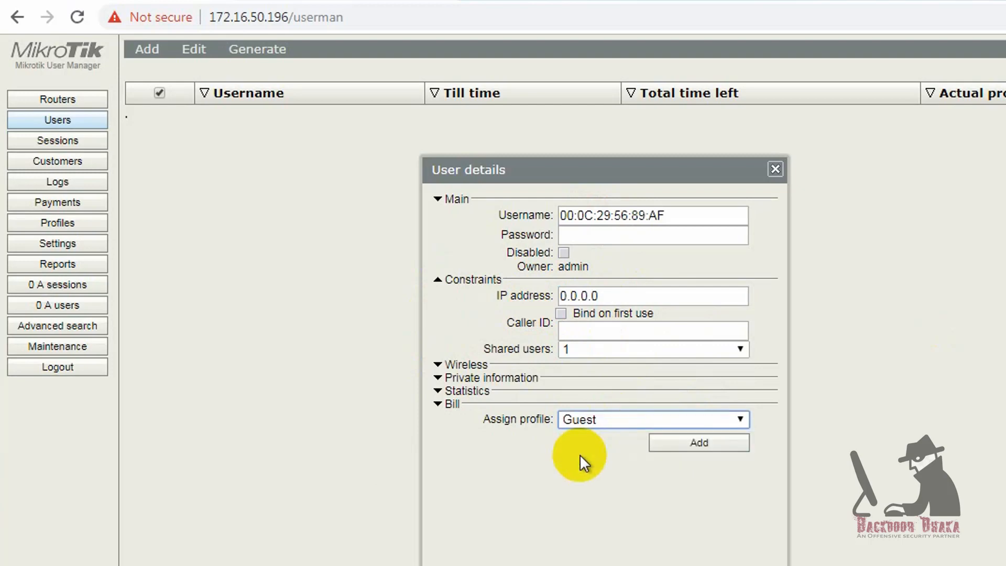
click(710, 448)
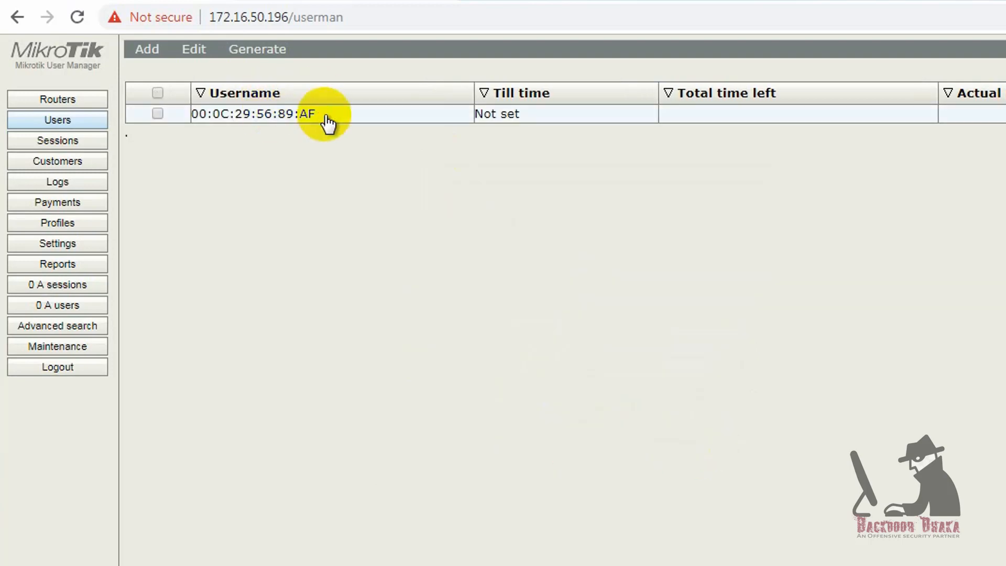
click(326, 116)
click(775, 168)
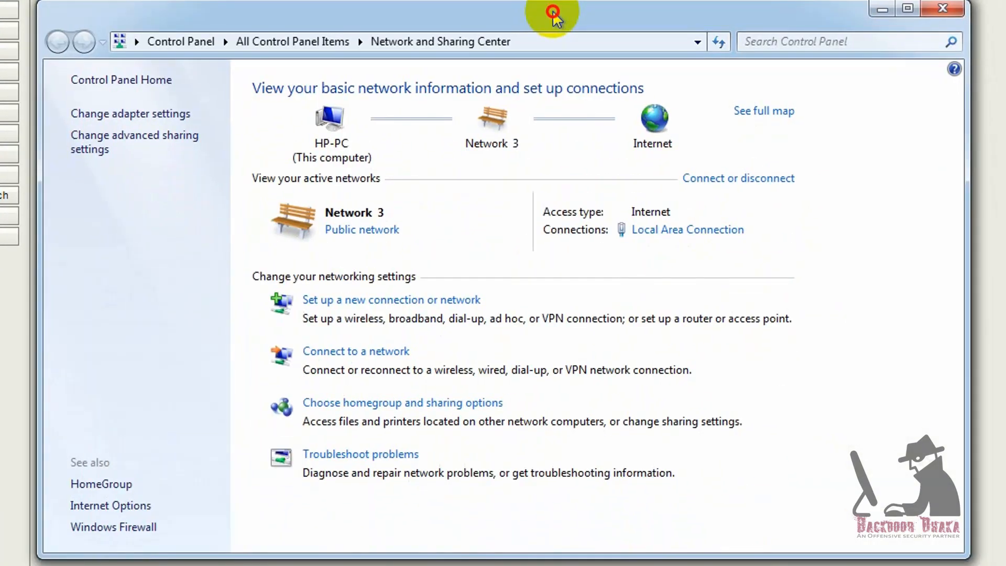
- Reconnect Local Area Connection, confirm lease 192.168.11.254 via gateway 192.168.11.1, then reconnect WinBox to the router
click(126, 113)
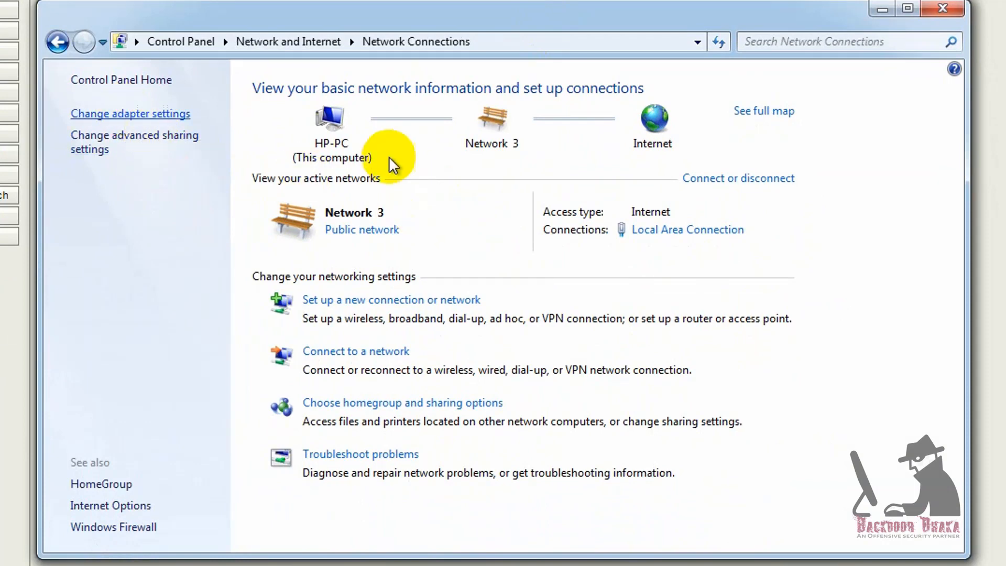
click(148, 130)
right_click(147, 130)
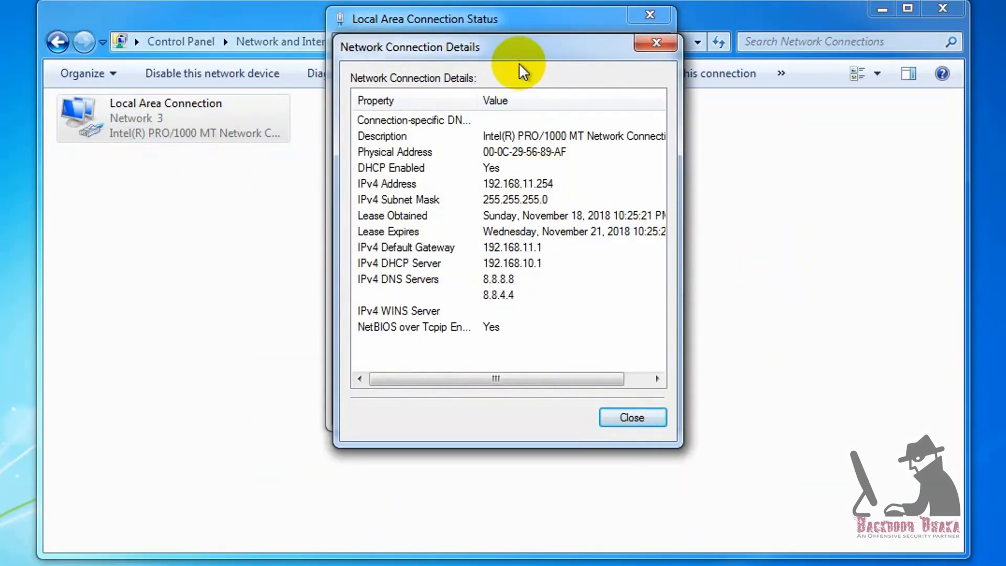
drag(520, 52, 506, 21)
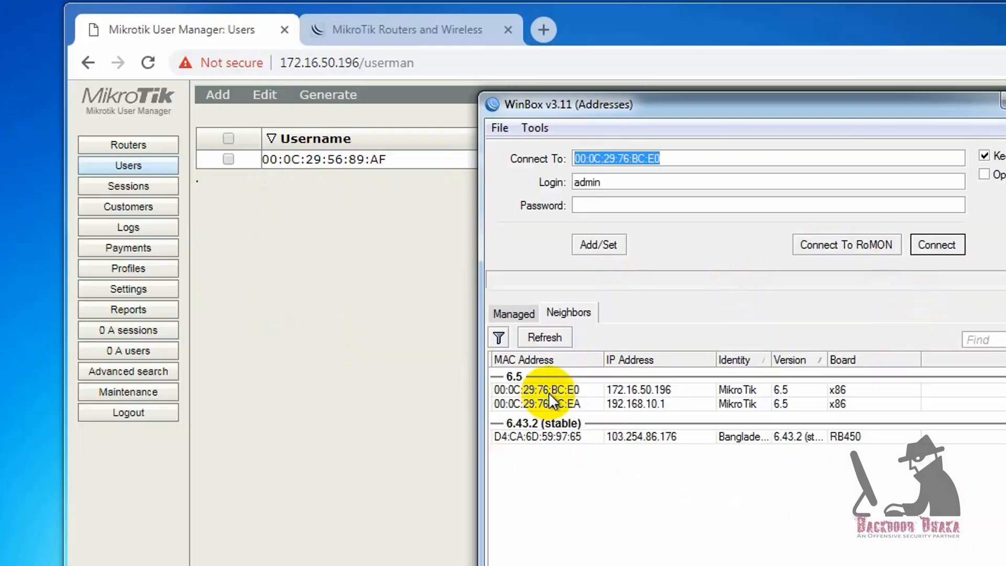
click(545, 403)
click(880, 244)
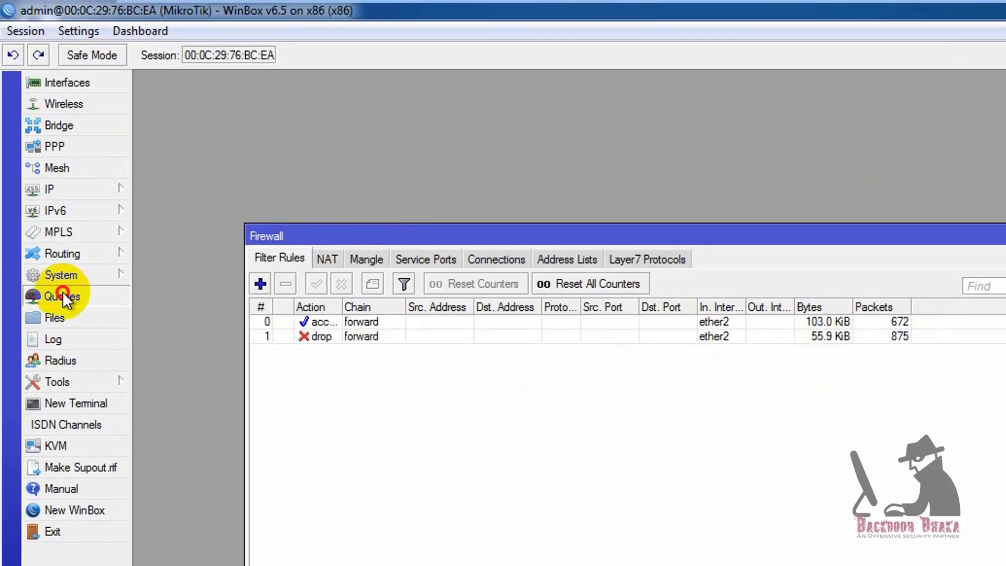
- Inspect the dhcp queue limiting 192.168.11.254 to 1048576, test browsing, then close Queue List and Firewall
click(63, 295)
click(576, 379)
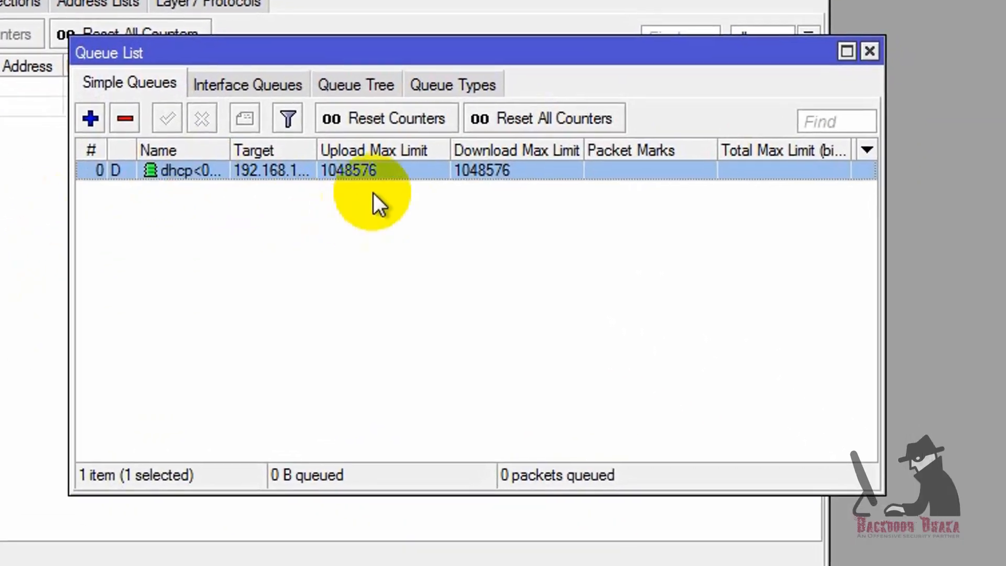
drag(316, 150, 405, 173)
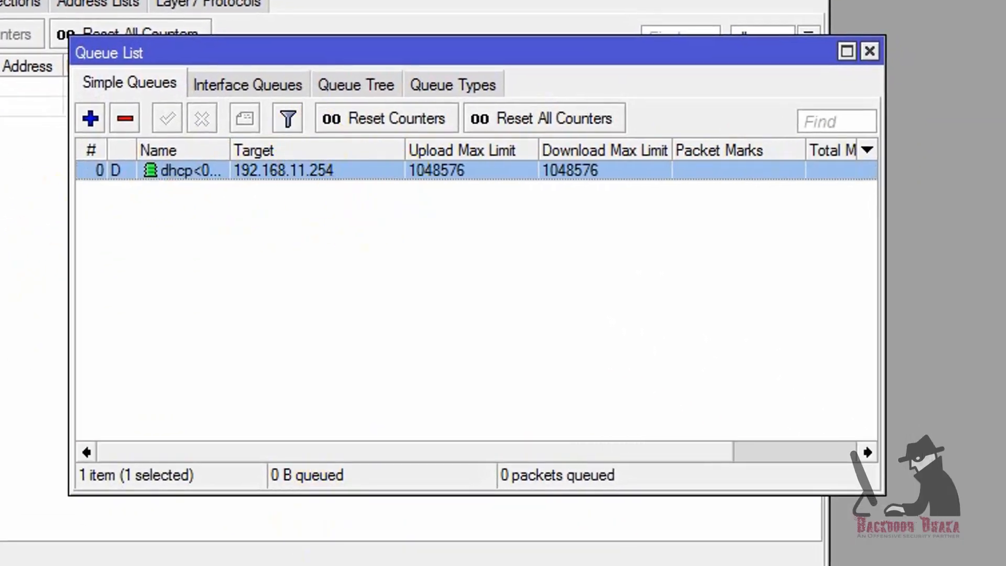
text(go)
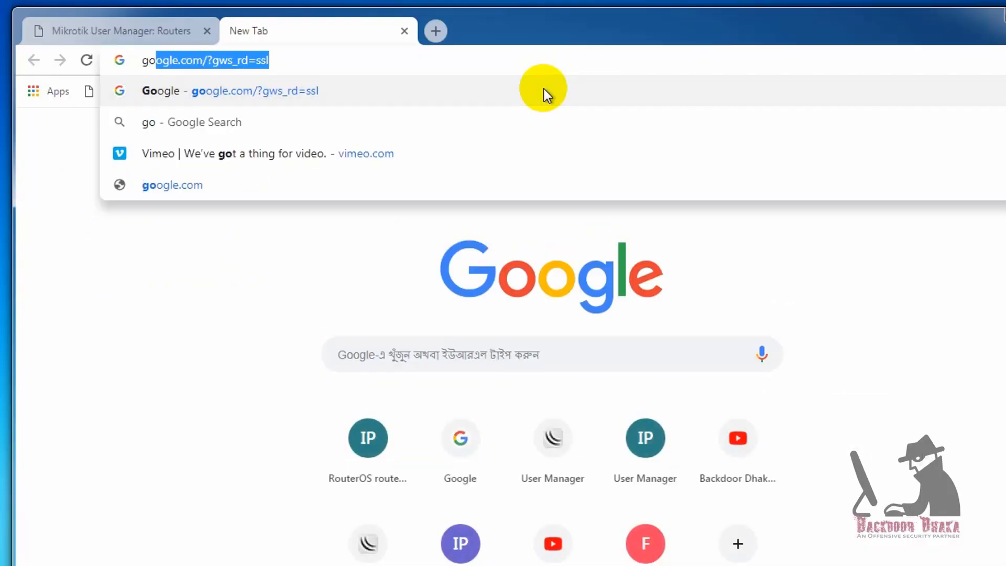
key(Return)
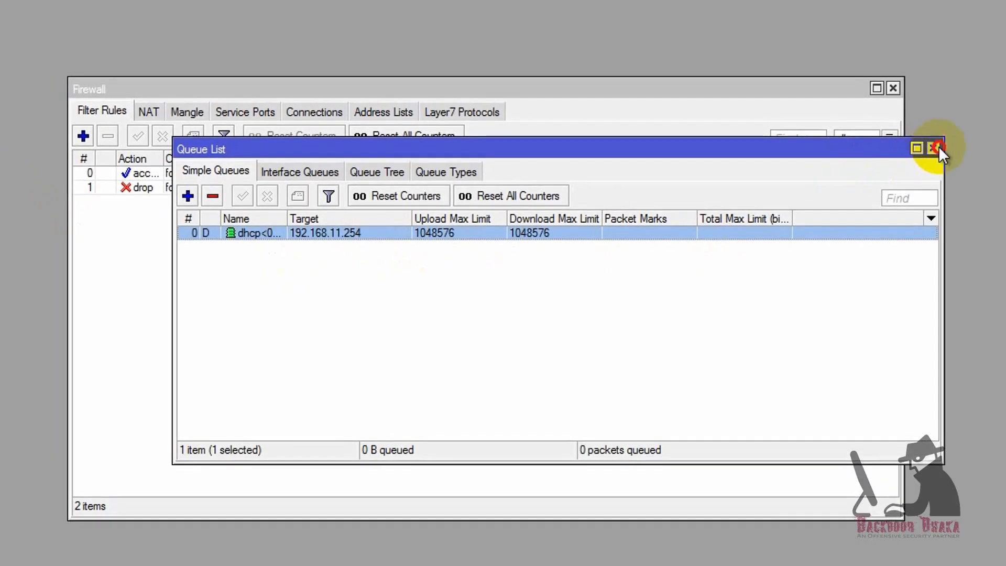
click(939, 147)
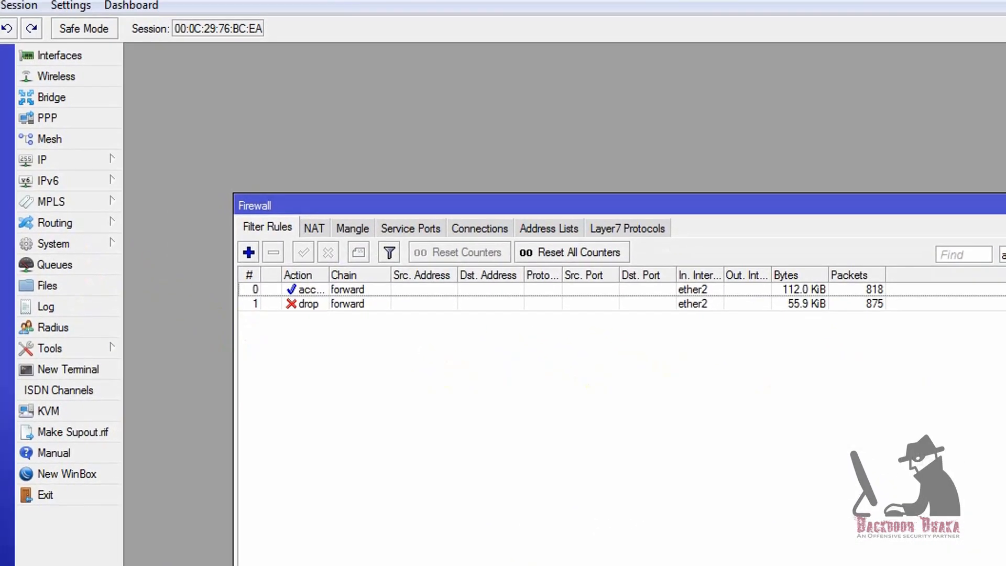
click(939, 122)
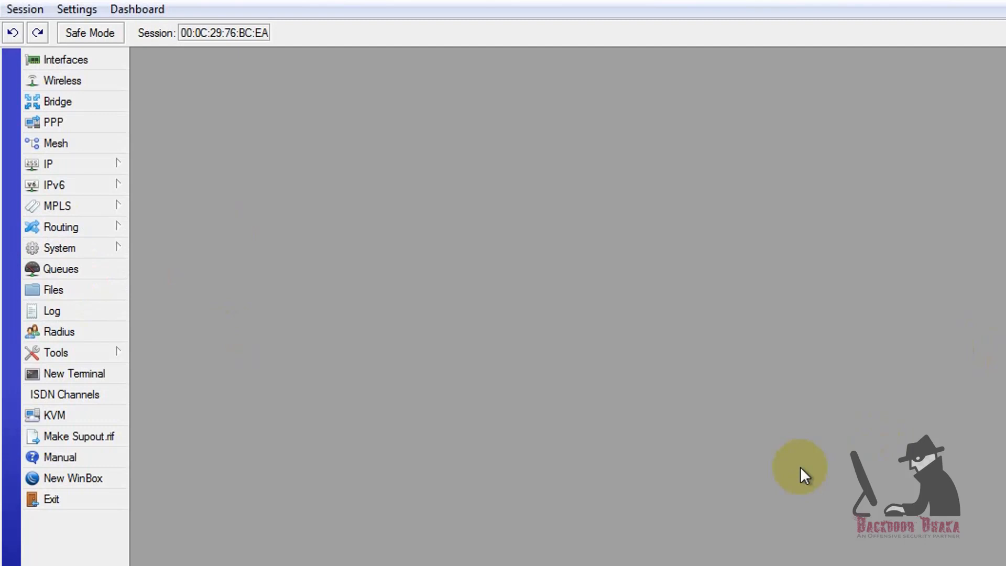